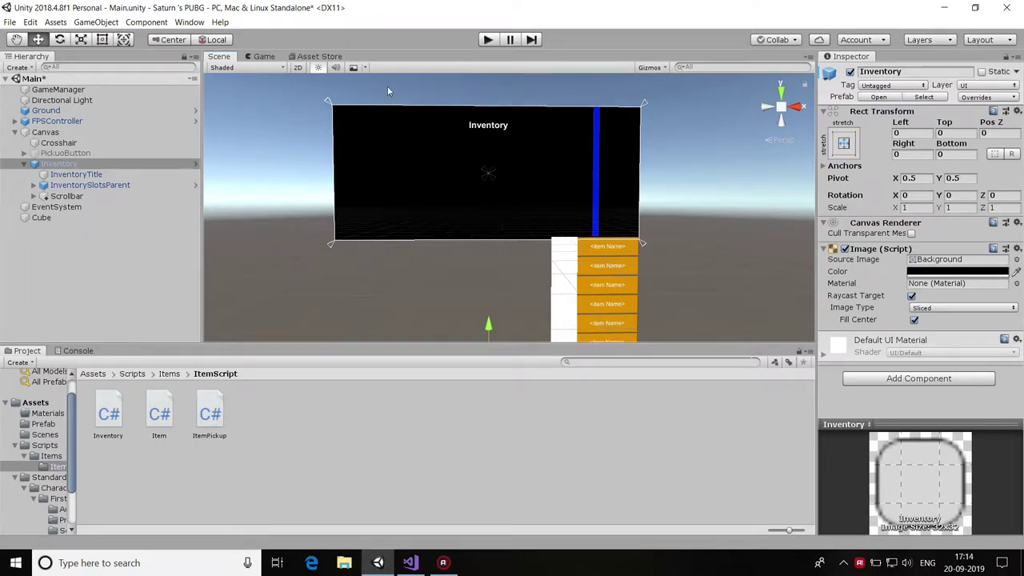
Pan the Scene view up-left onto the inventory panel and dismiss the Hierarchy create menu unused.
scroll(664, 252, "up", 2)
scroll(592, 221, "up", 1)
scroll(591, 224, "up", 2)
scroll(618, 262, "up", 2)
scroll(621, 271, "down", 2)
scroll(623, 248, "down", 2)
scroll(626, 222, "down", 2)
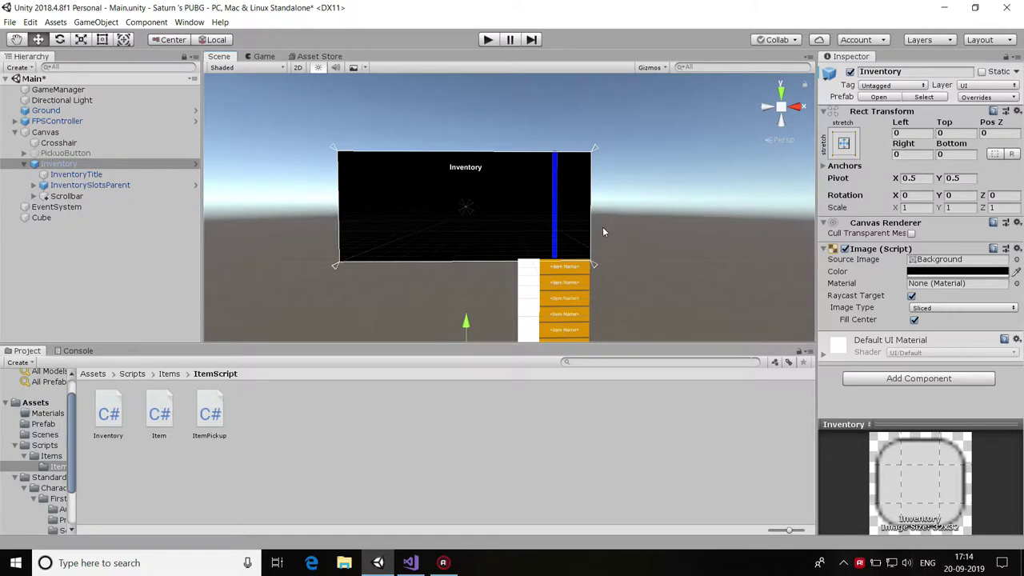
middle_click_drag(600, 226, 564, 206)
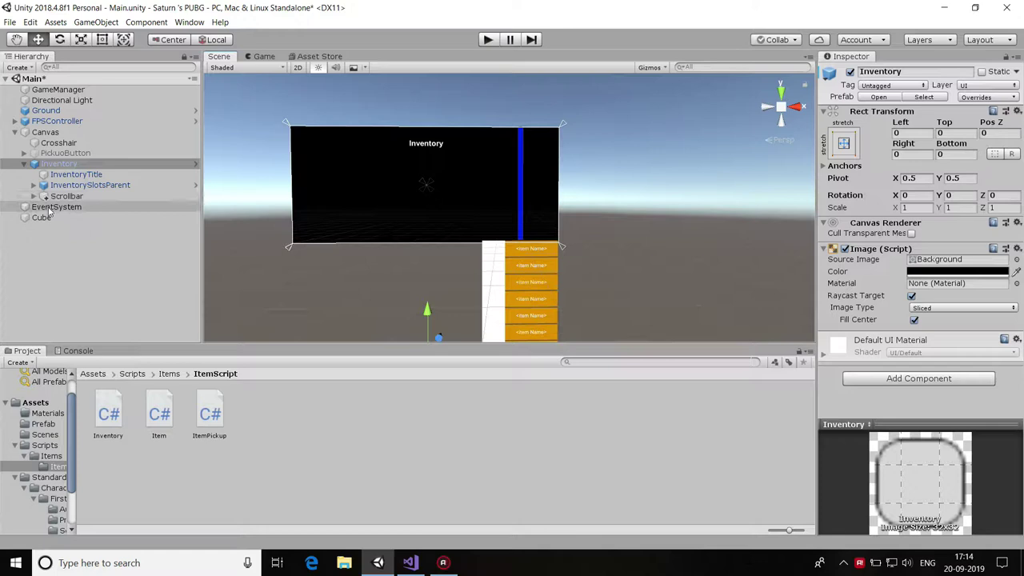
right_click(45, 265)
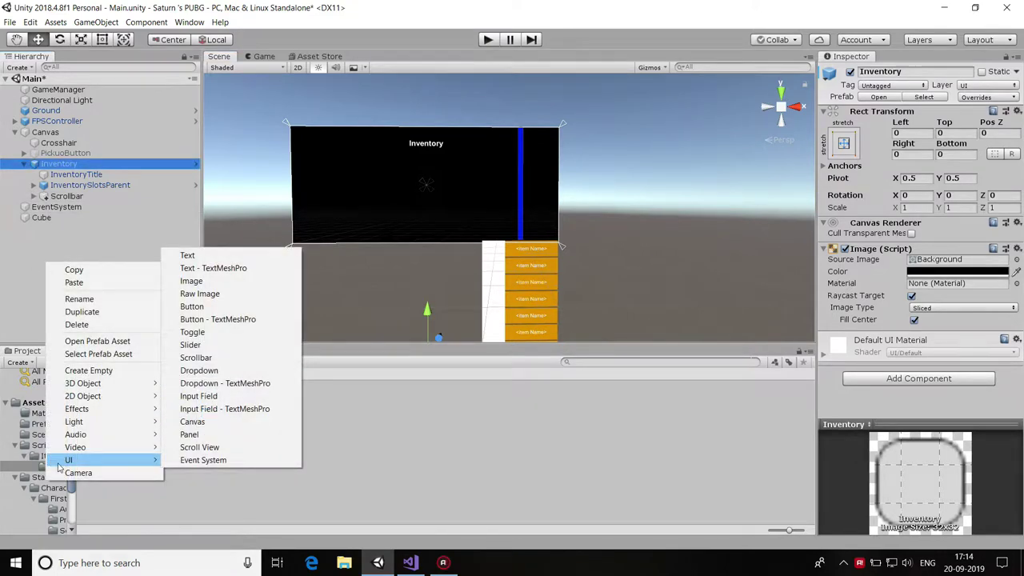
mouse_move(128, 460)
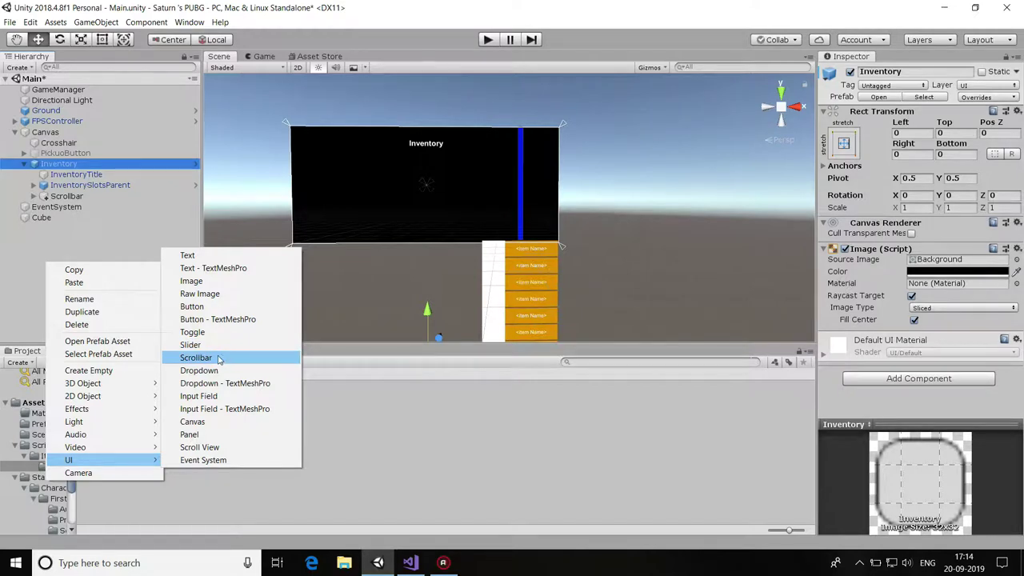
left_click(120, 234)
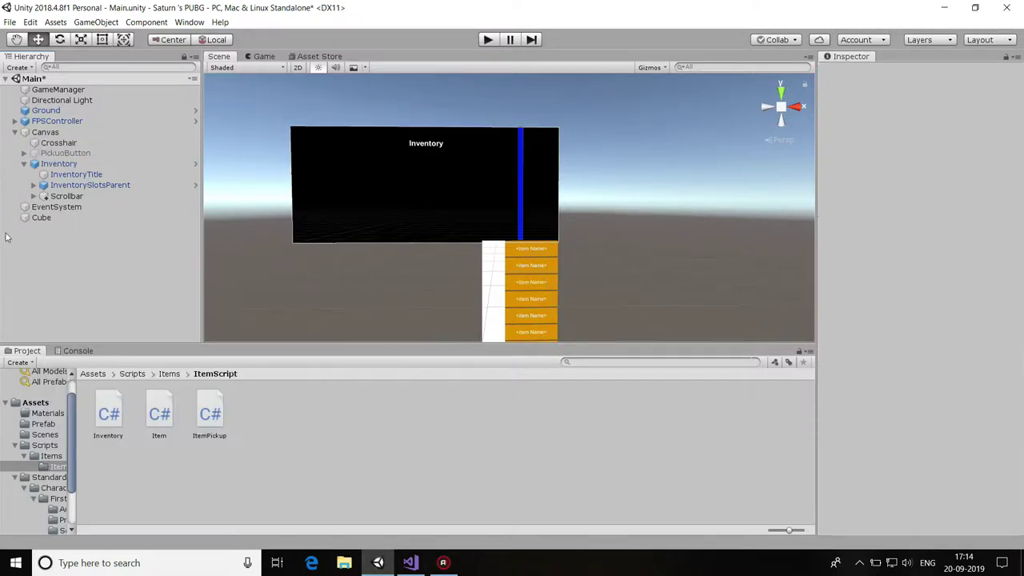
Assign InventorySlotsParent as its own Scroll Rect content and viewport.
left_click(92, 186)
scroll(903, 239, "down", 3)
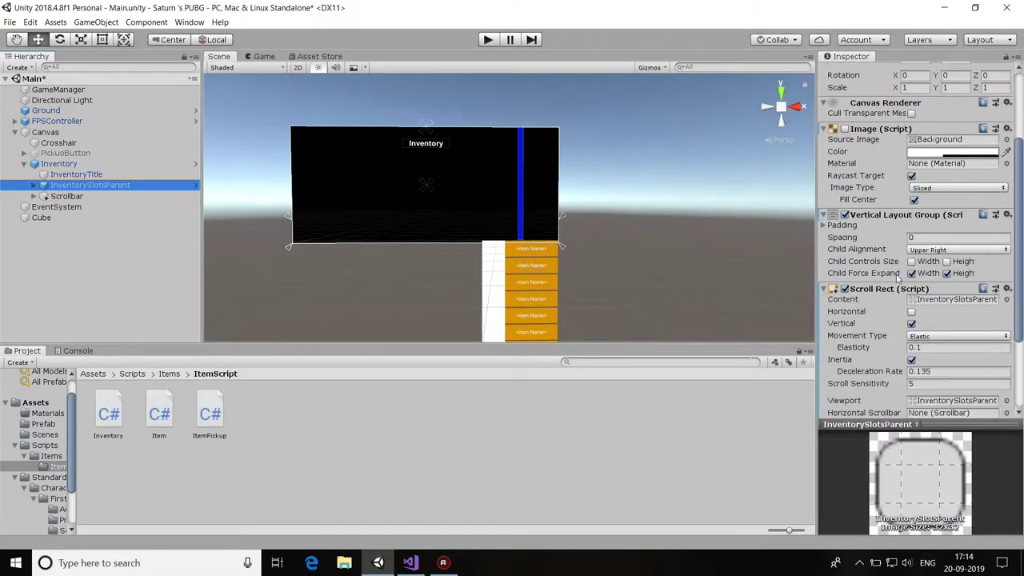
scroll(900, 275, "down", 1)
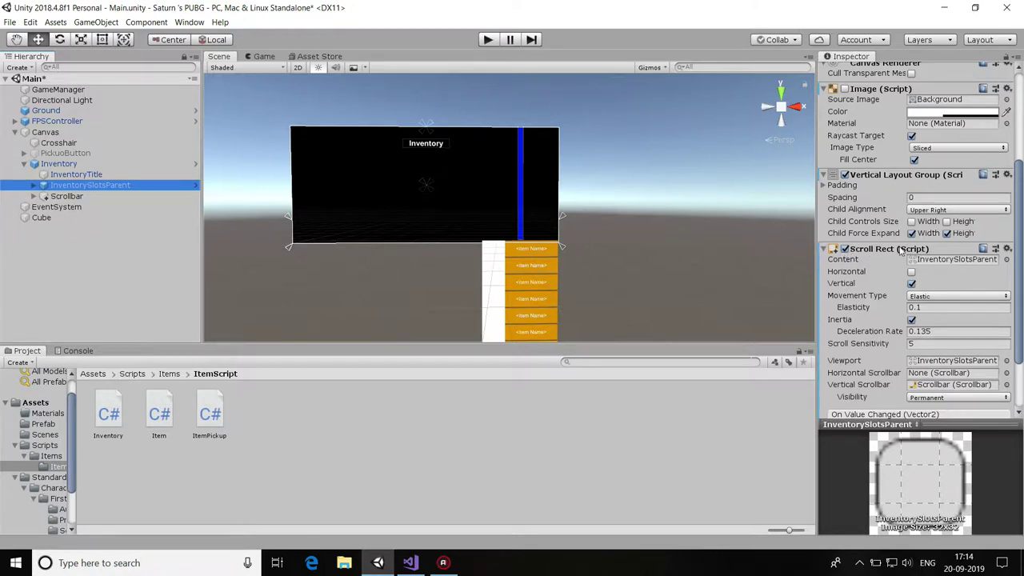
left_click_drag(922, 262, 889, 166)
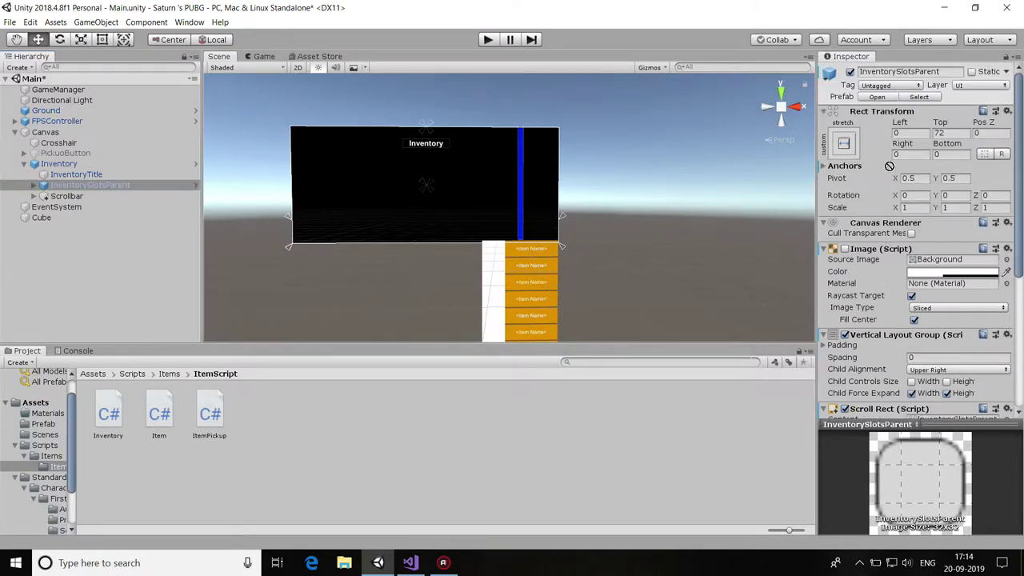
left_click_drag(888, 166, 944, 404)
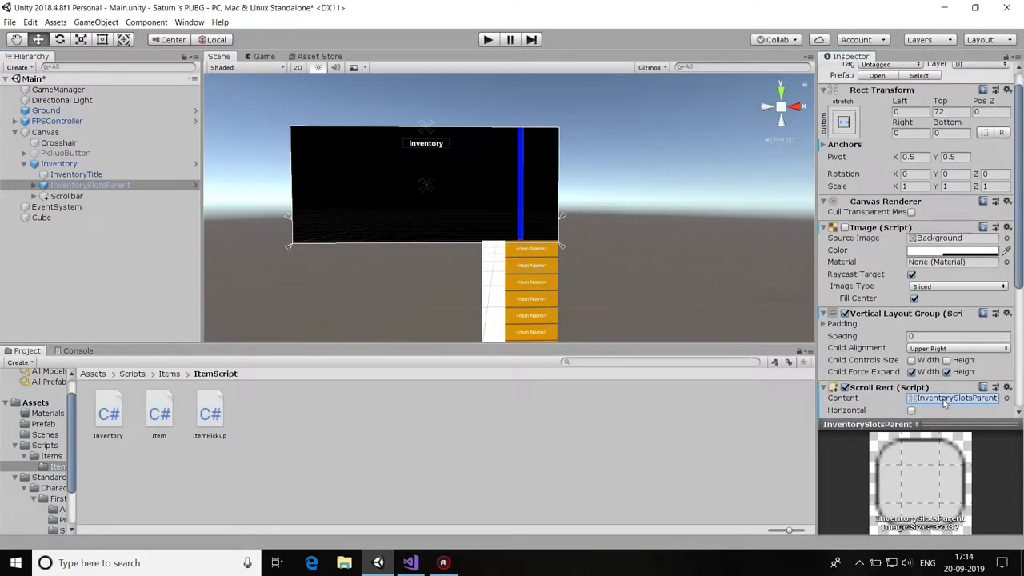
Scroll down the Hierarchy and select the Scrollbar object.
scroll(944, 400, "down", 5)
scroll(925, 364, "down", 5)
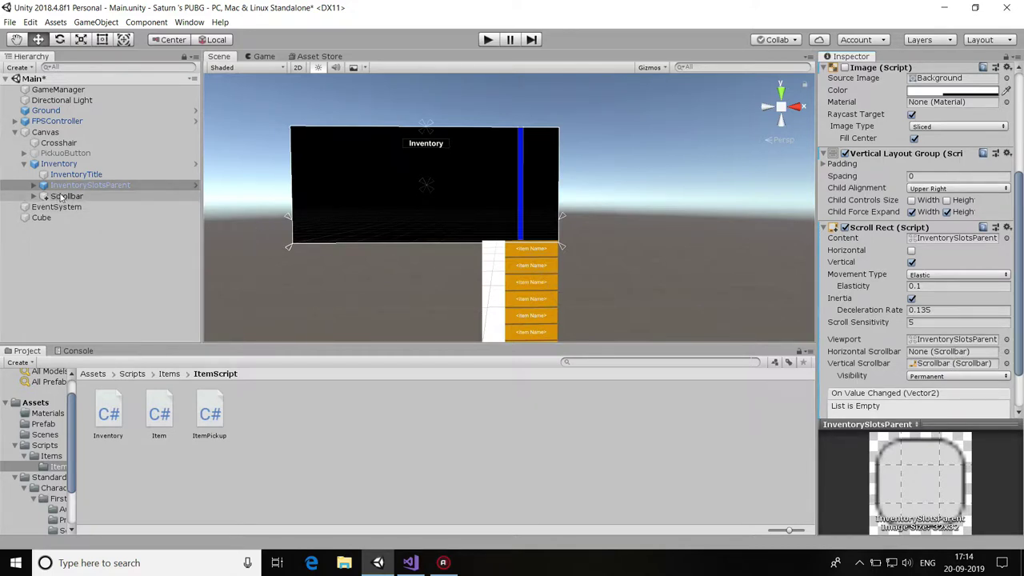
scroll(976, 404, "down", 3)
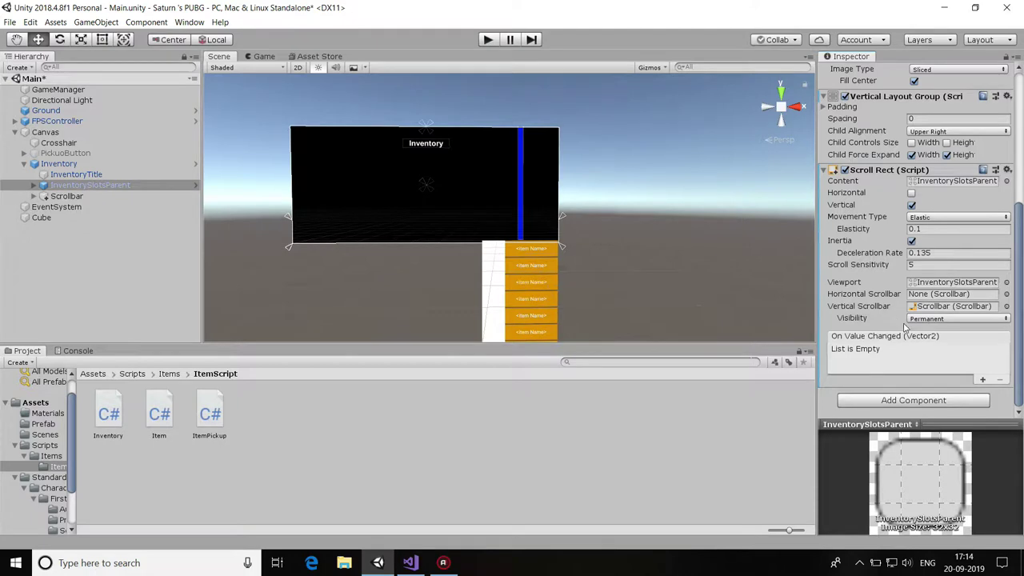
left_click(68, 196)
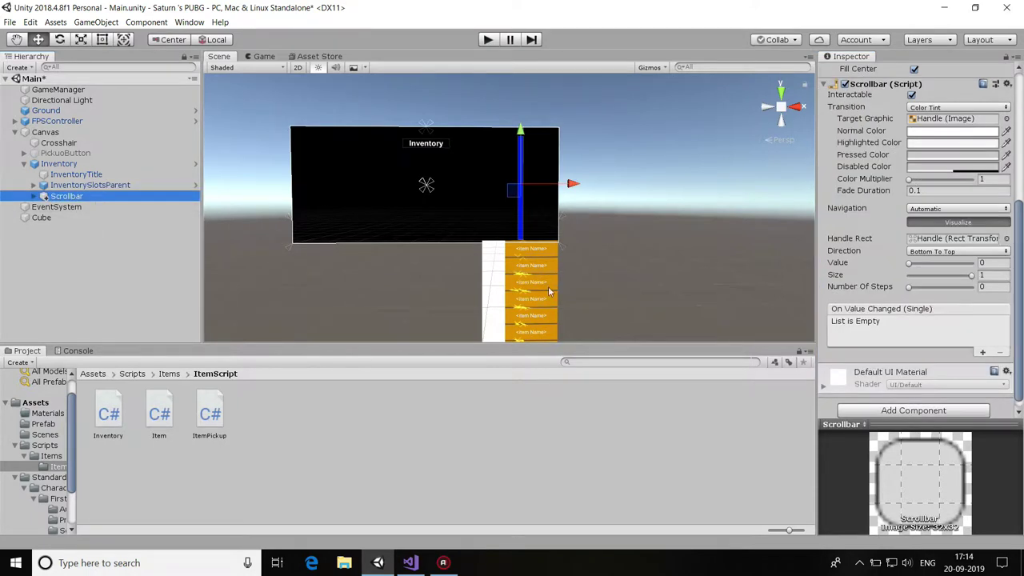
Scroll the Inspector back to Rect Transform and enter play mode to preview the Inventory panel.
scroll(918, 320, "down", 1)
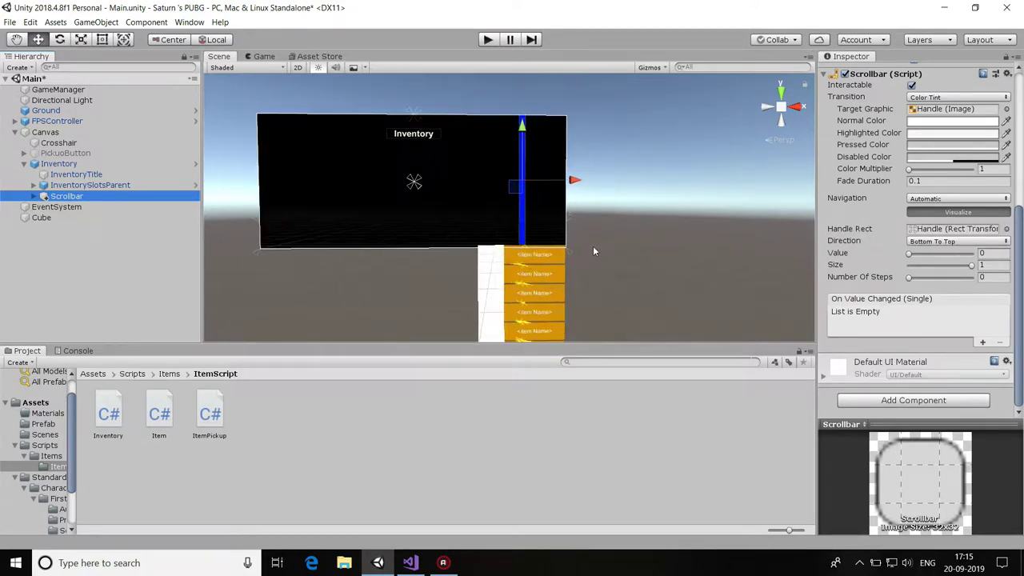
scroll(948, 247, "up", 5)
scroll(947, 247, "up", 3)
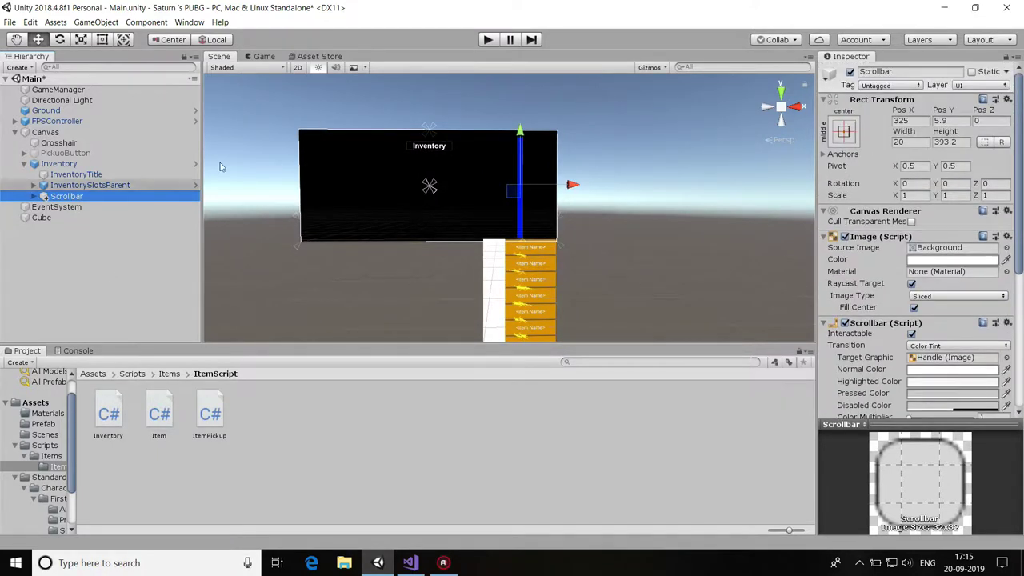
left_click(487, 40)
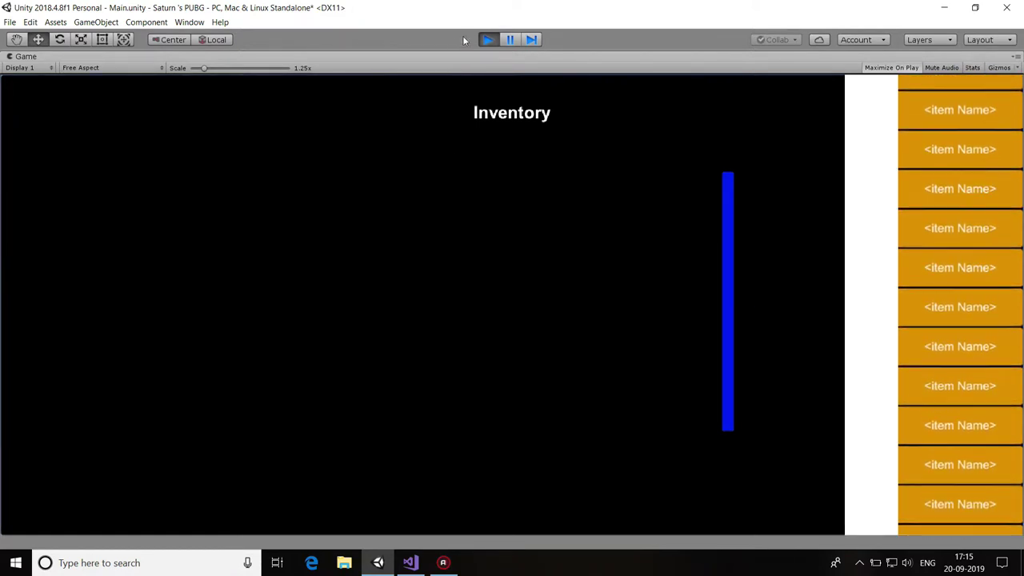
Exit play mode and pan the Scene view to recentre the Inventory panel.
left_click(487, 40)
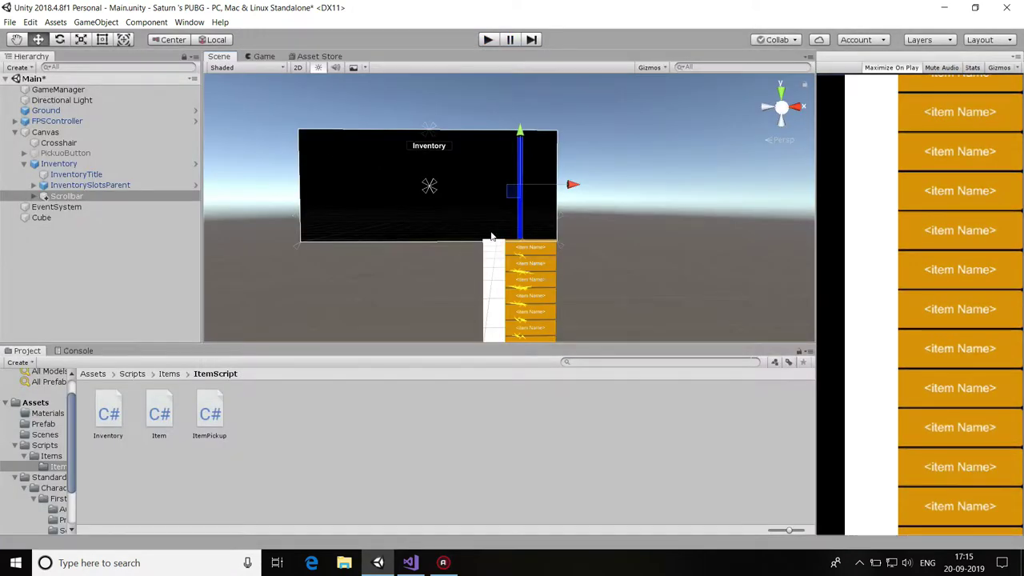
mouse_move(557, 249)
middle_mouse_down()
mouse_move(638, 141)
mouse_move(595, 218)
mouse_move(613, 261)
mouse_move(413, 229)
middle_mouse_up()
scroll(592, 219, "up", 2)
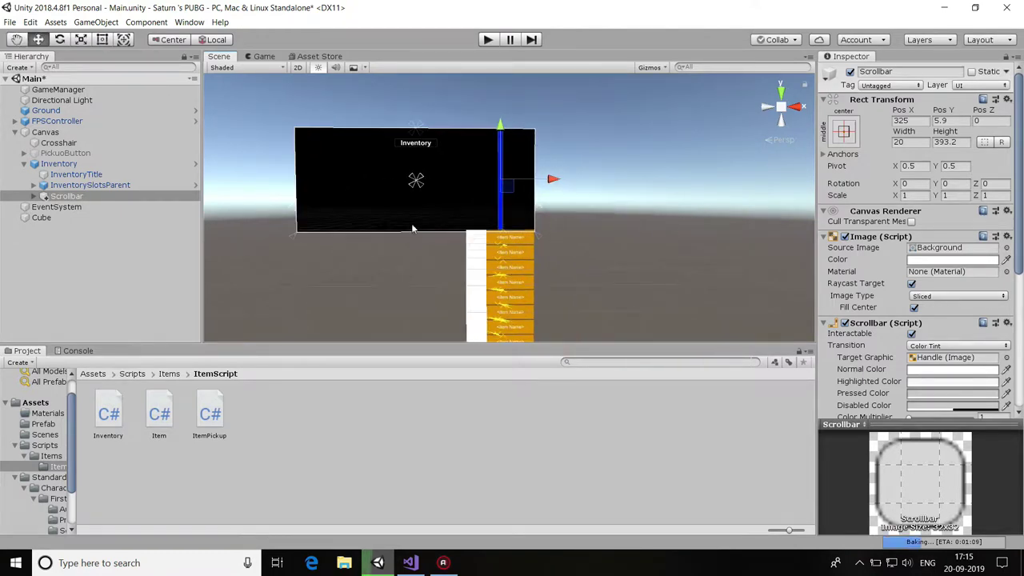
middle_click_drag(580, 279, 621, 255)
left_click_drag(68, 197, 53, 193)
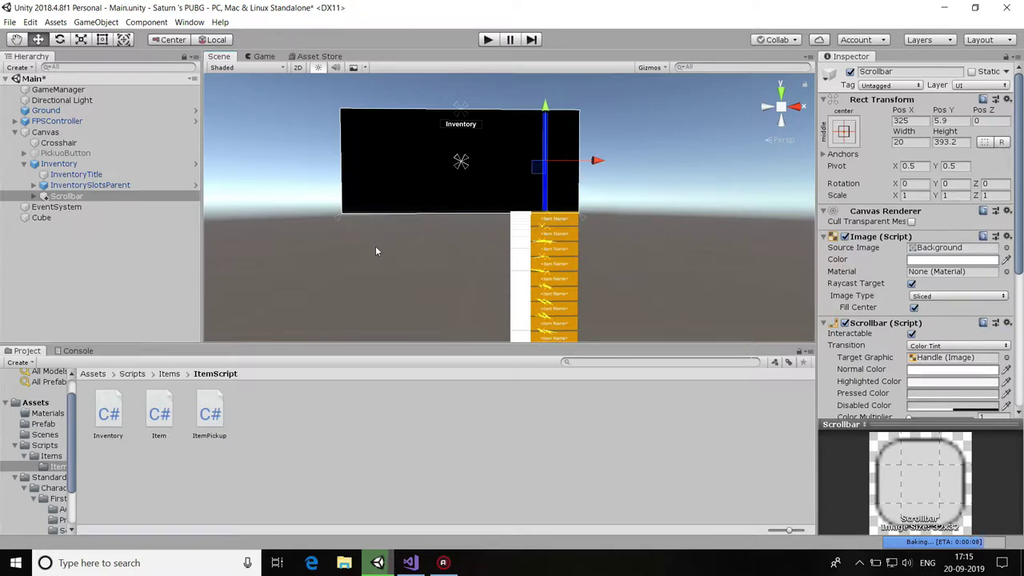
middle_click_drag(392, 258, 407, 258)
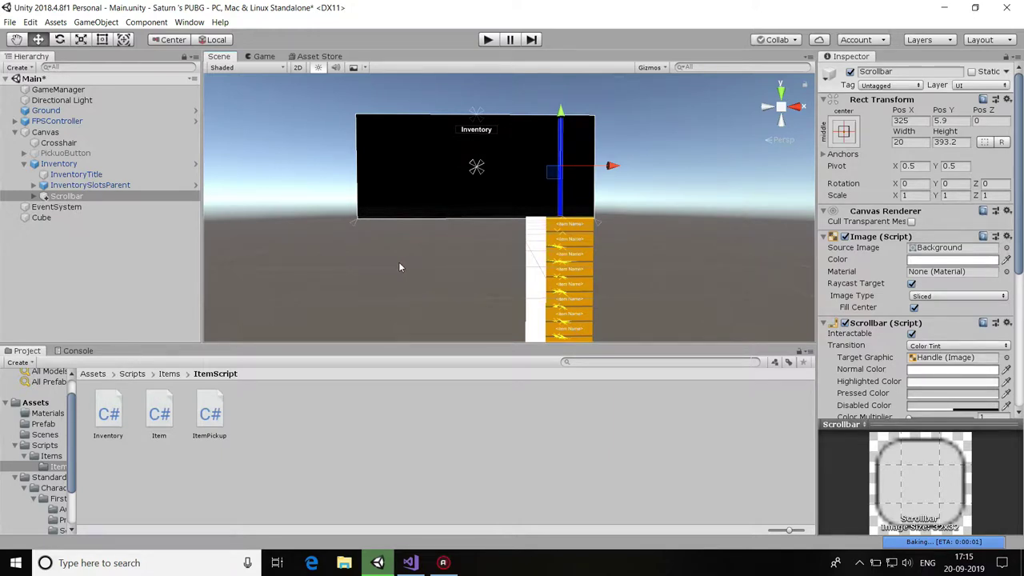
Switch to Inventory.cs and undo an accidental text move on AddItem's Invoke line.
left_click(410, 562)
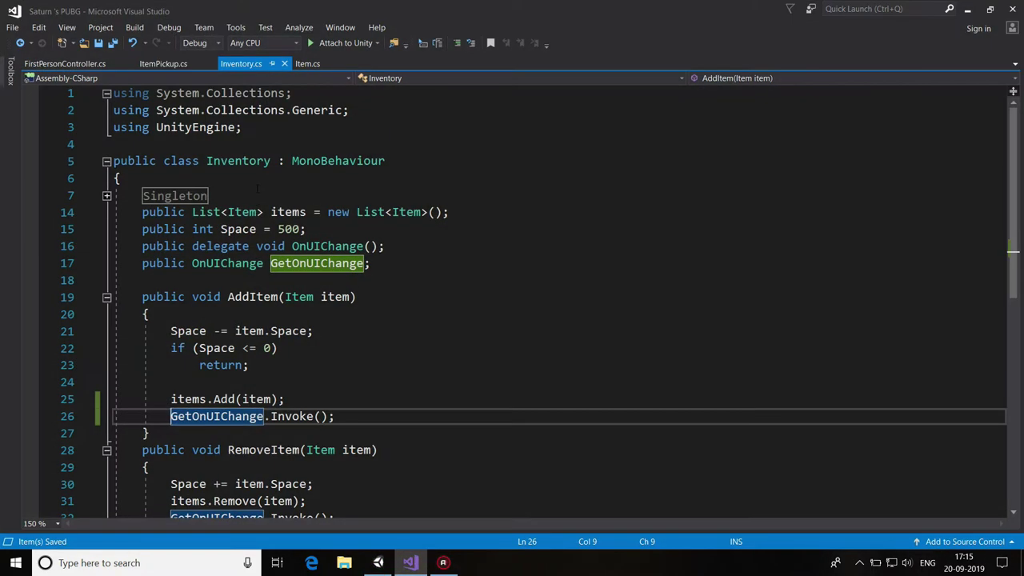
scroll(512, 304, "up", 1)
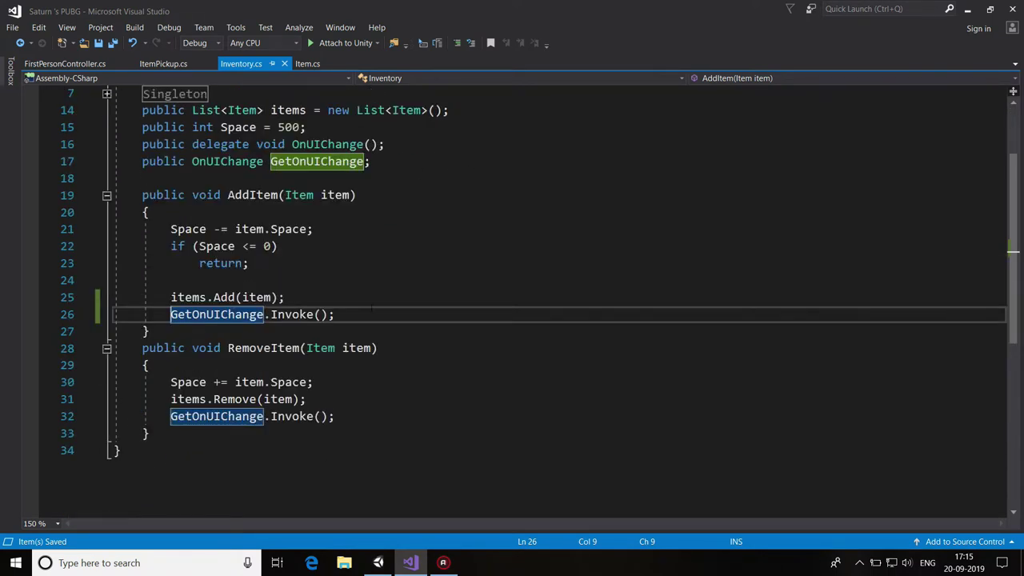
mouse_move(292, 314)
left_mouse_down()
mouse_move(327, 315)
mouse_move(270, 315)
left_mouse_up()
left_click_drag(334, 315, 204, 302)
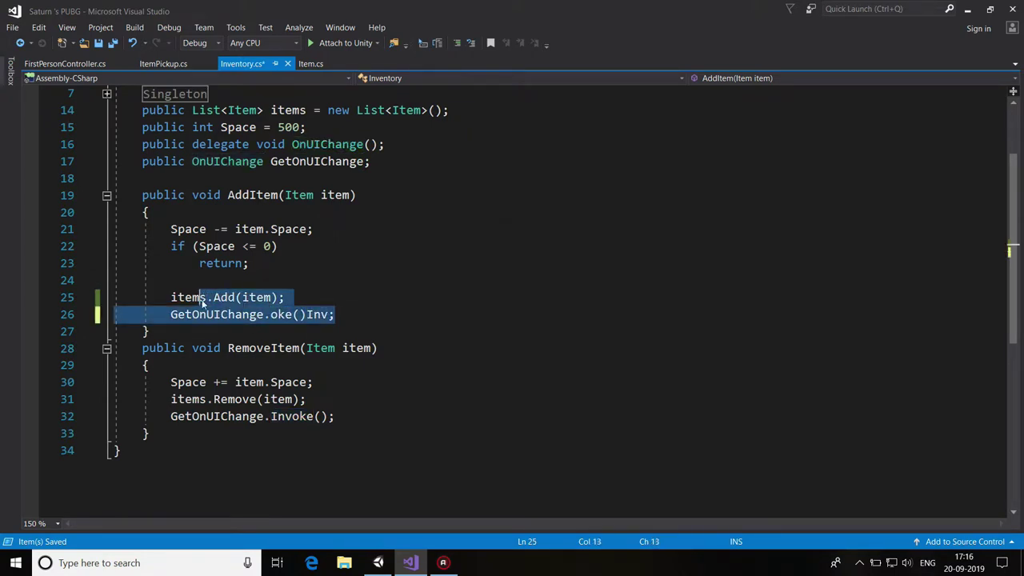
key("ctrl+z")
left_click(370, 313)
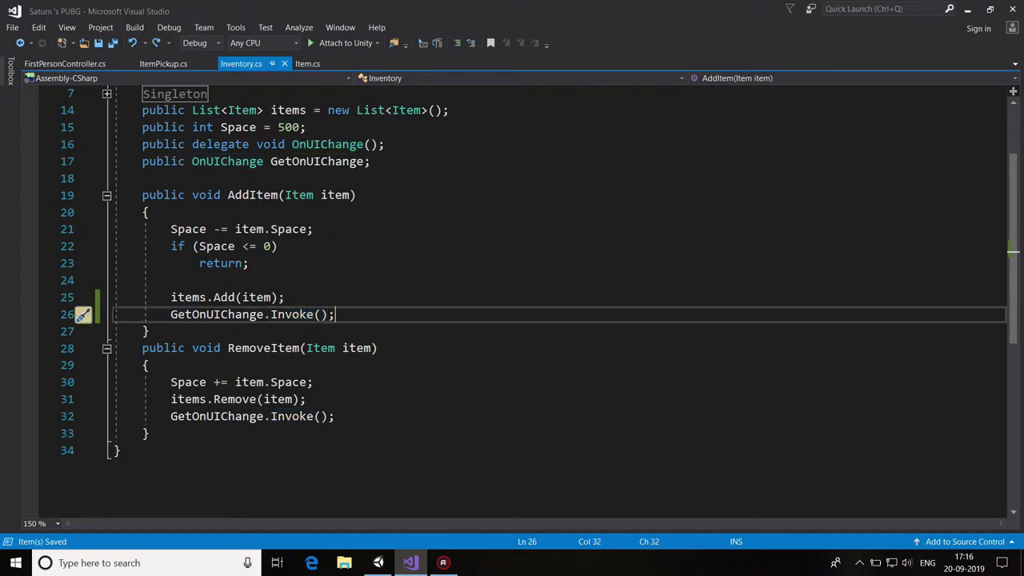
Guard AddItem's GetOnUIChange.Invoke() with 'if(GetOnUIChange != null)' and save.
left_click(285, 296)
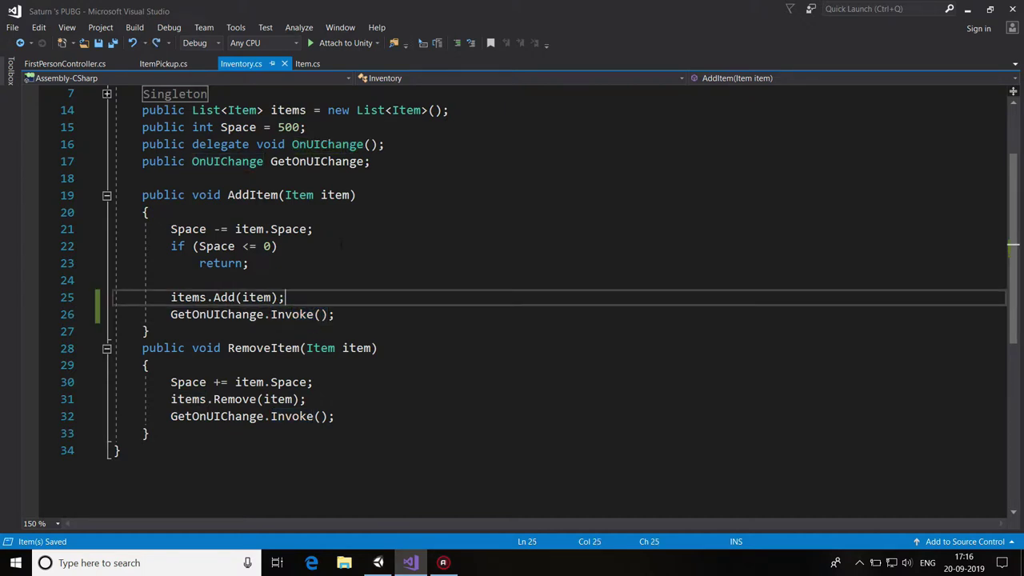
key("Return")
type("if")
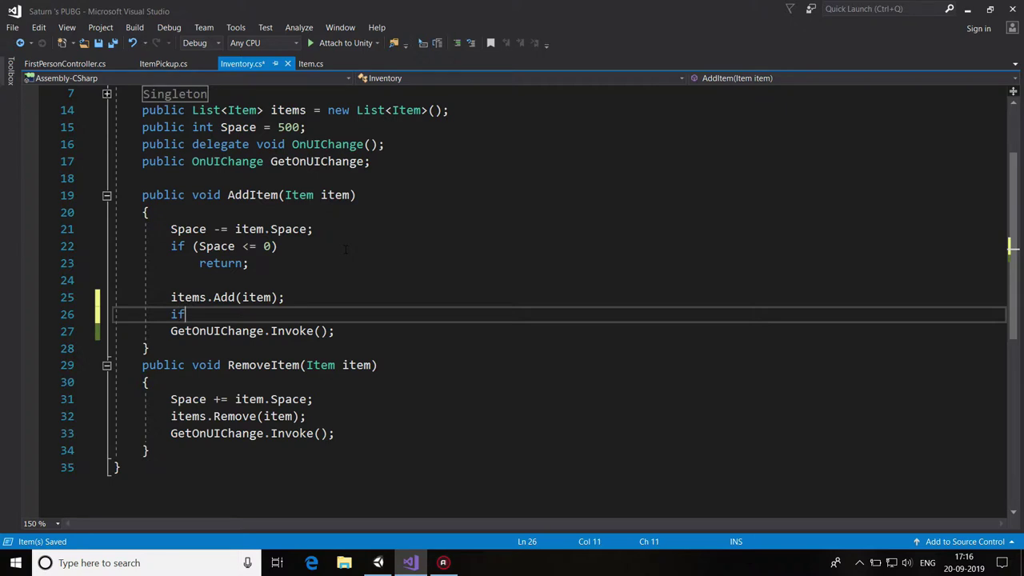
type("(")
type("Get")
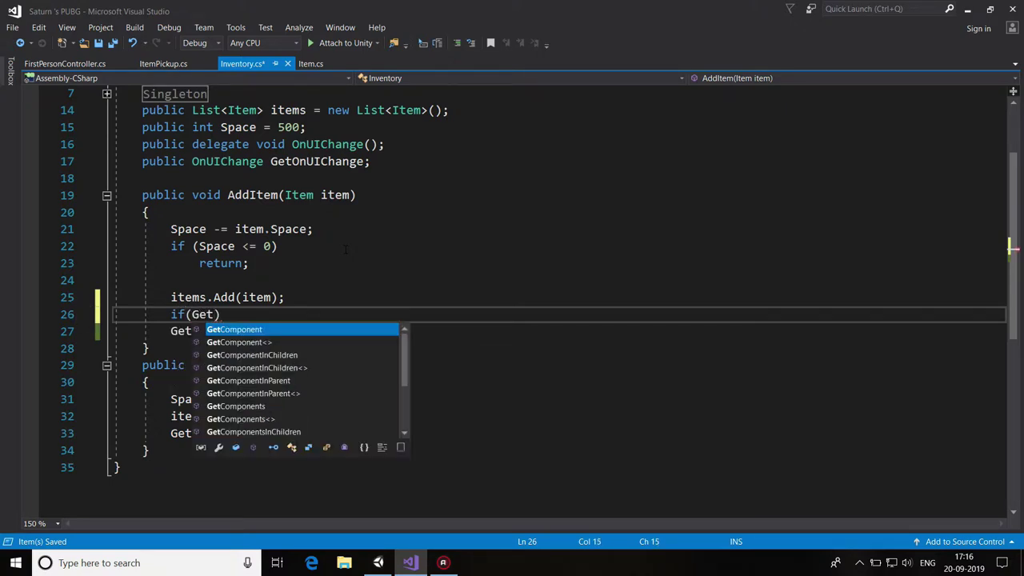
type("O")
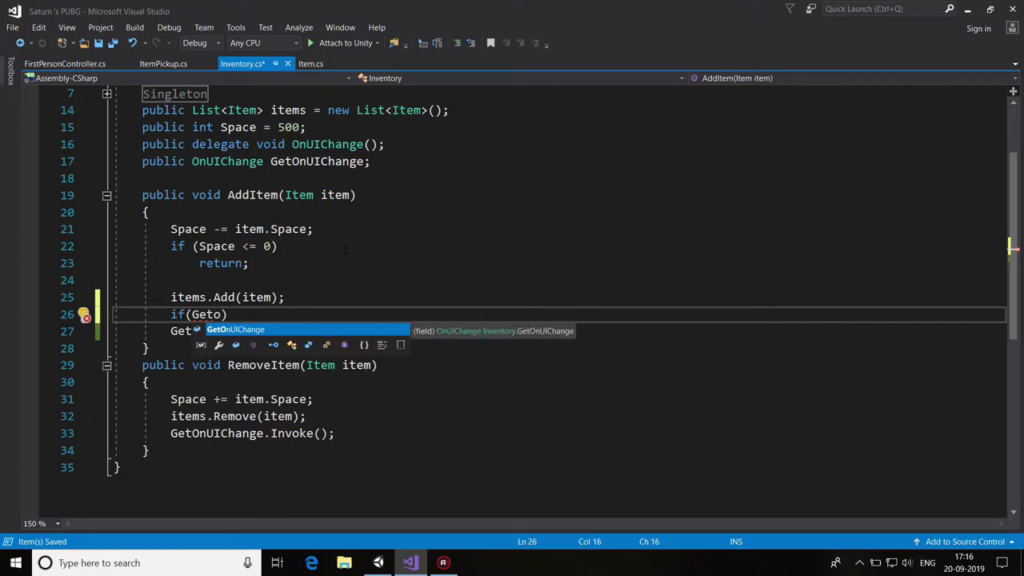
key("Tab")
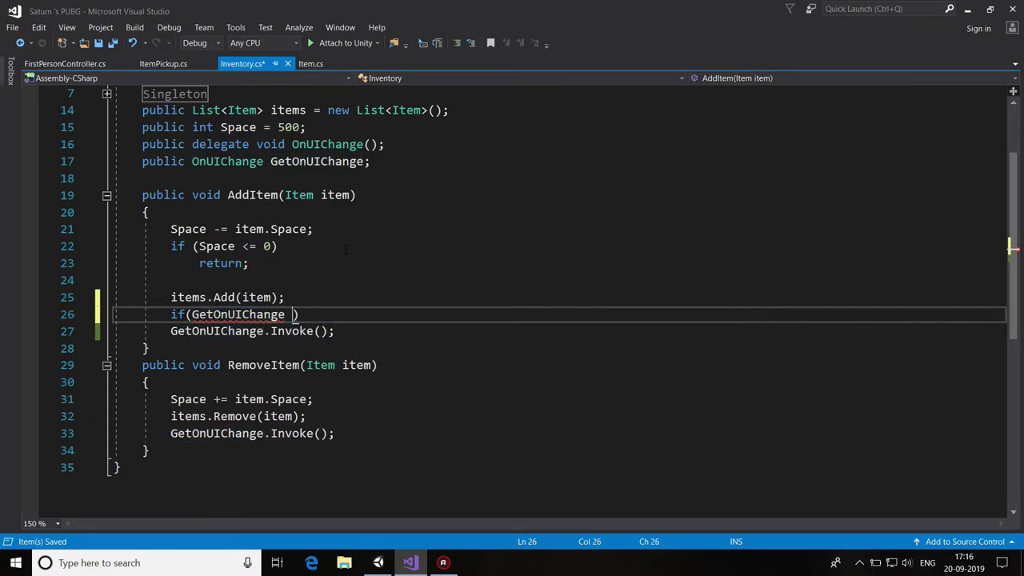
type("!= nu")
key("Tab")
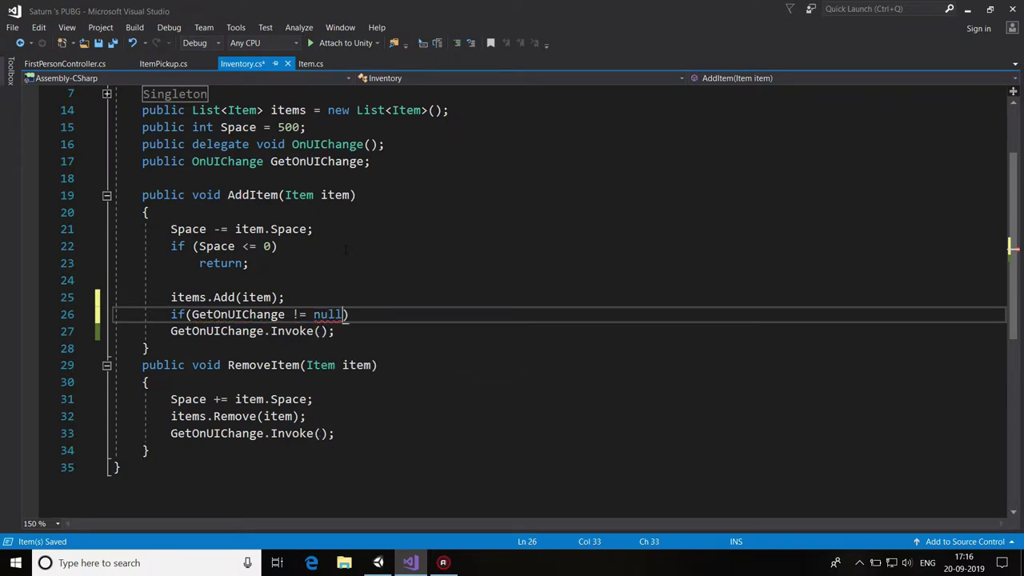
key("Right")
left_click(171, 330)
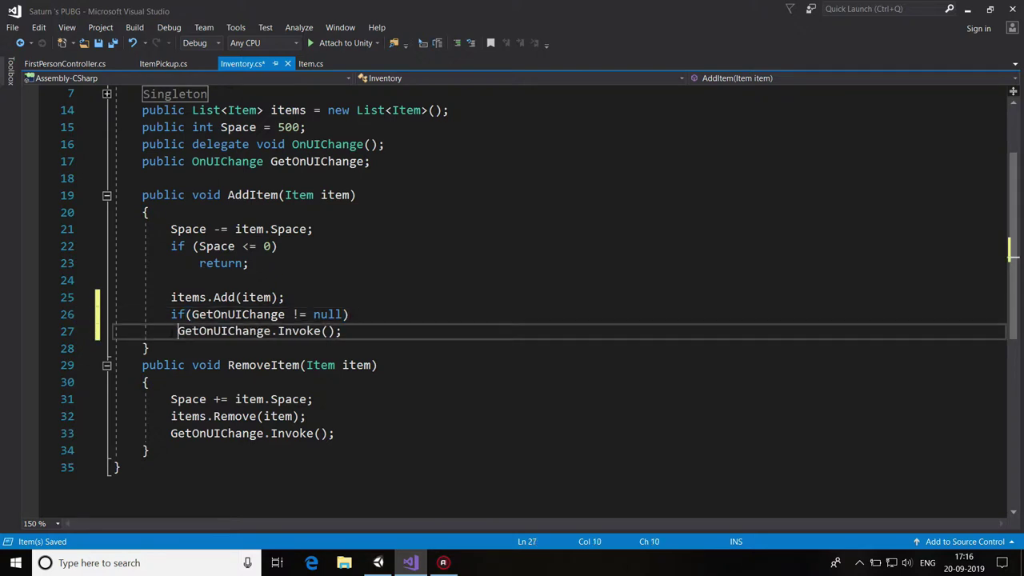
key("BackSpace")
key("Tab")
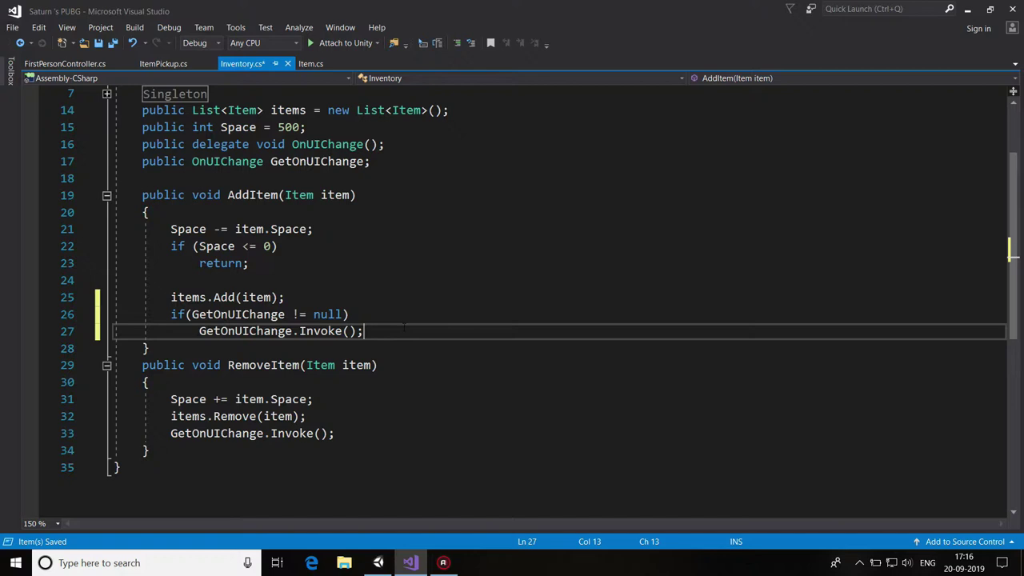
key("ctrl+s")
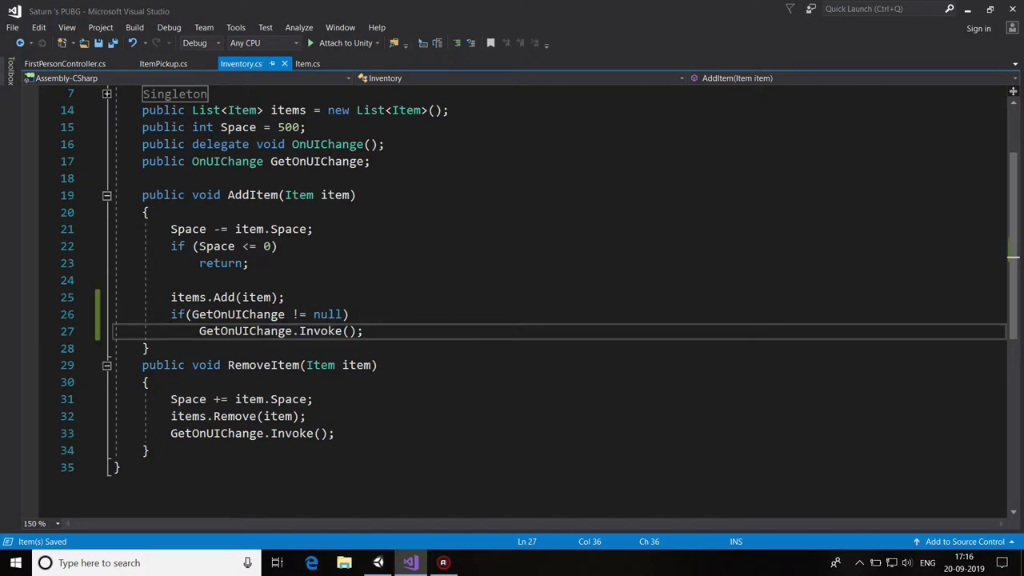
Copy the null check above RemoveItem's Invoke call and save Inventory.cs.
left_click_drag(170, 314, 350, 317)
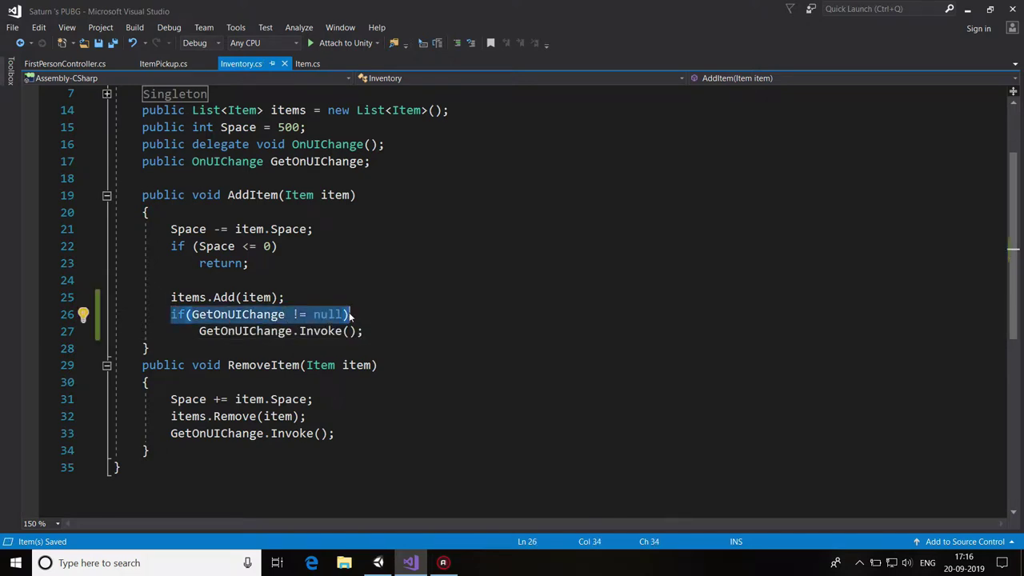
left_click(339, 421)
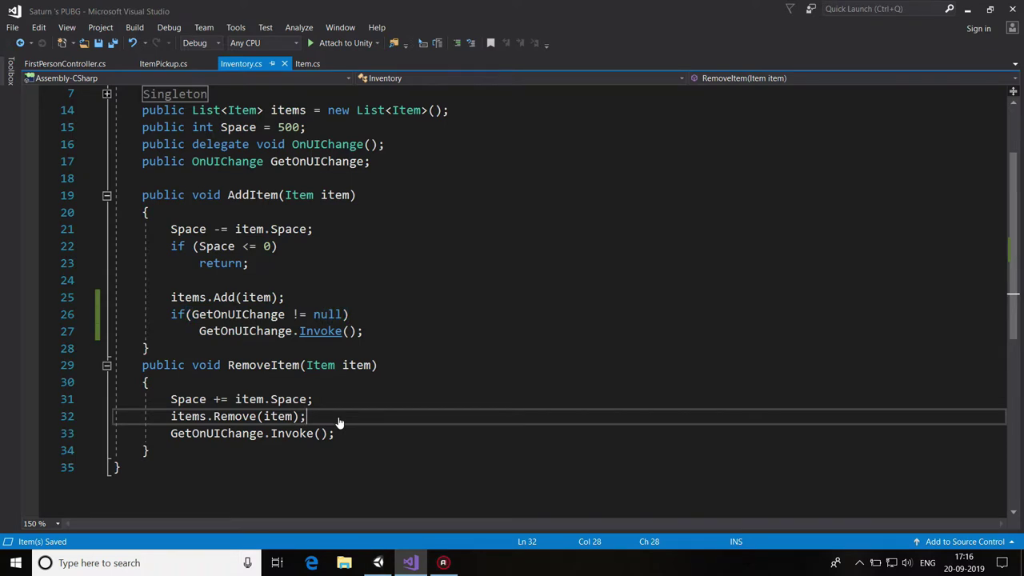
key("Return")
type("if (GetOnUIChange != null)")
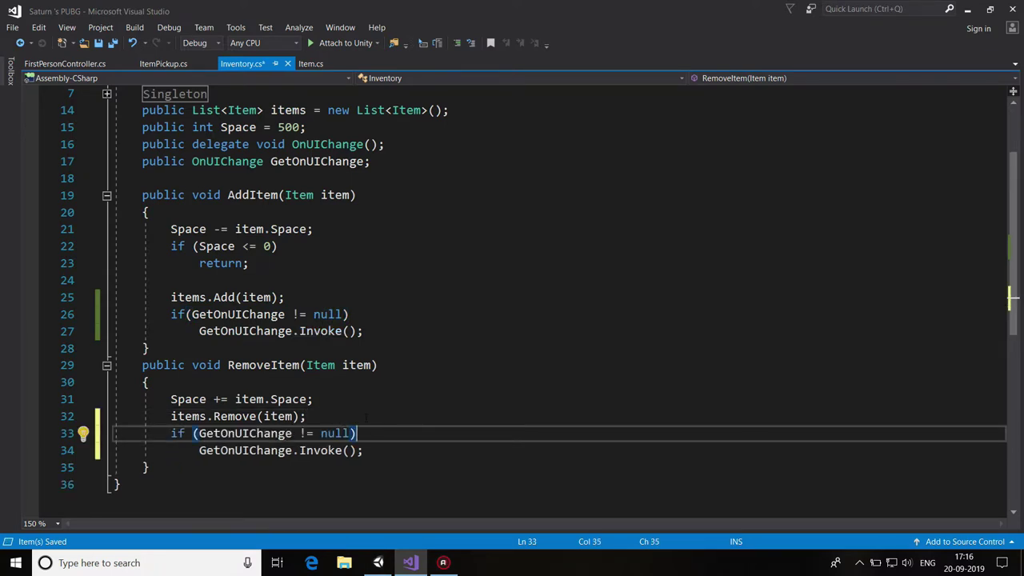
key("ctrl+s")
Close the FirstPersonController.cs tab and return to Unity.
scroll(454, 288, "up", 1)
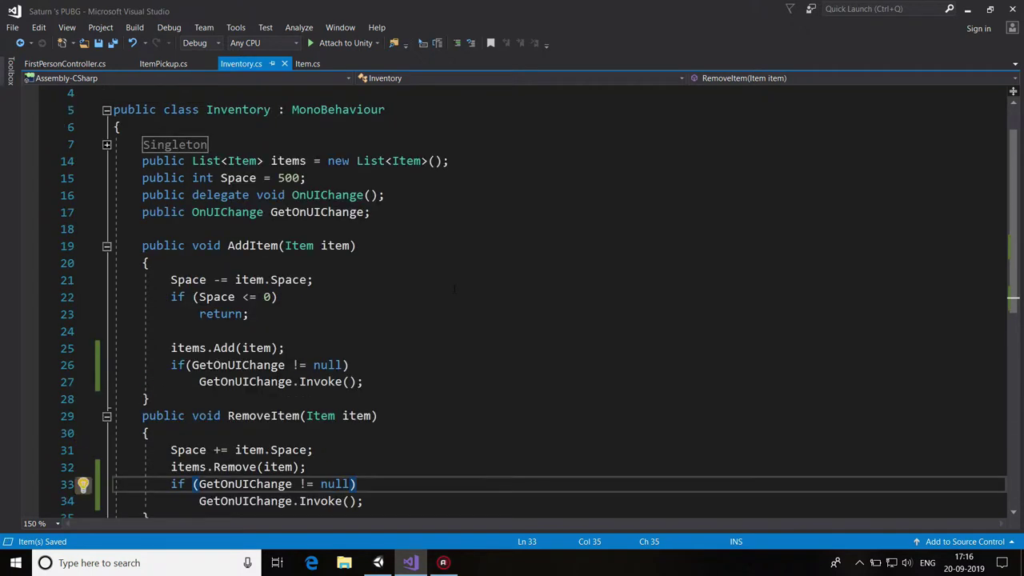
scroll(455, 288, "up", 1)
scroll(454, 288, "down", 2)
scroll(454, 288, "up", 2)
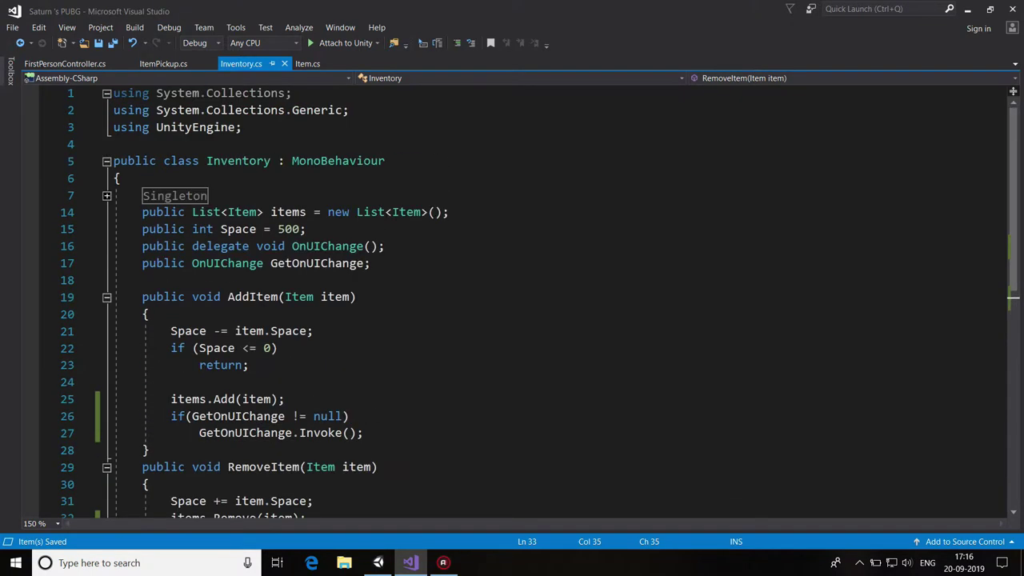
left_click(128, 63)
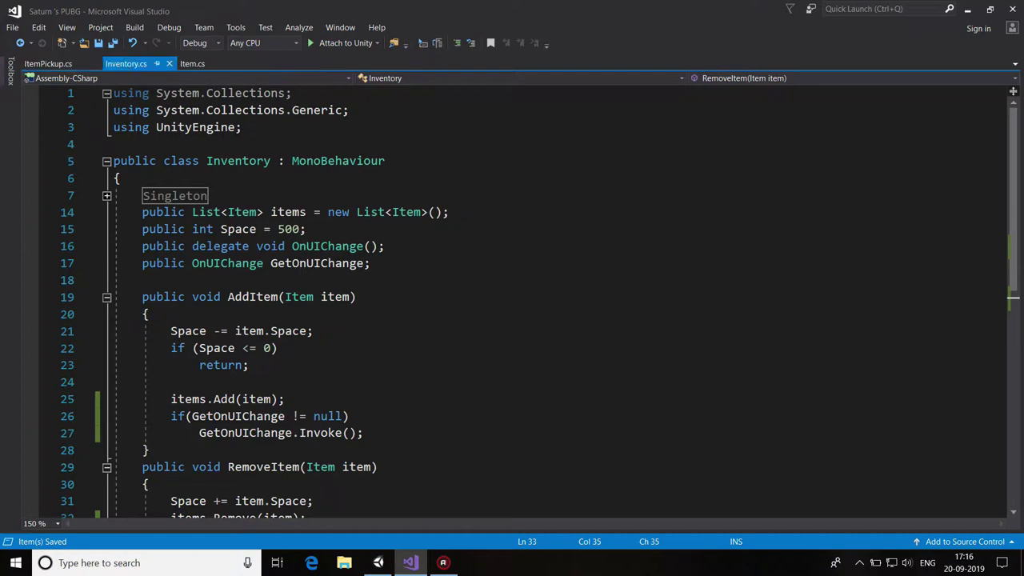
left_click(380, 563)
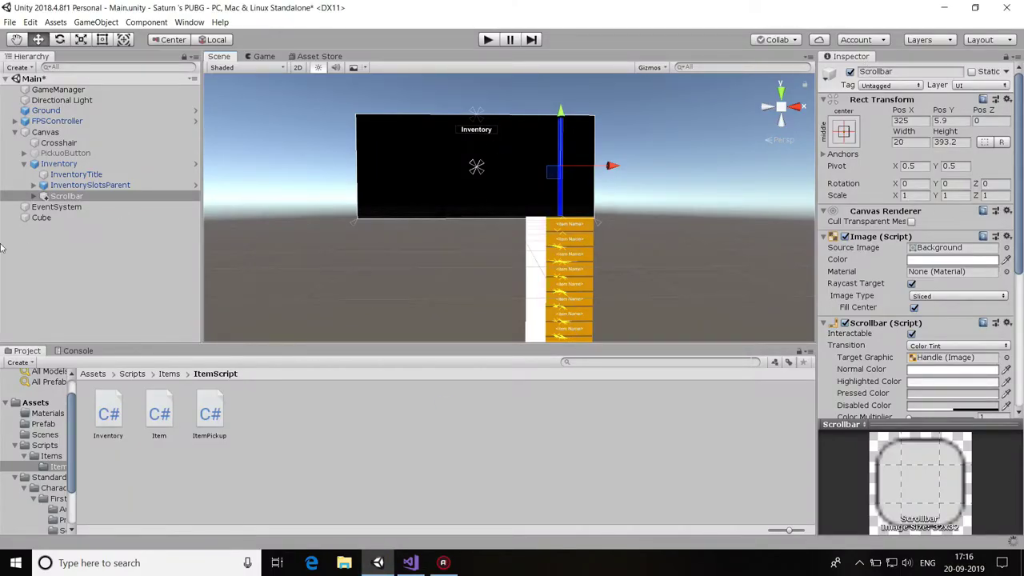
left_click(80, 164)
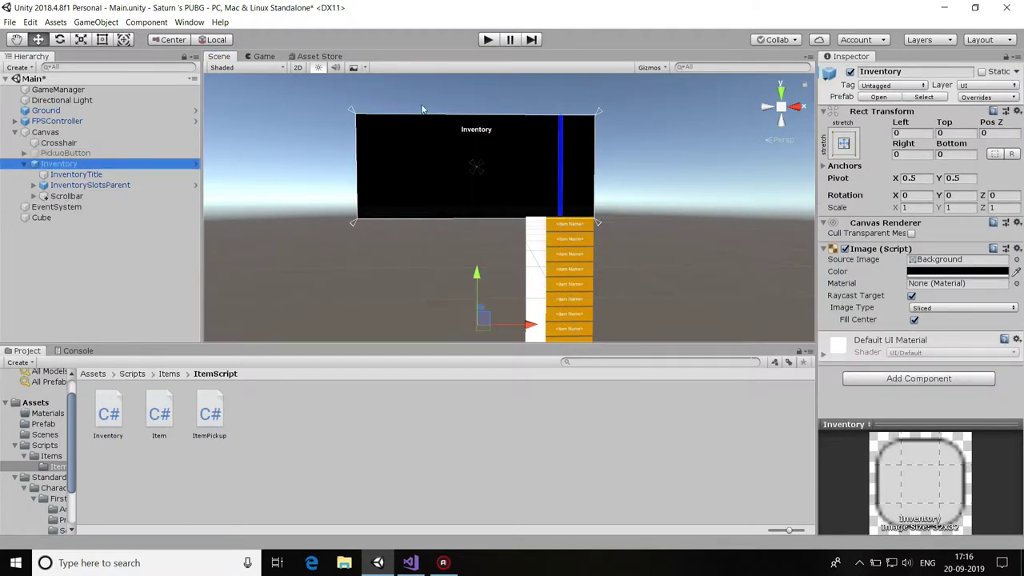
mouse_move(576, 285)
middle_mouse_down()
mouse_move(642, 222)
mouse_move(604, 279)
middle_mouse_up()
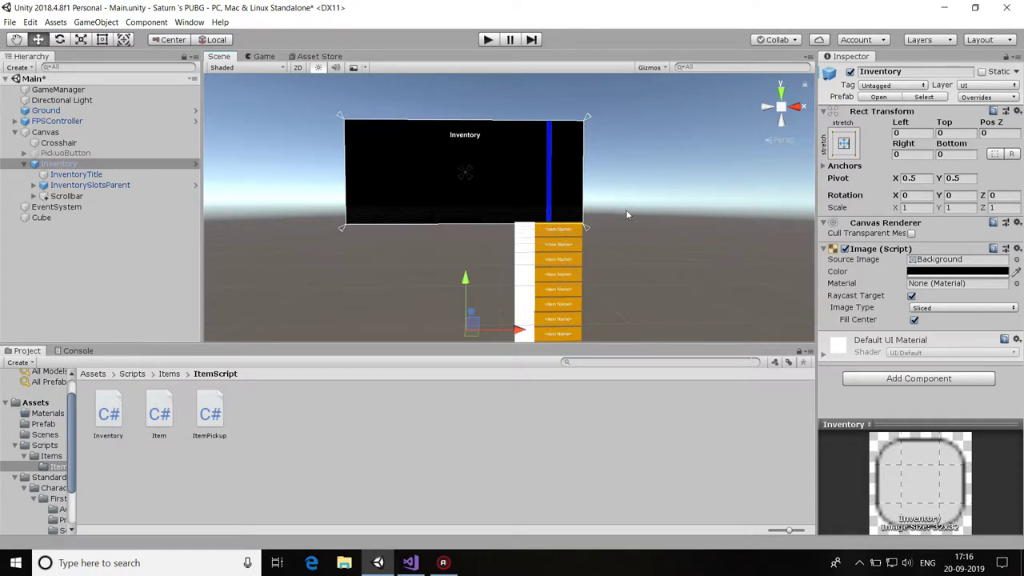
left_click(80, 131)
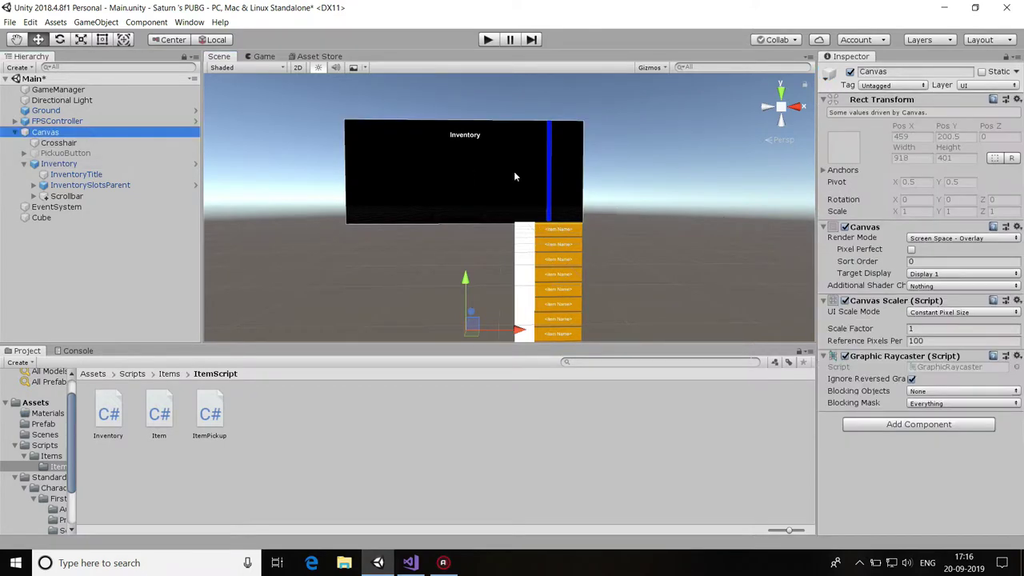
left_click(891, 430)
left_click(892, 450)
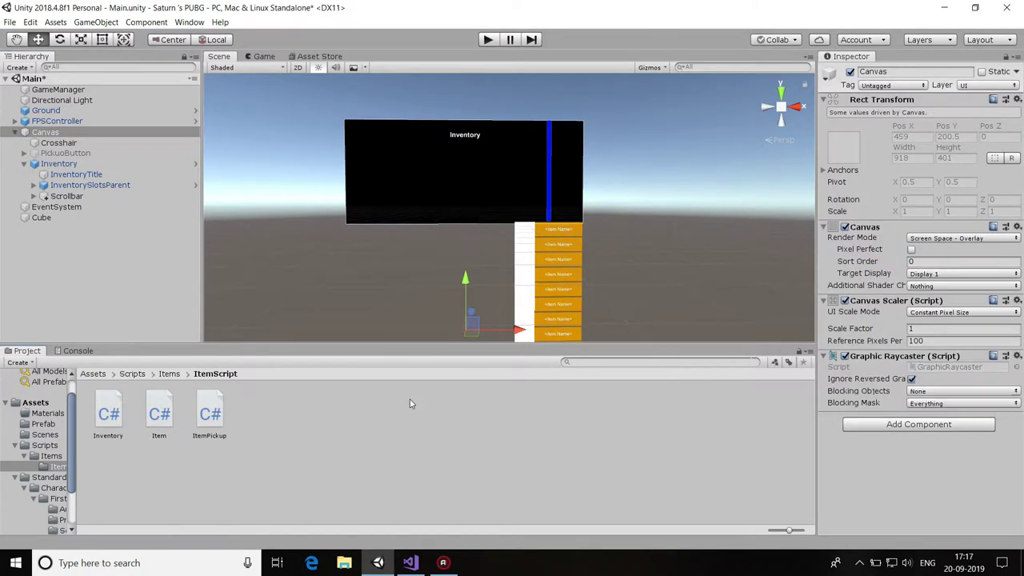
left_click(44, 445)
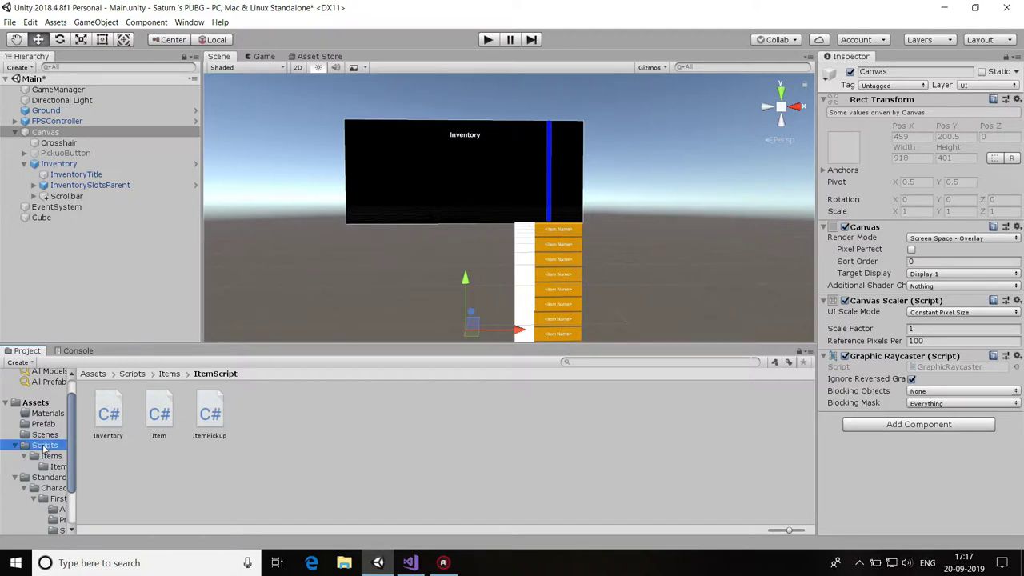
double_click(113, 415)
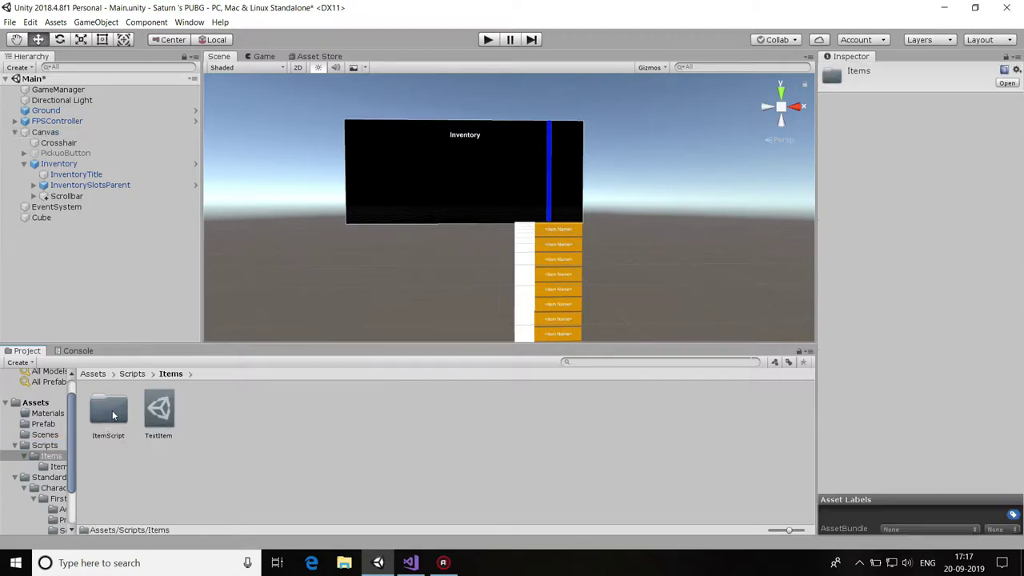
double_click(109, 412)
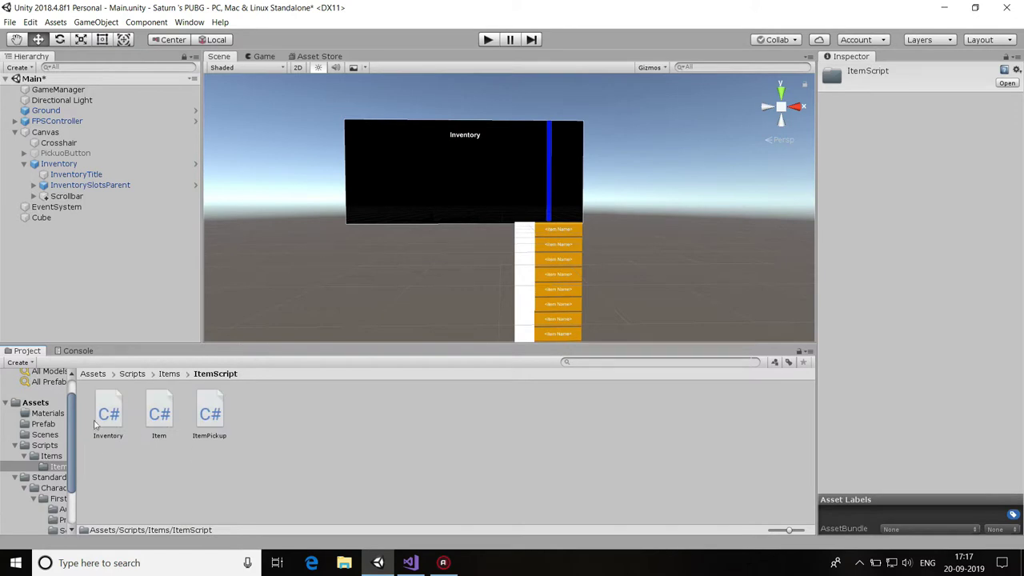
Create a C# script named InventoryUI in the ItemScript folder.
right_click(289, 401)
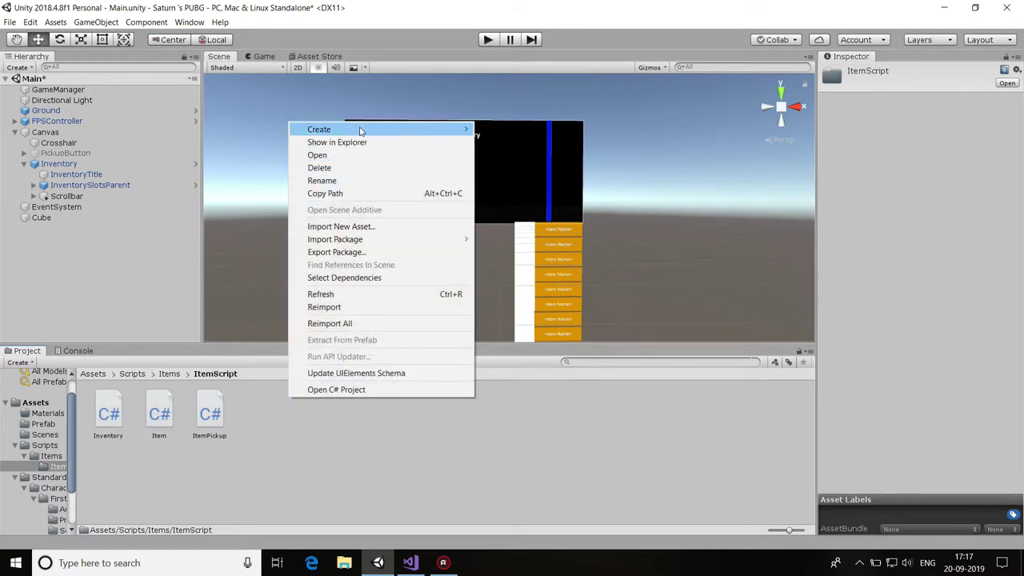
mouse_move(418, 124)
left_click(507, 159)
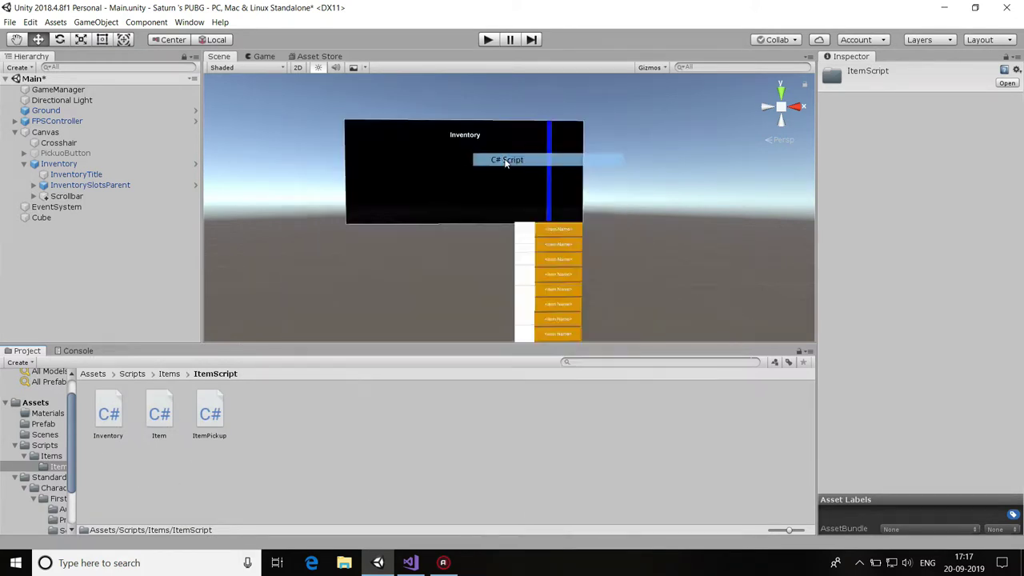
type("I")
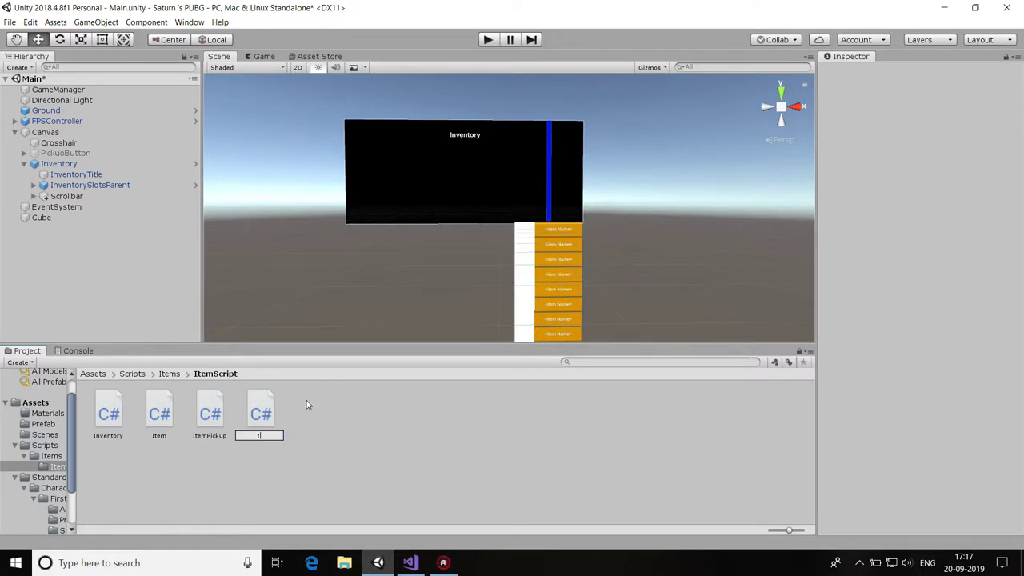
type("nventoryUI")
key("Return")
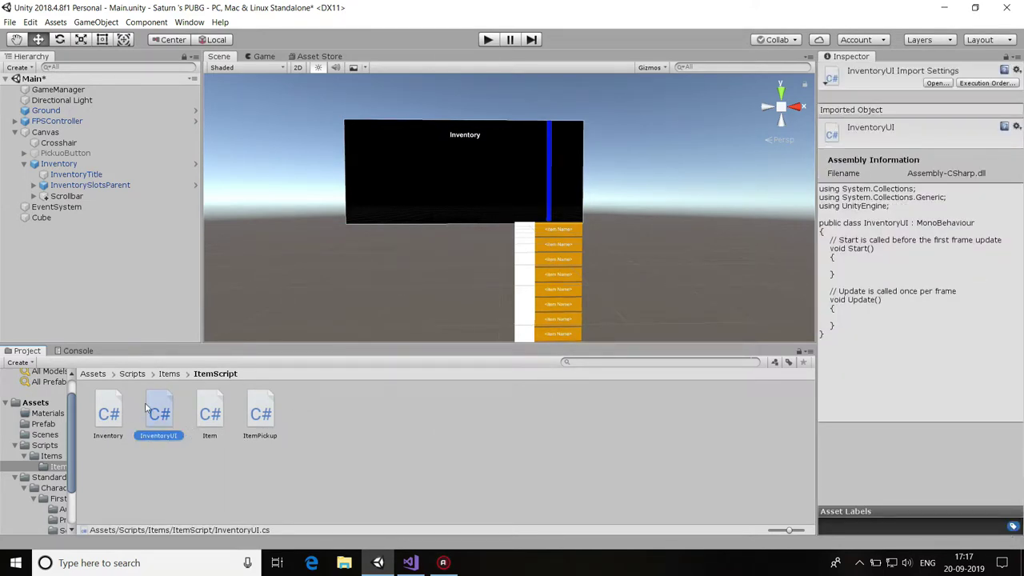
Open InventoryUI.cs, delete the default Start and Update methods, and save.
double_click(157, 414)
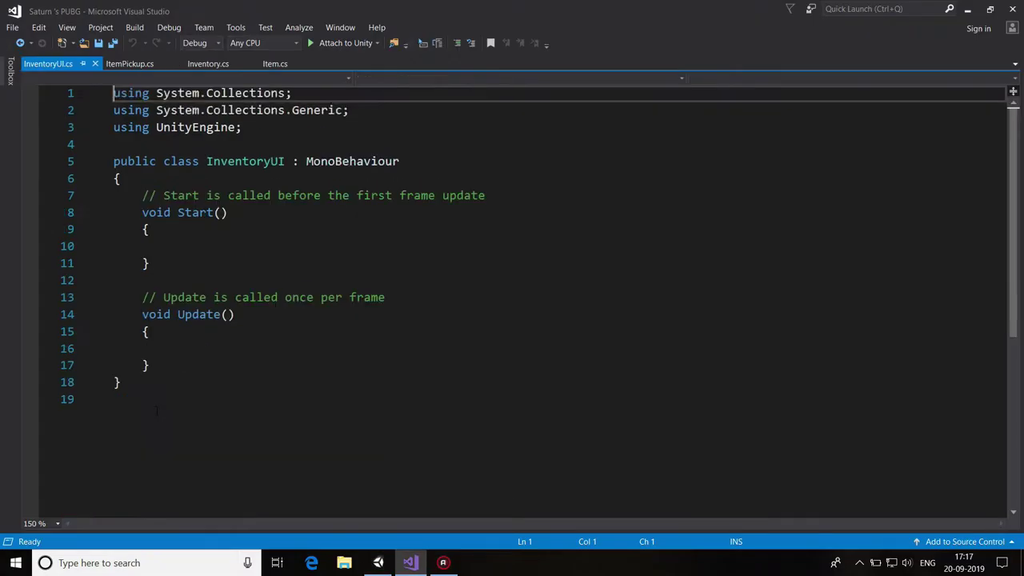
key("ctrl+End")
key("BackSpace")
key("Up")
key("shift+Up")
key("shift+Up")
key("shift+Up")
key("shift+Up")
key("shift+Up")
key("shift+Up")
key("shift+Down")
key("shift+Down")
key("BackSpace")
key("ctrl+s")
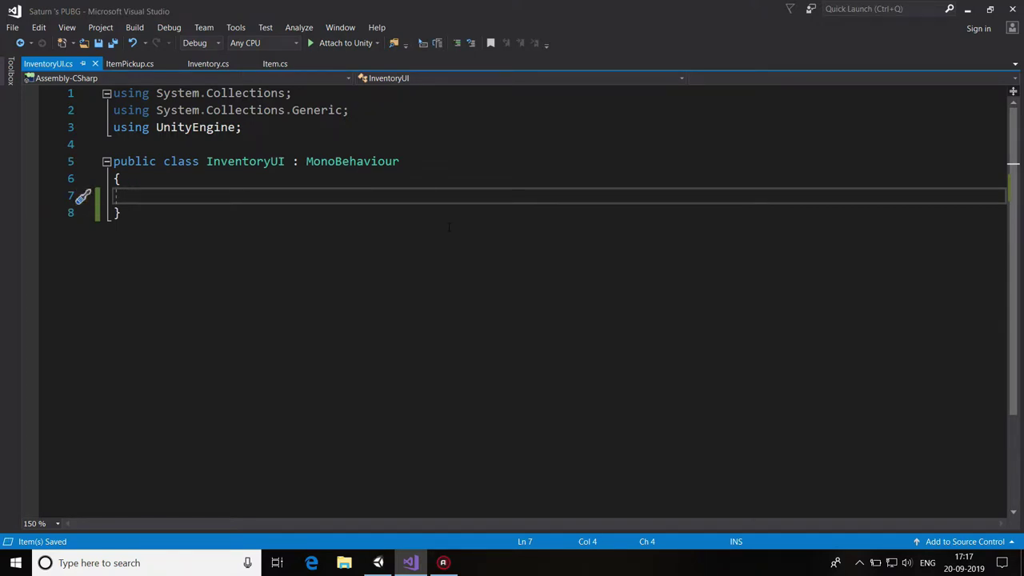
Declare 'public GameObject Inventory;' in the InventoryUI class.
type("pu")
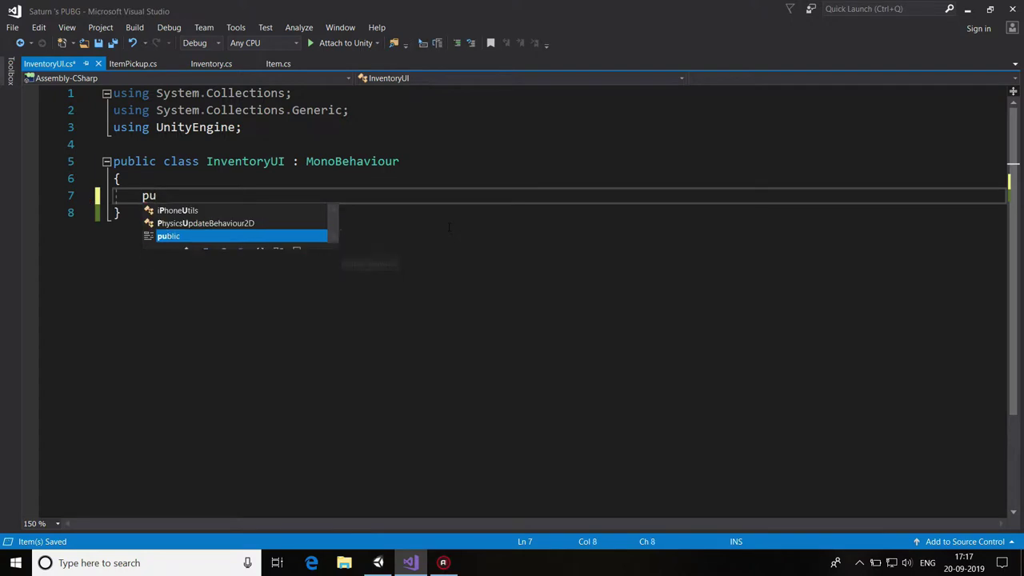
key("Tab")
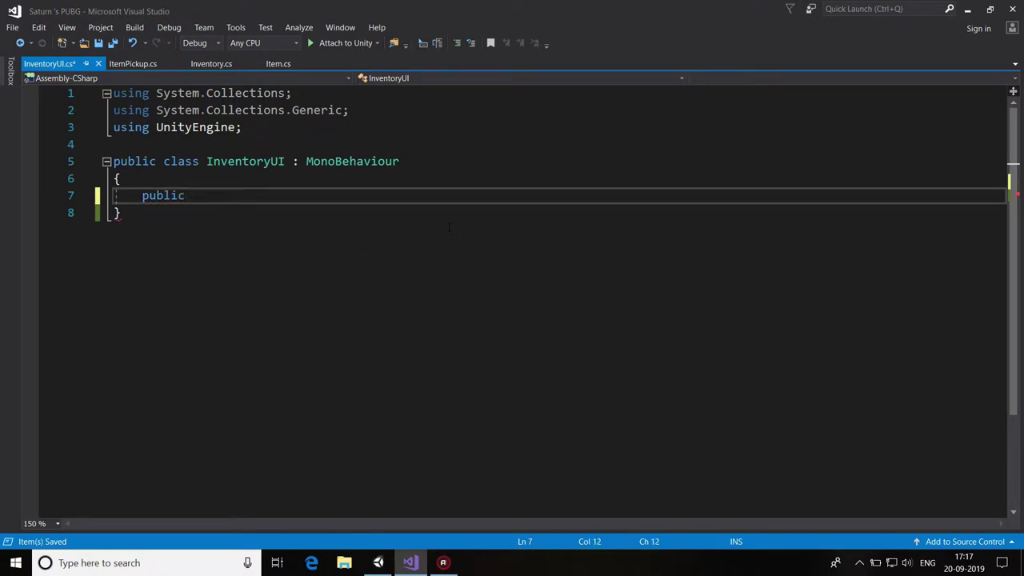
type("Ga")
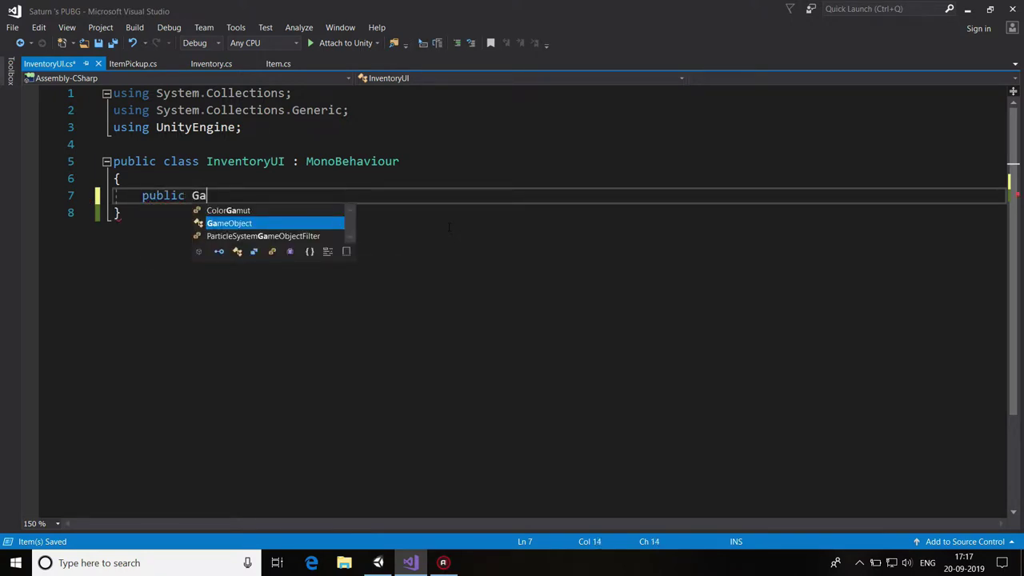
key("Tab")
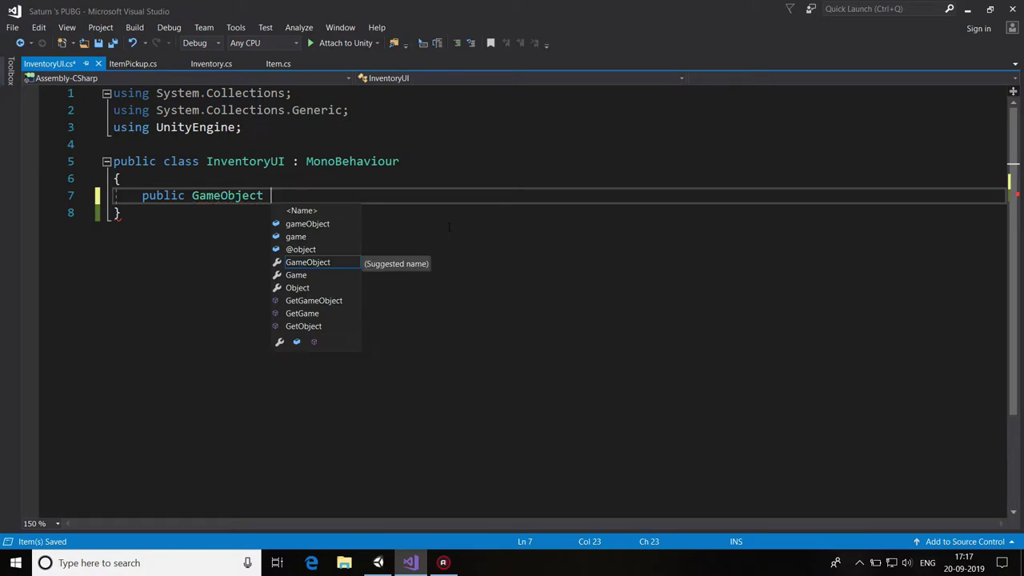
type("Inventory")
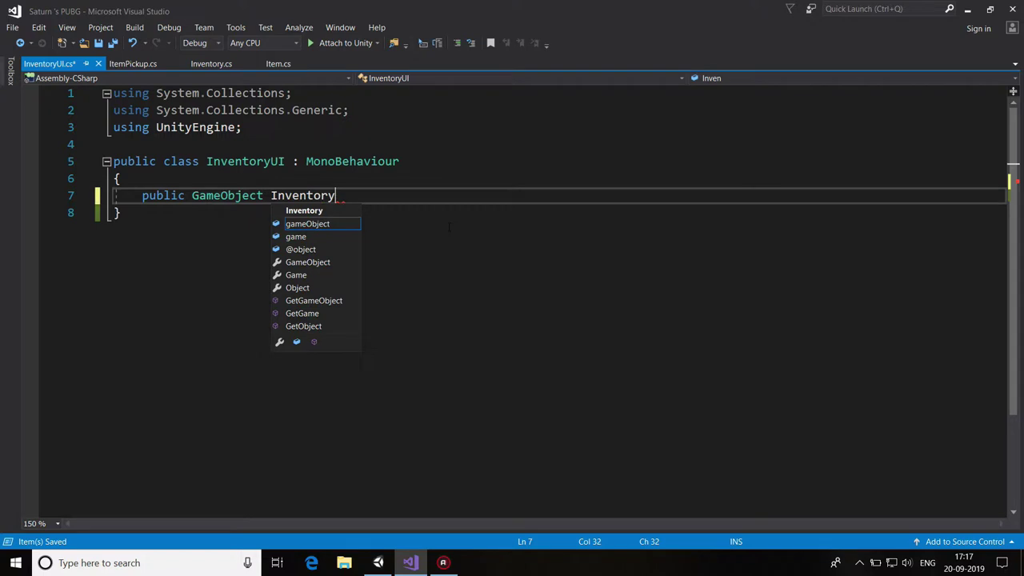
type(";")
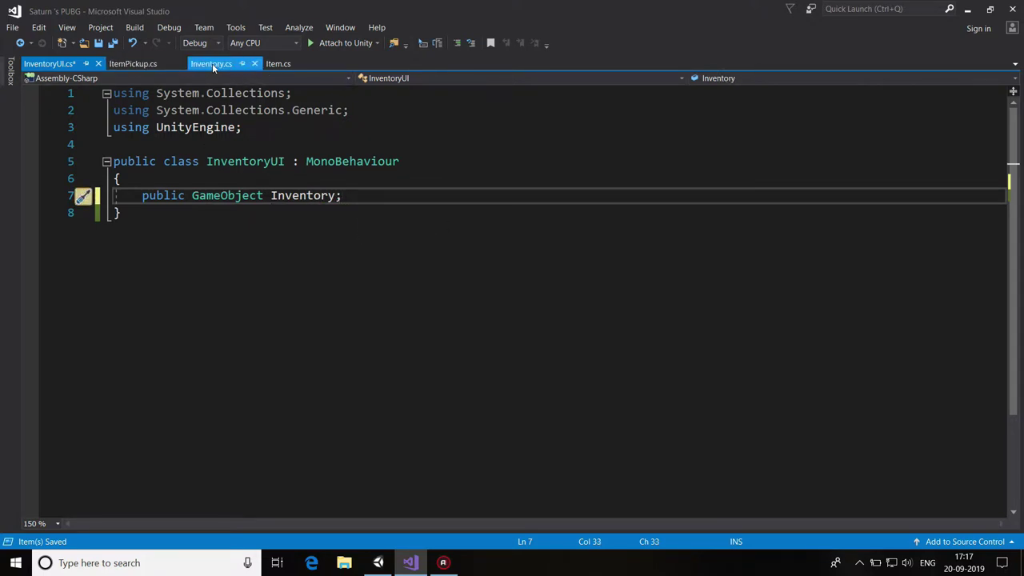
Start an unfinished 'if(Input.GetButtonDown()' line below the field and select it.
key("Return")
key("Return")
type("if")
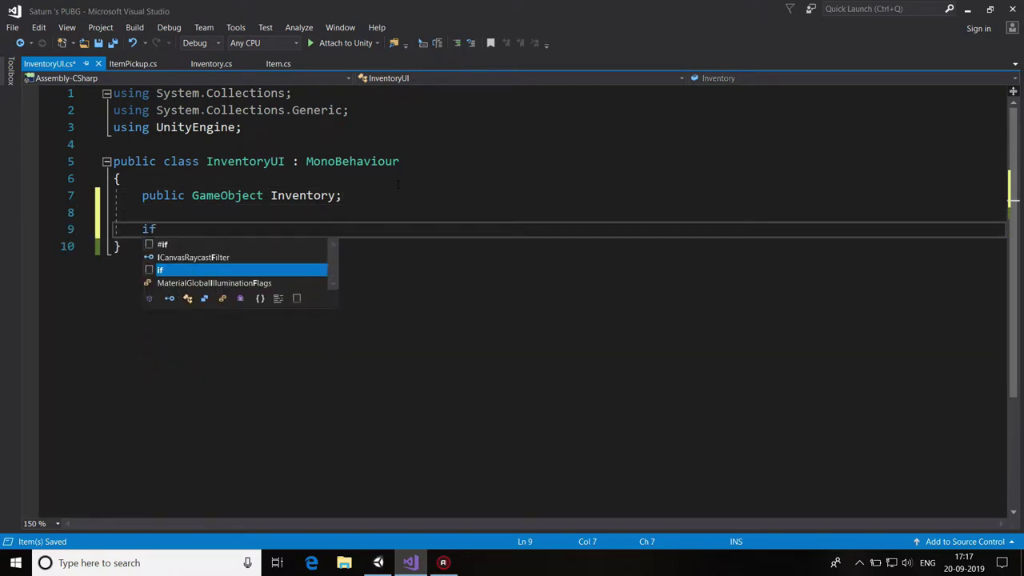
key("Escape")
type("(")
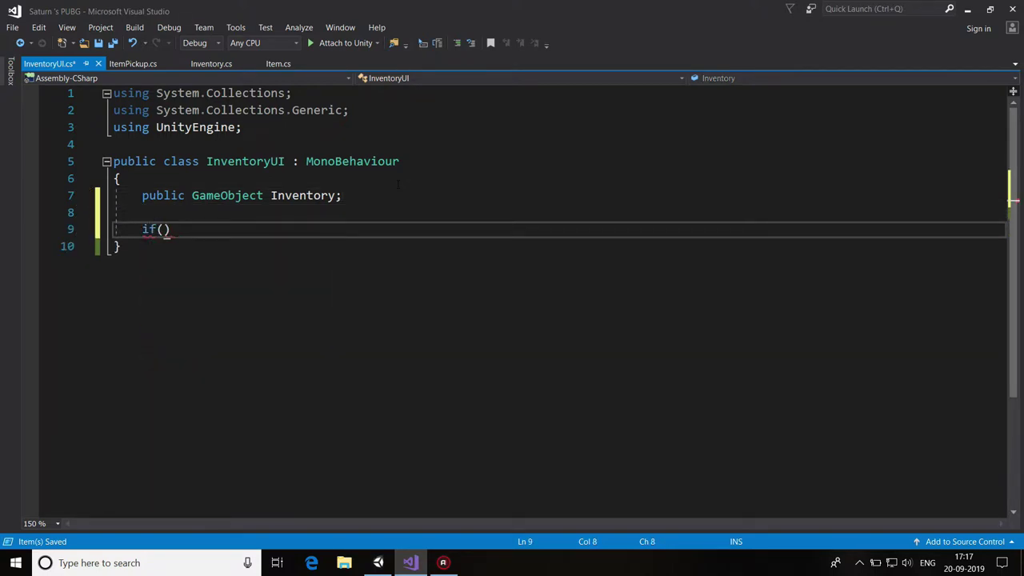
type("Input.")
type("Get")
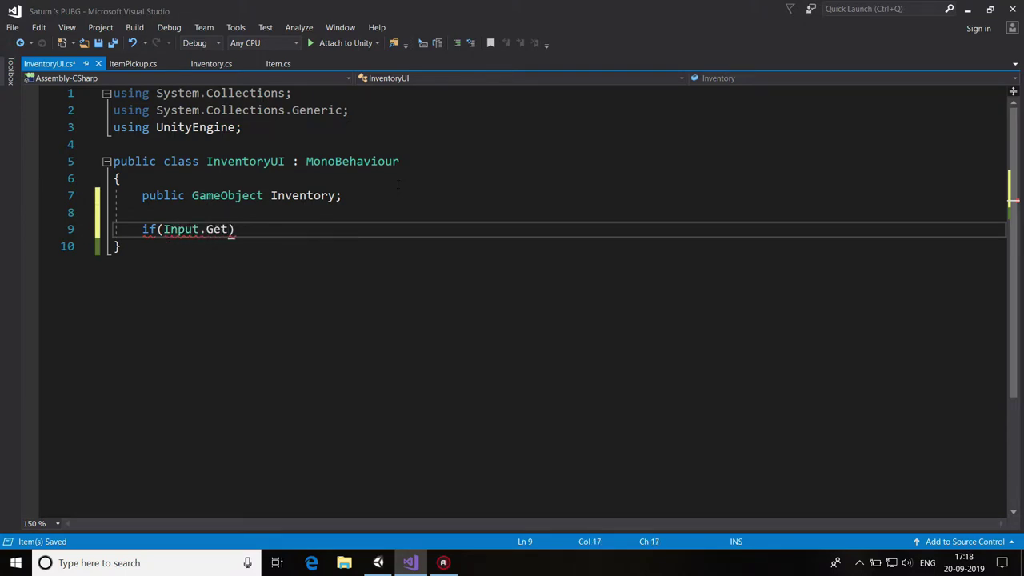
type("ButtonDown")
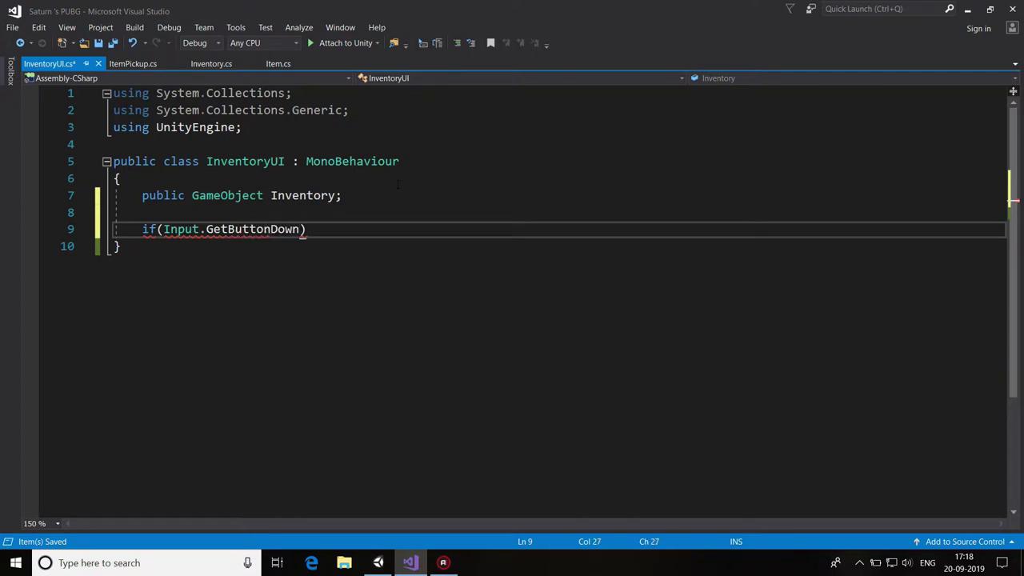
type("(")
left_click_drag(321, 230, 142, 230)
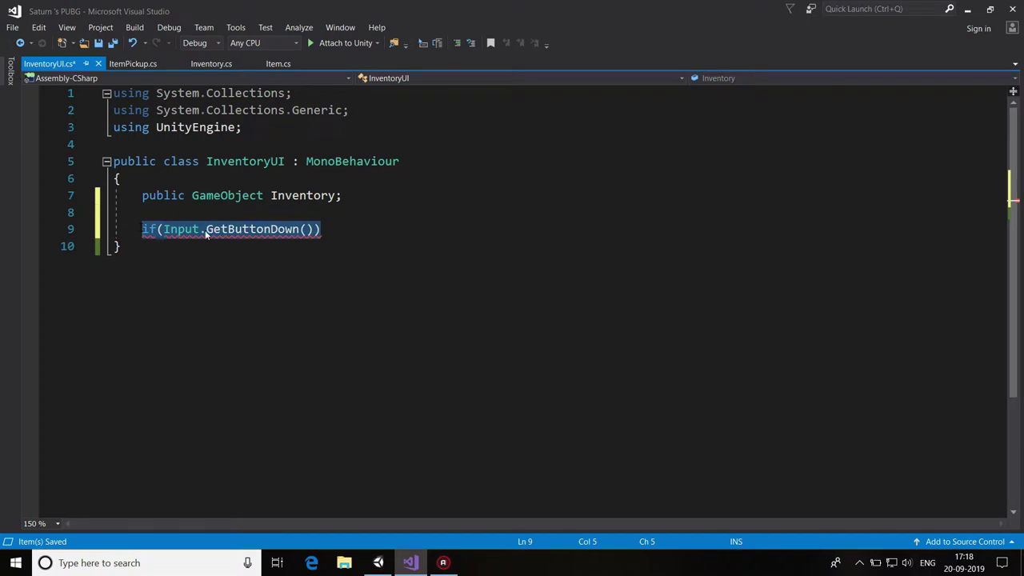
Replace the line with an Update method and paste the if check inside it.
key("BackSpace")
type("void ")
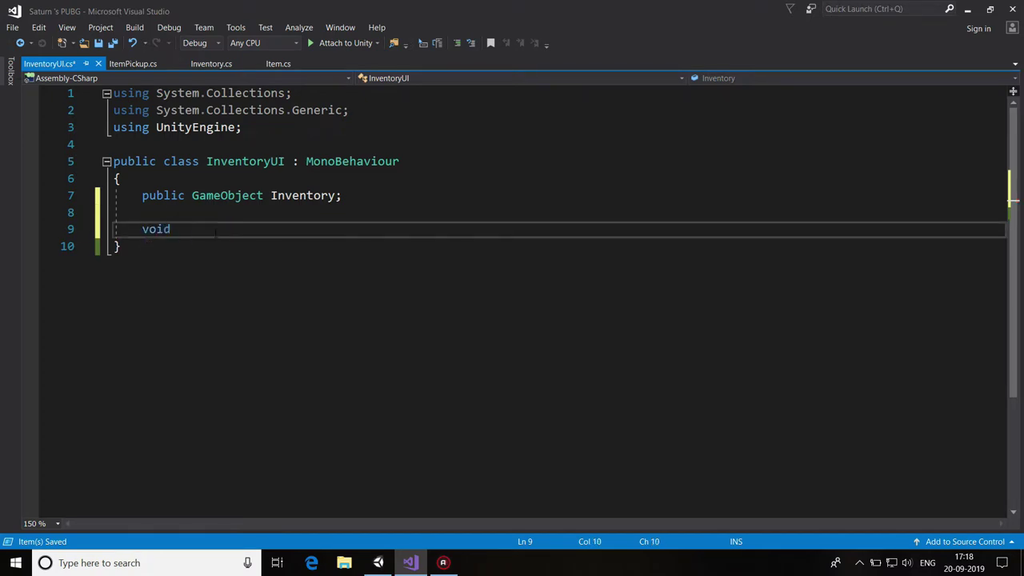
type("Up")
key("Tab")
type("if (Input.GetButtonDown())")
Pass "Inventory" as the GetButtonDown button name.
key("Left")
key("Left")
type("\"")
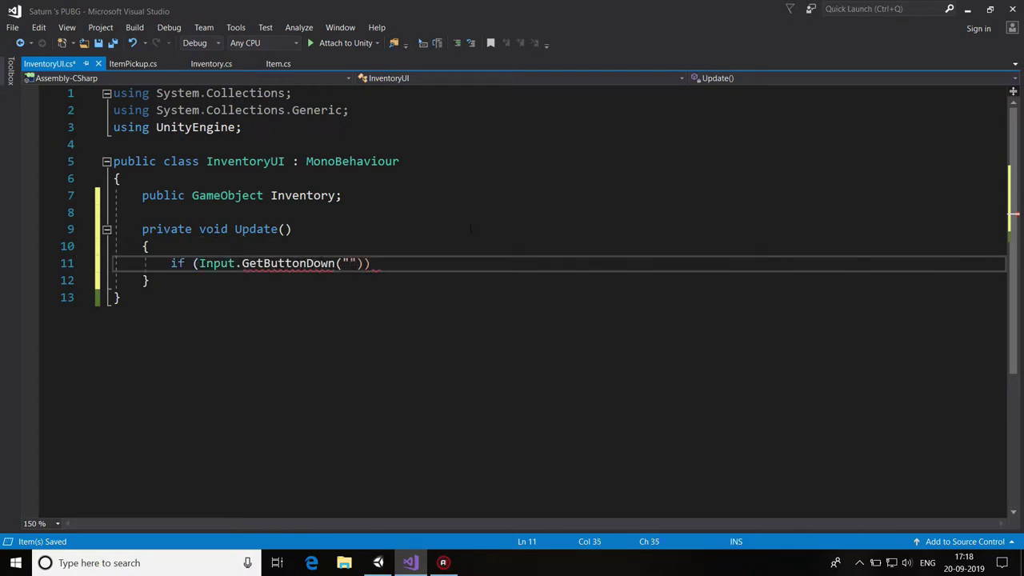
type("I")
type("jnre")
key("BackSpace")
key("BackSpace")
key("BackSpace")
key("BackSpace")
type("nventory")
key("BackSpace")
key("BackSpace")
key("BackSpace")
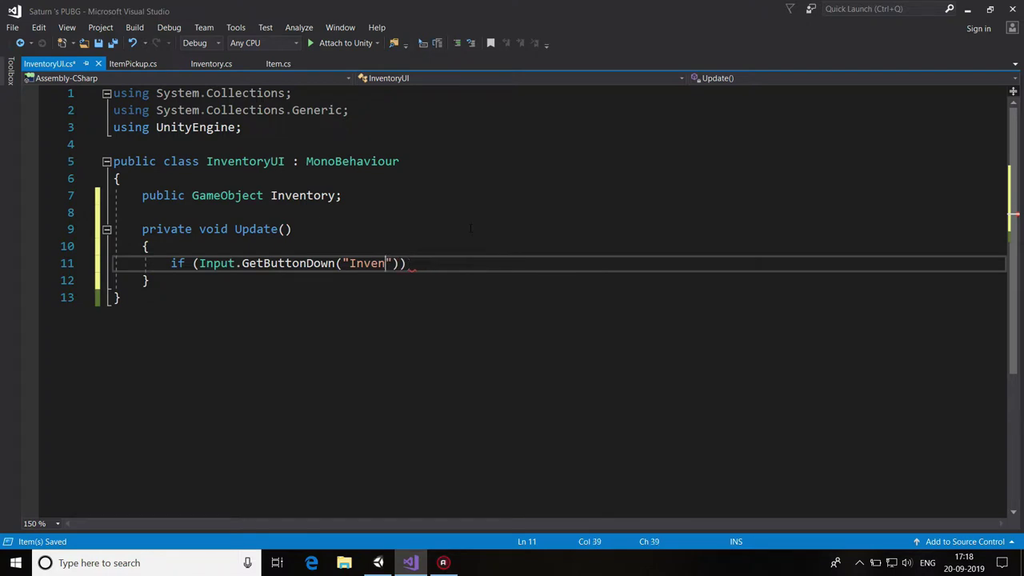
type("tory")
key("Right")
key("Right")
key("Right")
key("Right")
key("Left")
Open a brace block under the if and begin 'Inventory.SetActive(' inside it.
key("Return")
type("{")
key("Return")
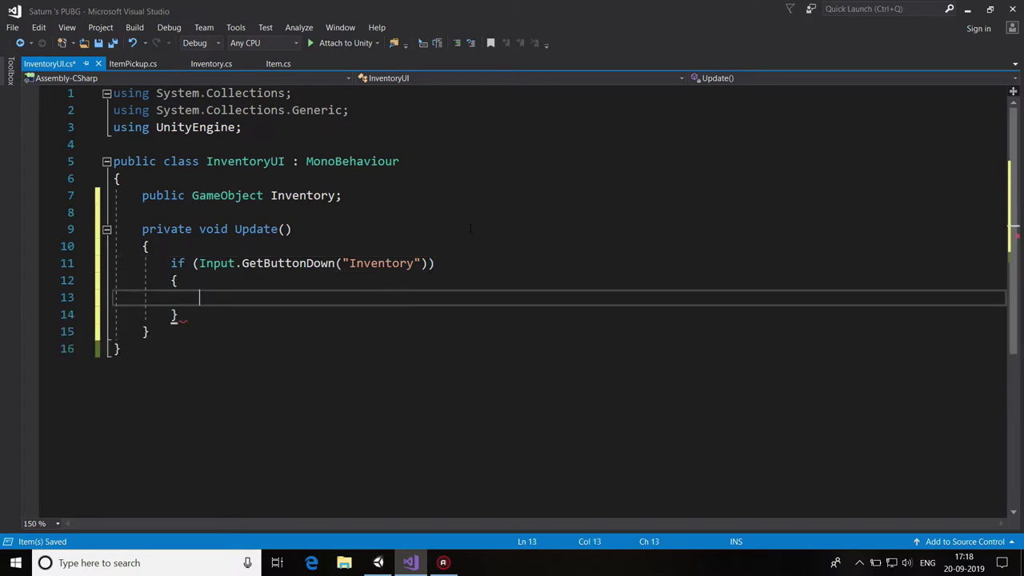
type("Invem")
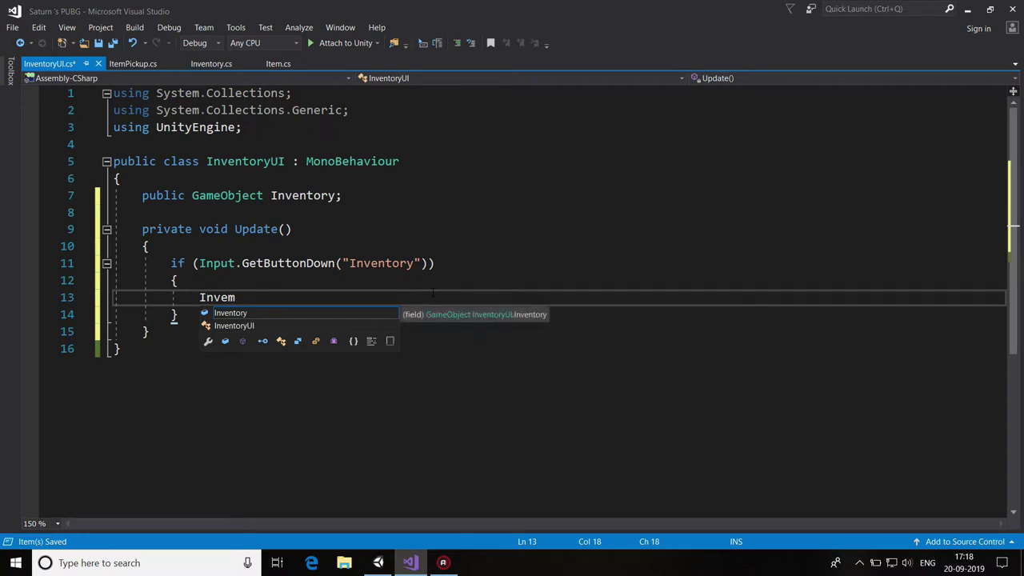
key("Tab")
type(".se")
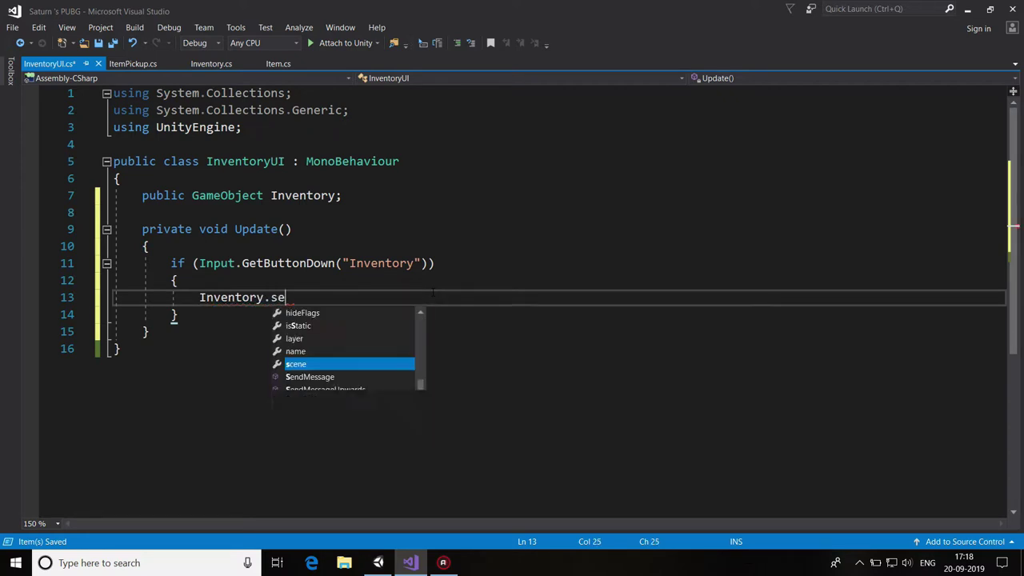
key("Tab")
type("(")
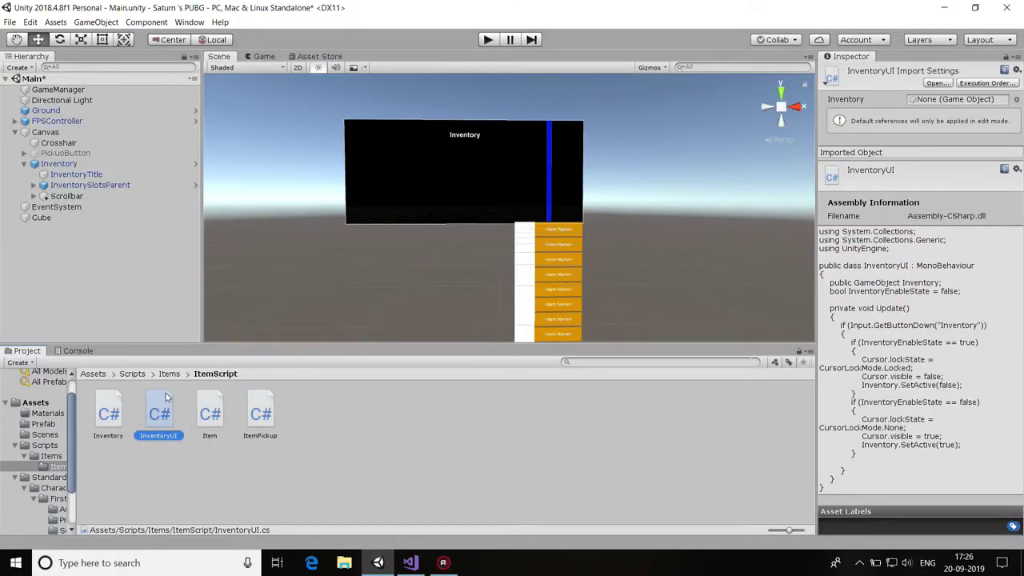
Put InventoryUI on the Canvas, set its Inventory field to the Inventory object, then untick Canvas active.
left_click(36, 132)
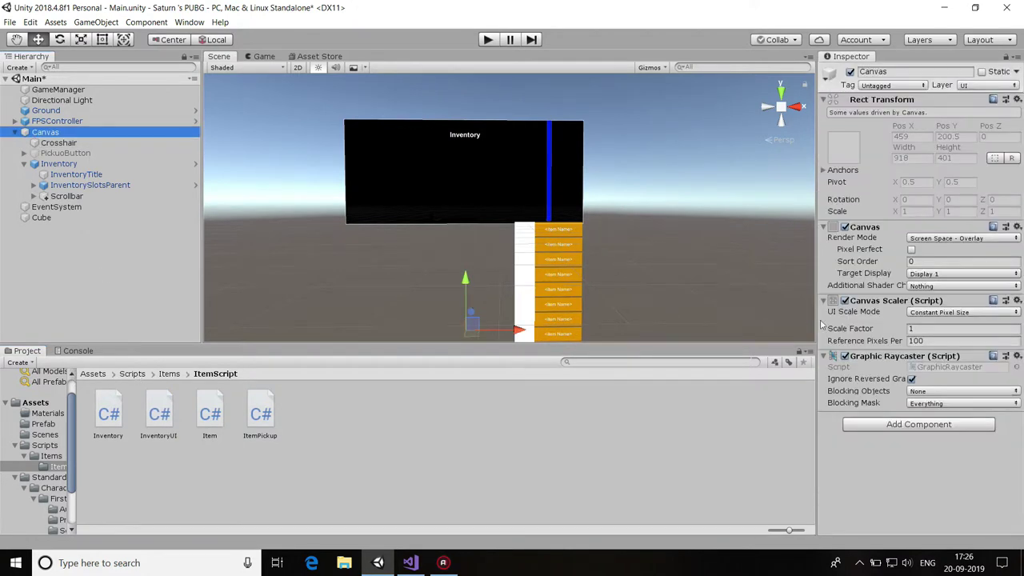
left_click_drag(158, 413, 874, 417)
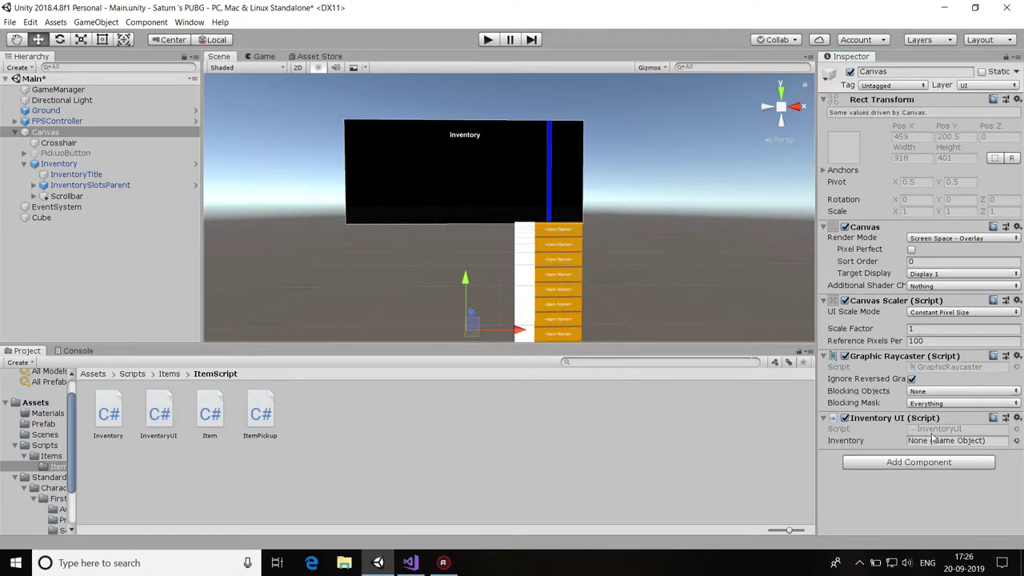
mouse_move(59, 163)
left_mouse_down()
mouse_move(650, 254)
mouse_move(956, 440)
left_mouse_up()
left_click(850, 73)
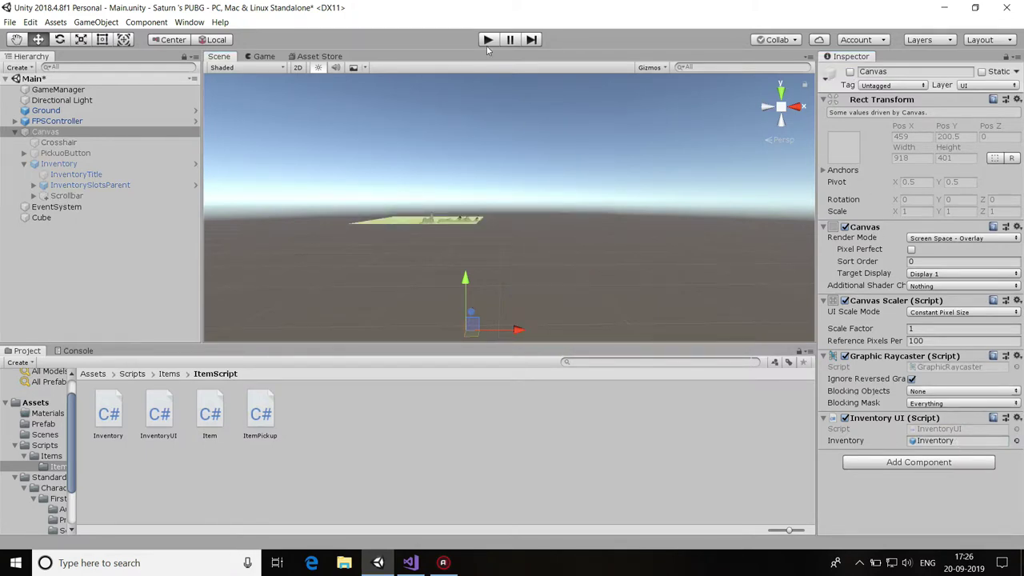
Briefly run and stop play mode, select the Canvas, and check the InventoryUI script.
left_click(486, 42)
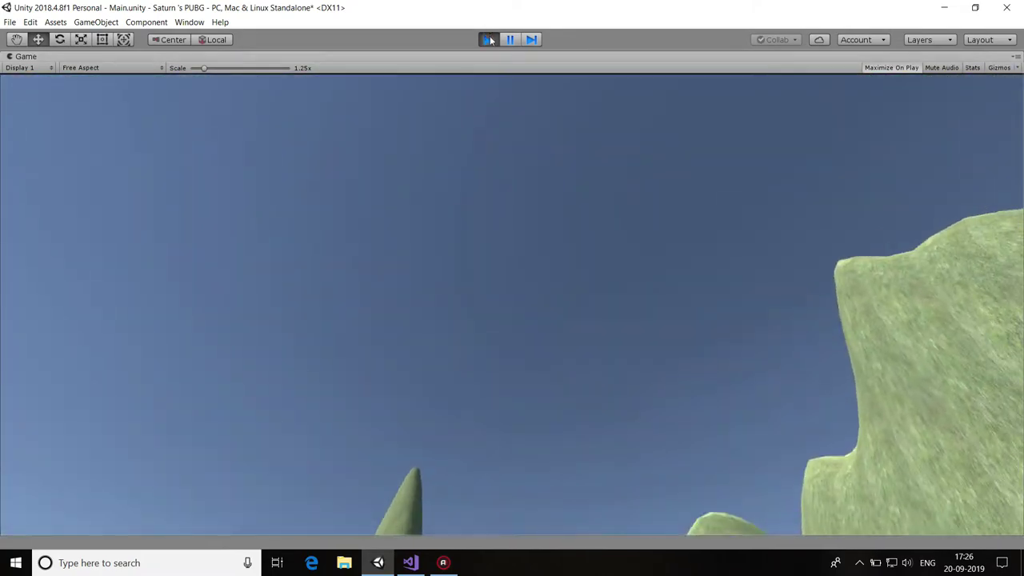
left_click(487, 39)
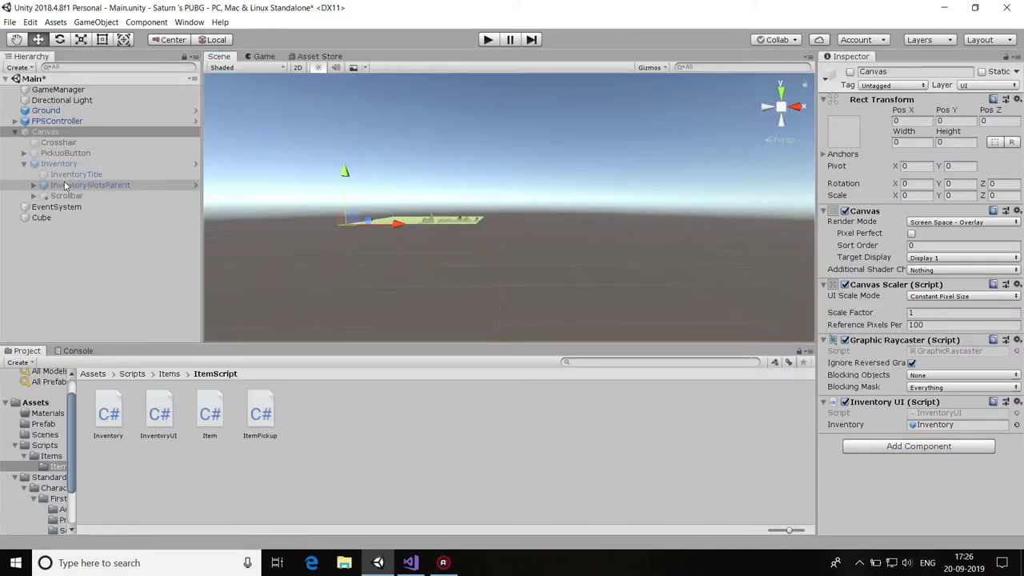
left_click(58, 141)
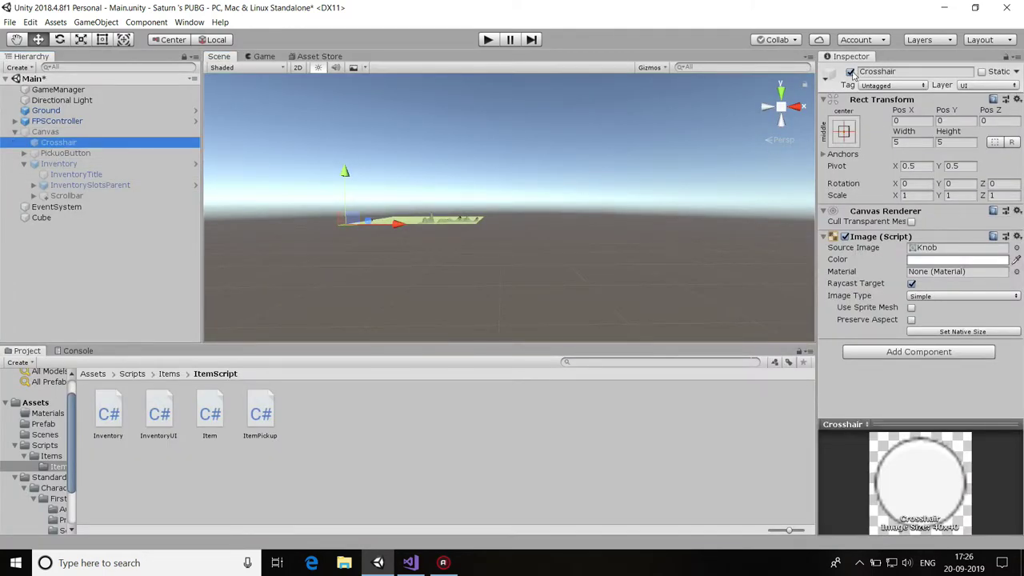
key("Up")
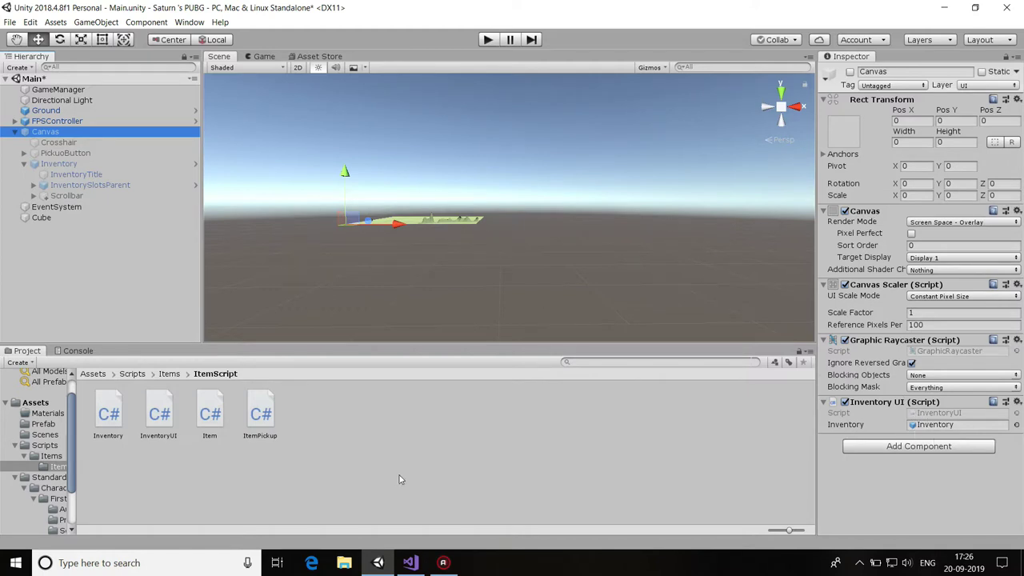
left_click(410, 563)
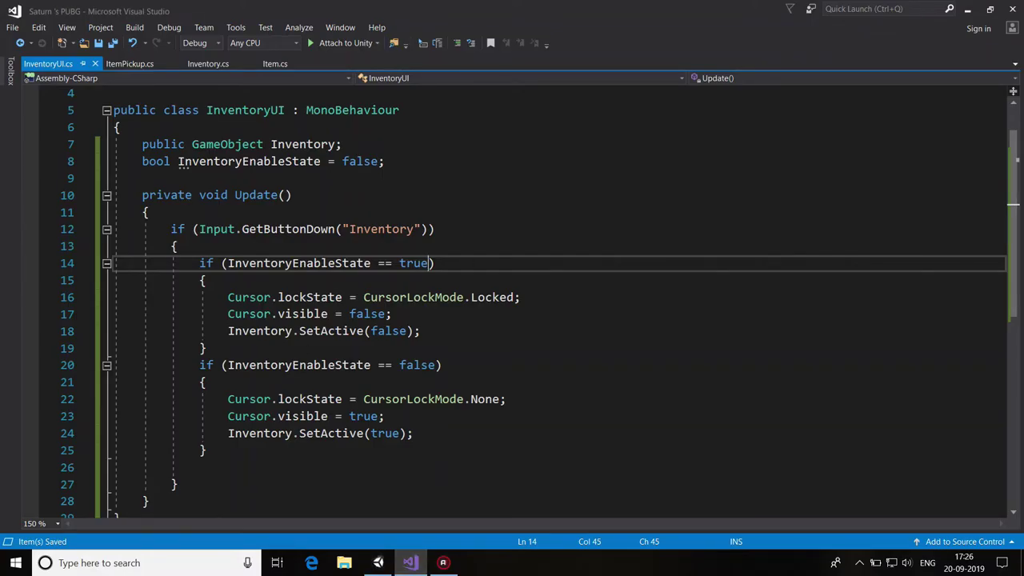
left_click(379, 562)
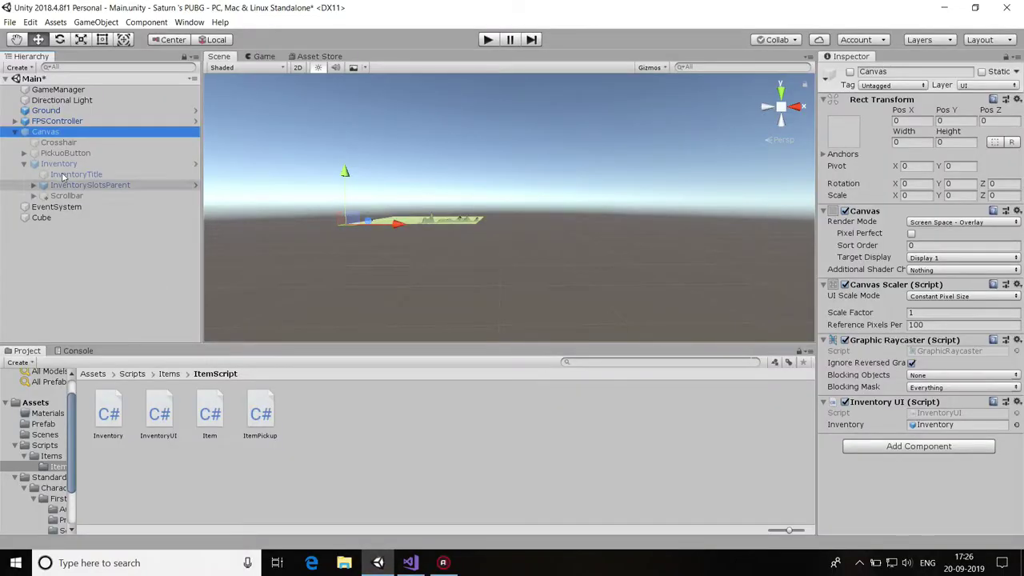
Frame the Canvas in the Scene view and reactivate it.
left_click(133, 144)
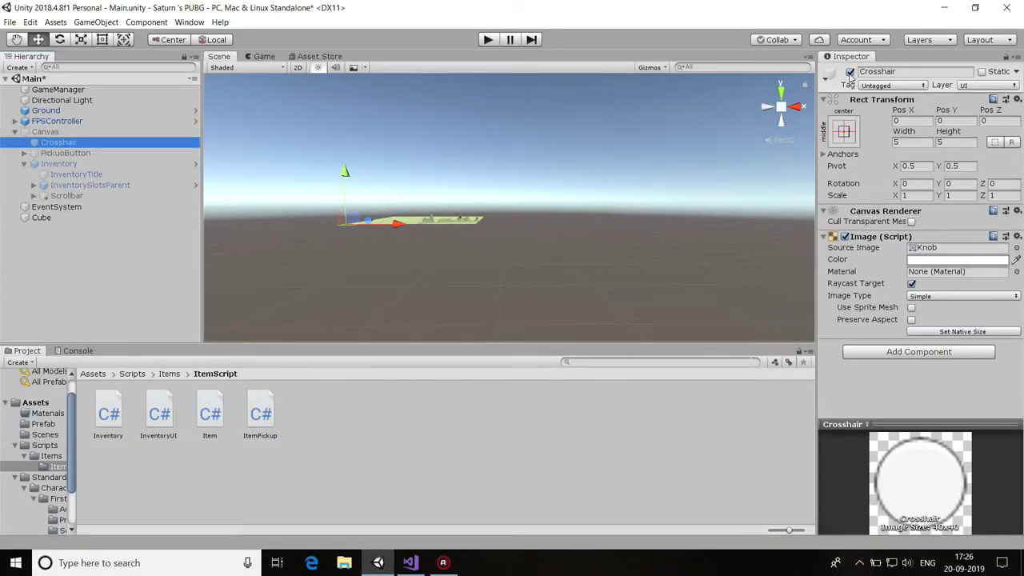
middle_click_drag(486, 172, 526, 212)
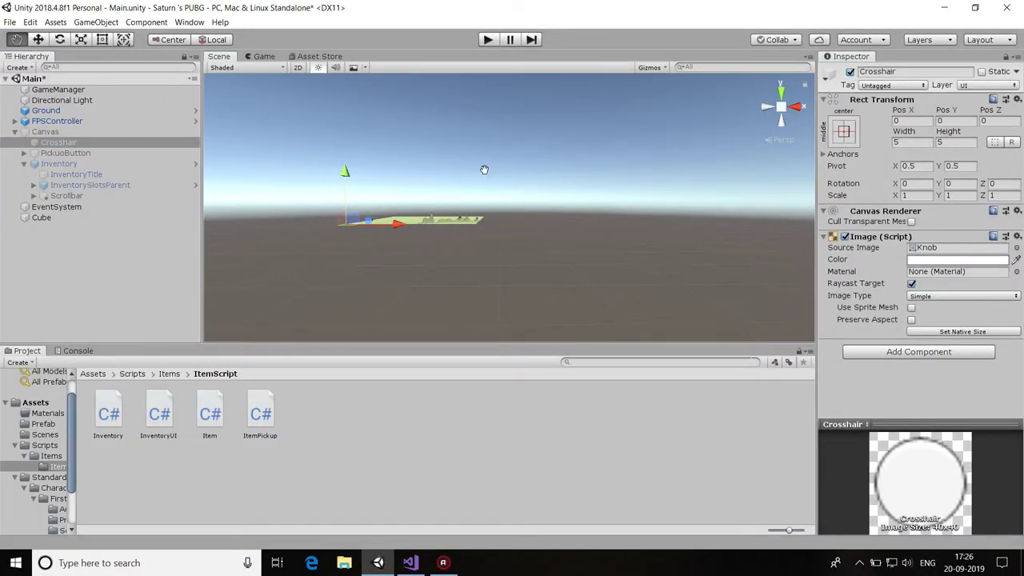
double_click(57, 134)
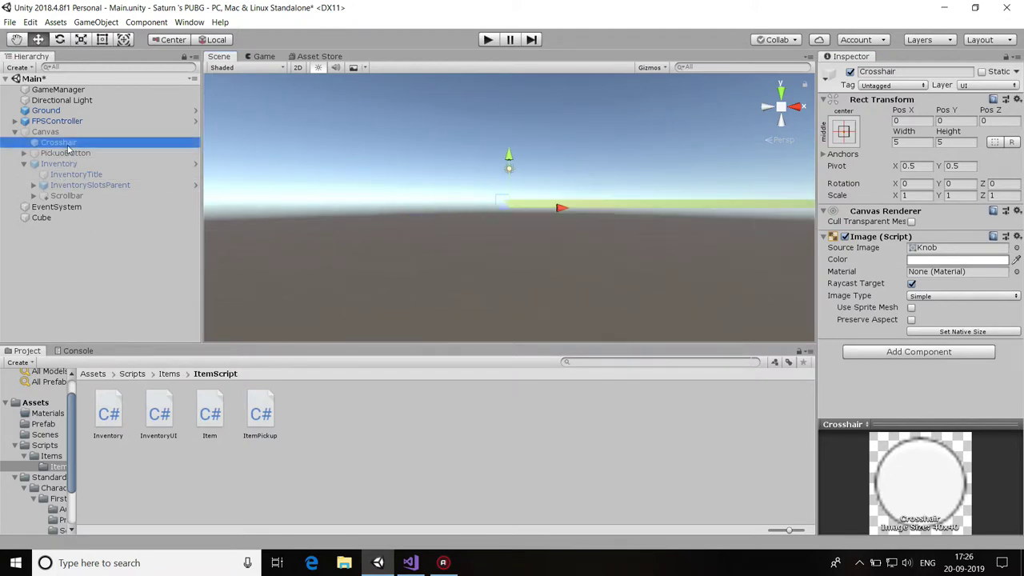
left_click(850, 72)
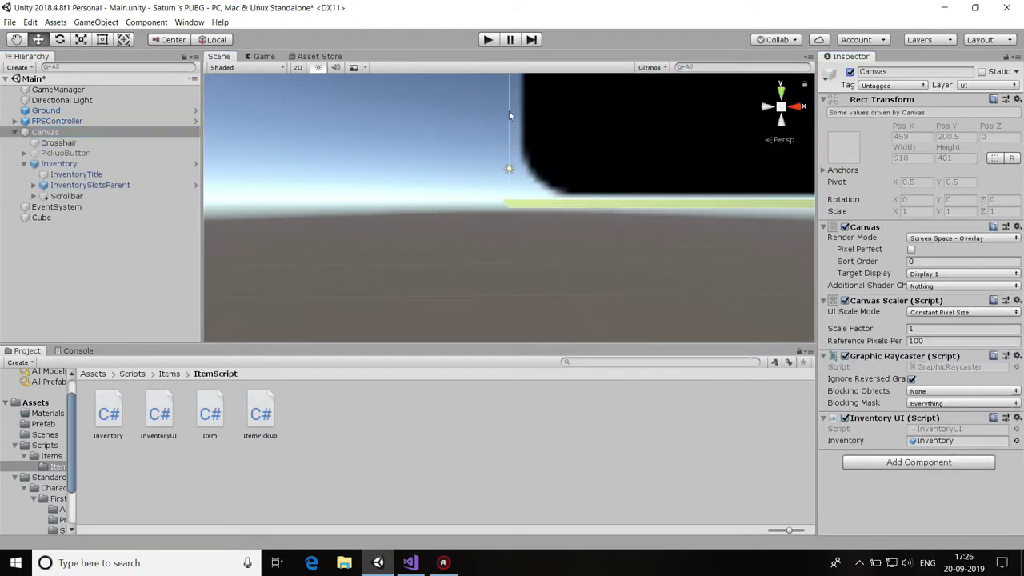
Select the Inventory panel object and deactivate it so it starts hidden.
mouse_move(683, 179)
middle_mouse_down()
mouse_move(675, 293)
mouse_move(582, 297)
middle_mouse_up()
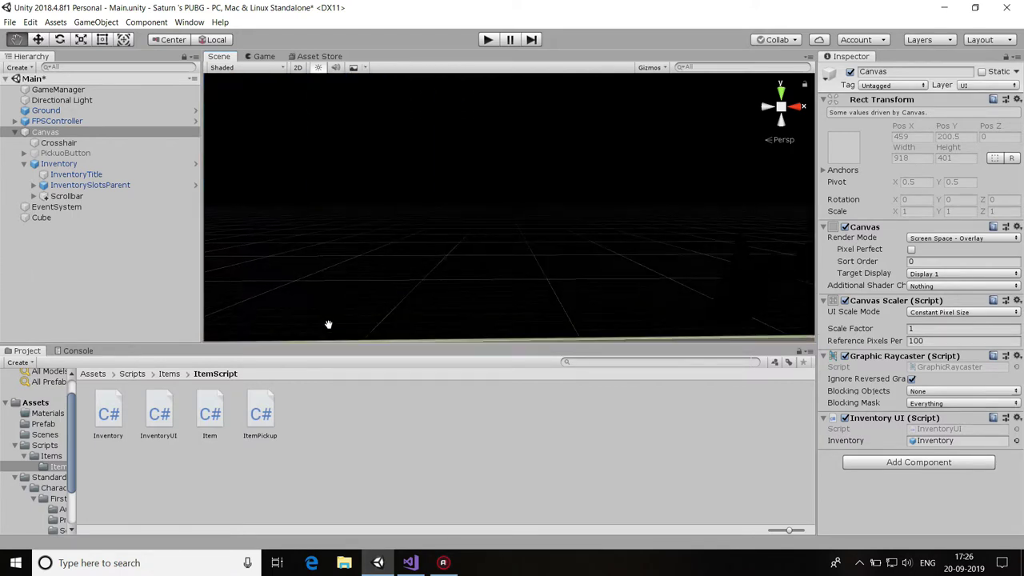
scroll(583, 294, "down", 5)
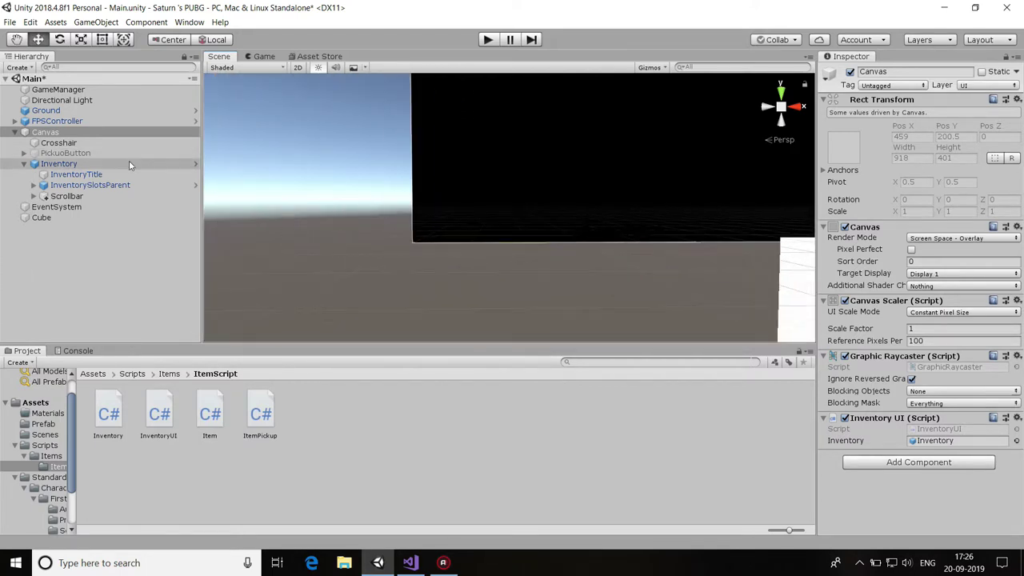
left_click(129, 163)
left_click(850, 72)
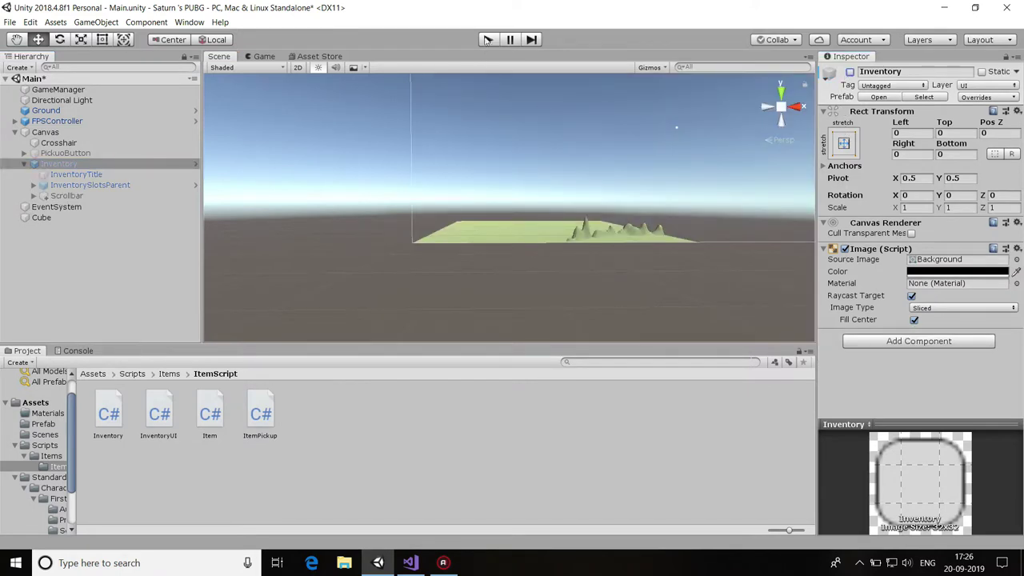
Play the game, walk forward with W, stop with Ctrl+P, and clear the console errors.
left_click(487, 40)
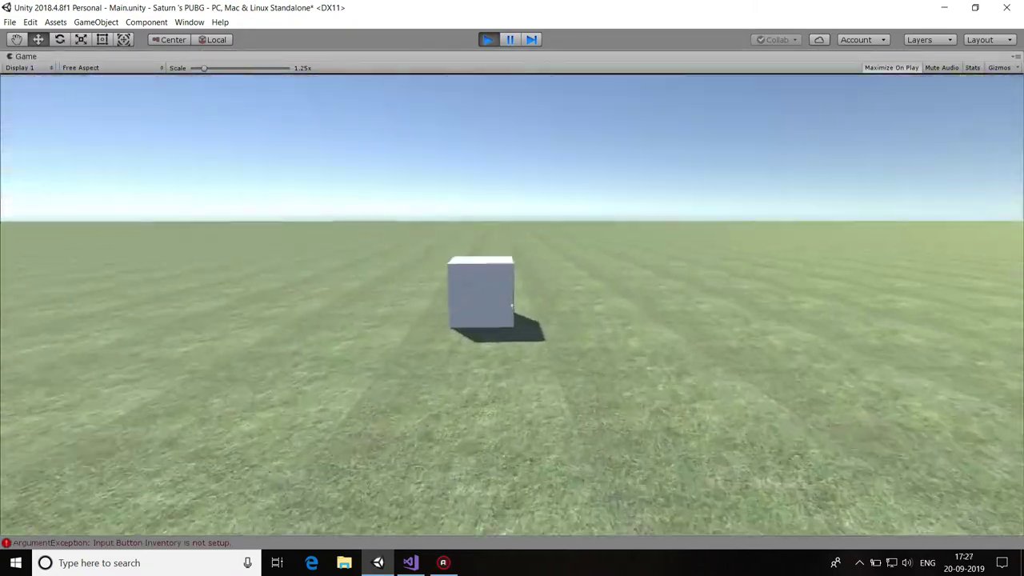
key("w")
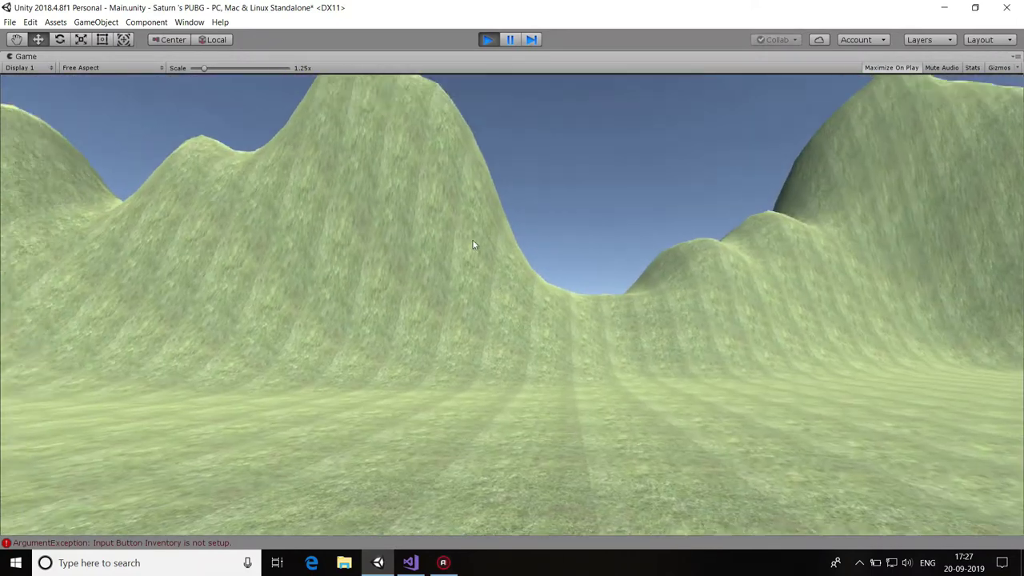
key("ctrl+p")
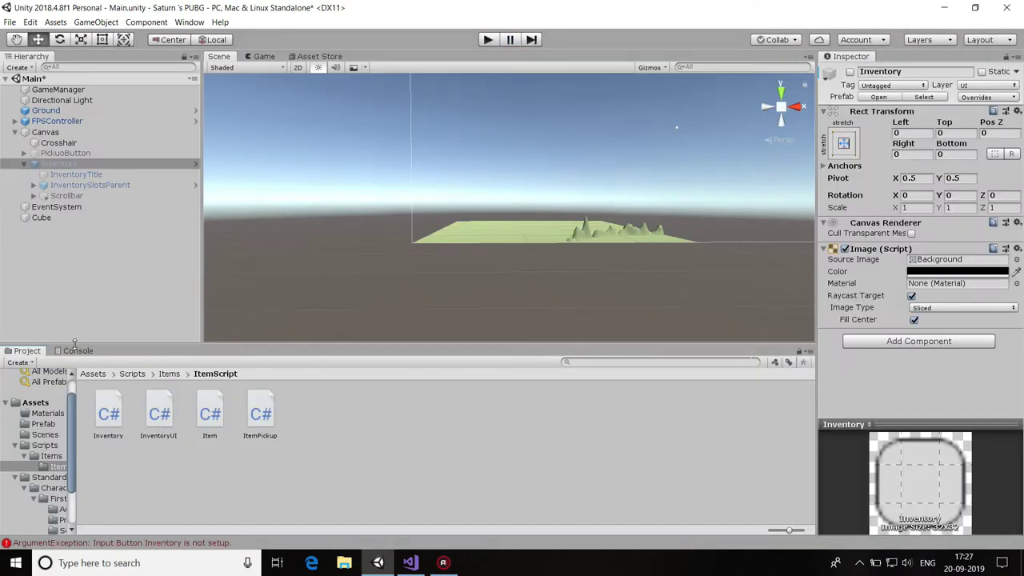
left_click(78, 350)
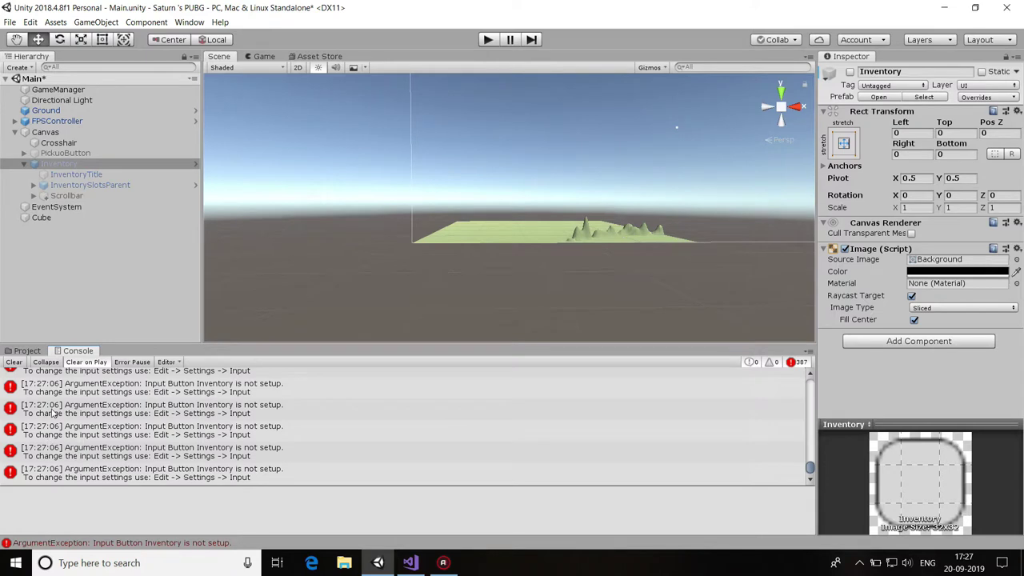
left_click(14, 361)
Open the Input Manager in Project Settings and raise the axes Size to 19.
left_click(24, 351)
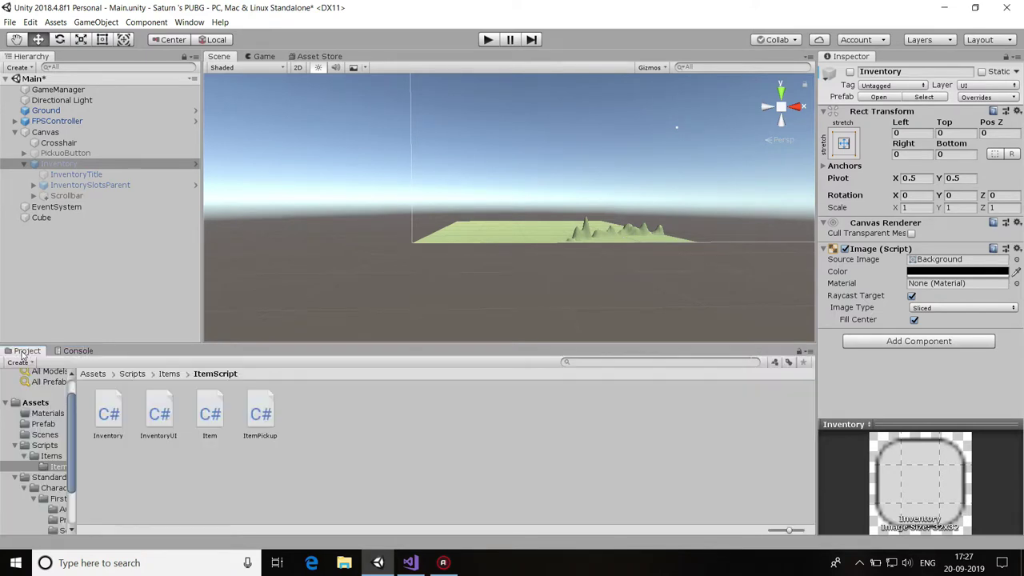
left_click(29, 22)
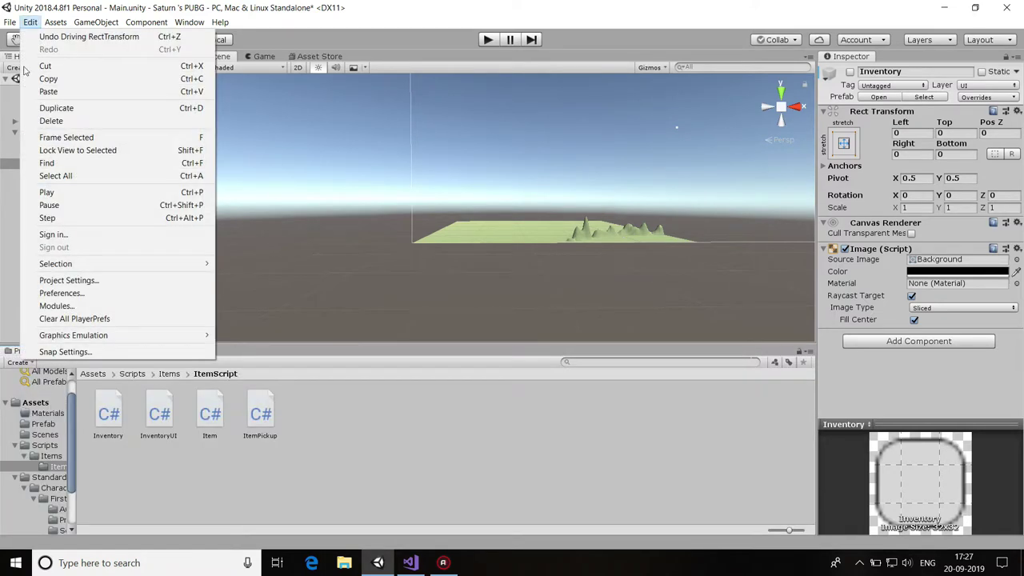
left_click(75, 281)
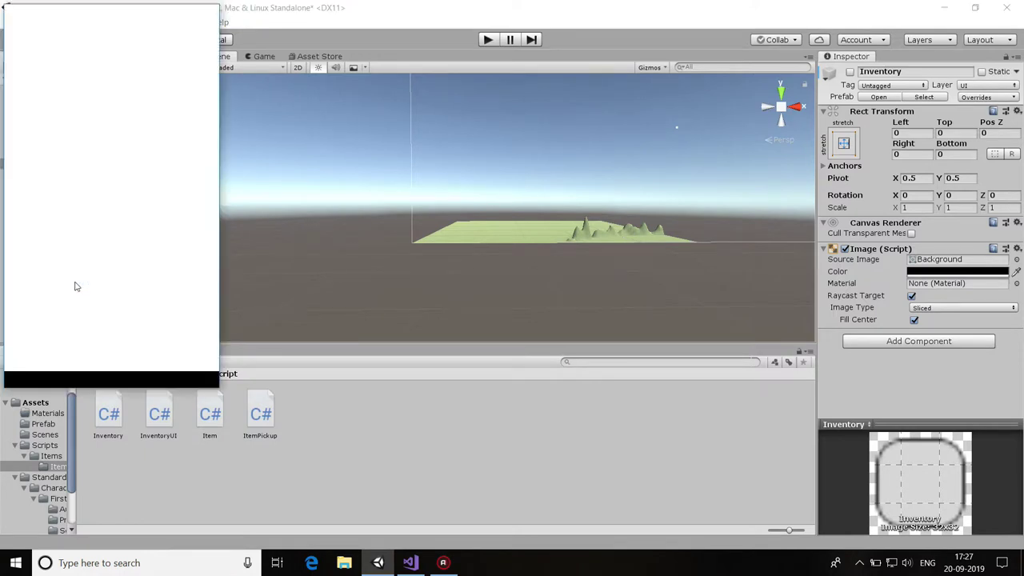
left_click(21, 73)
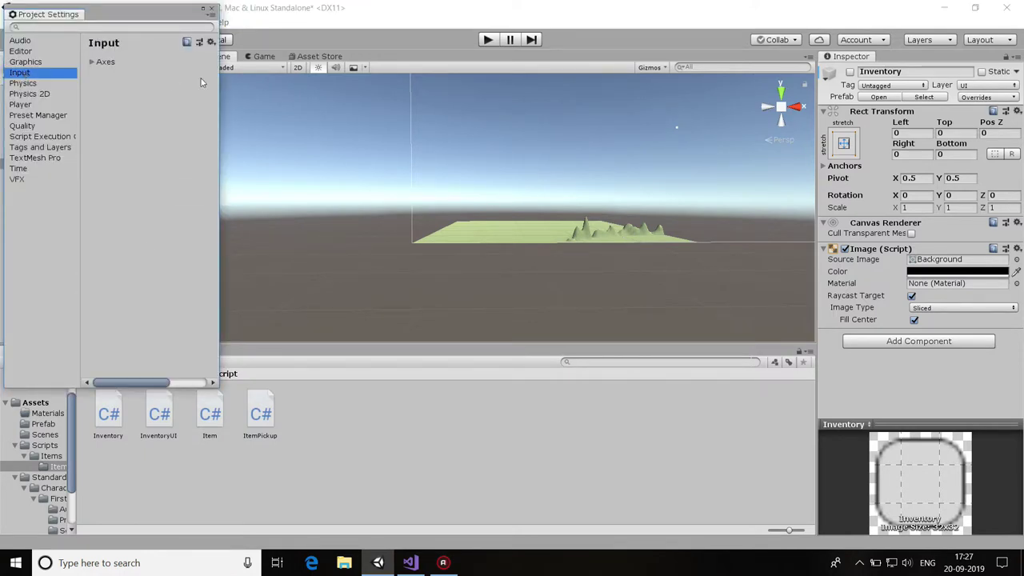
left_click(103, 61)
left_click(111, 74)
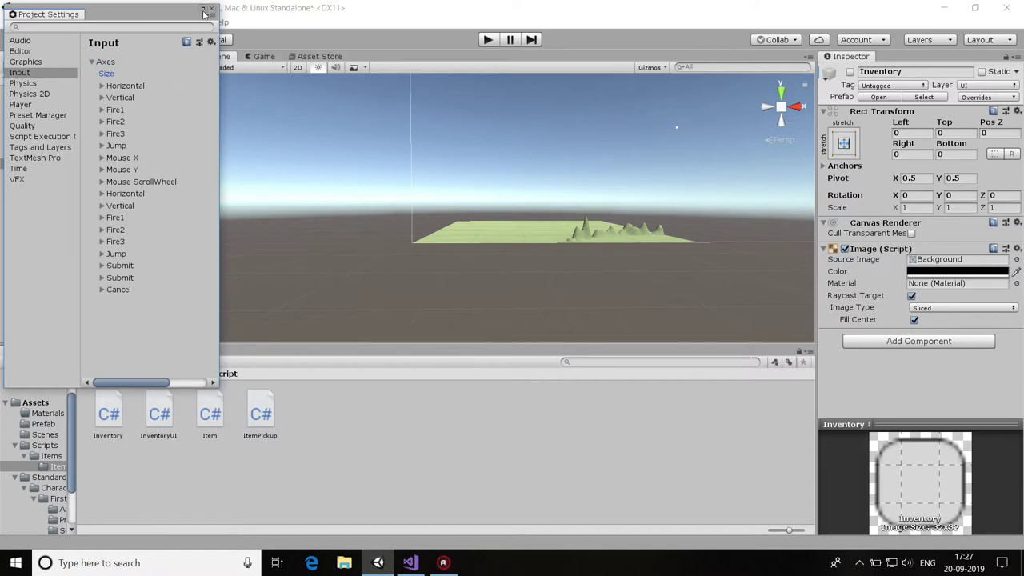
left_click_drag(218, 50, 583, 53)
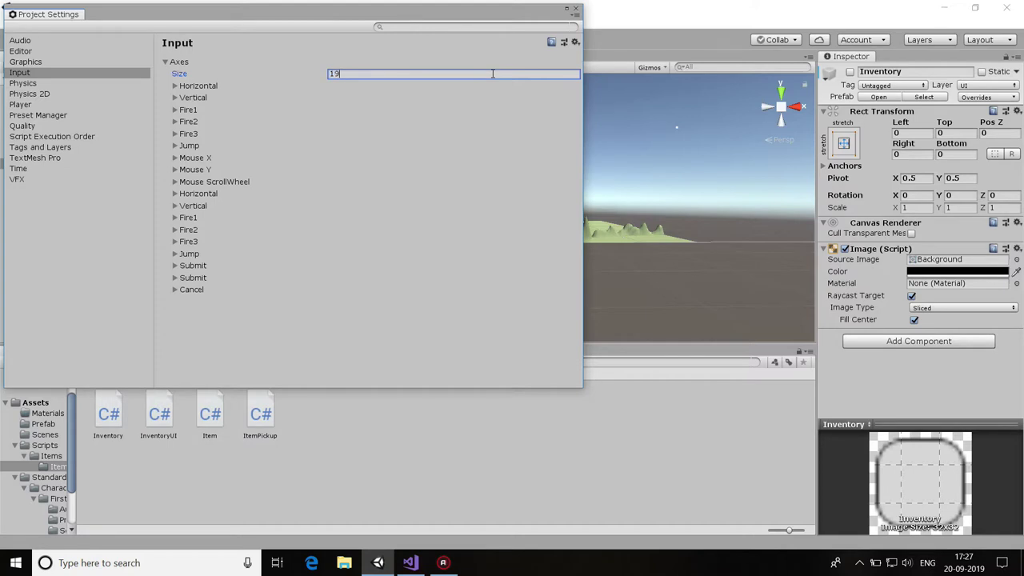
key("Return")
Rename the new duplicated Cancel axis to Inventory and review its positive key field.
left_click(195, 291)
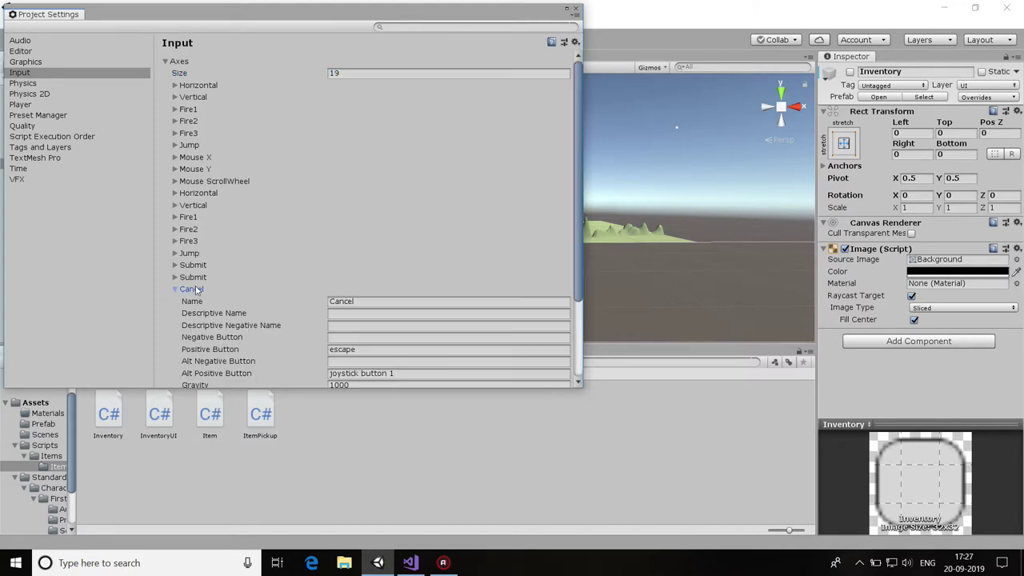
scroll(244, 296, "down", 3)
left_click(354, 220)
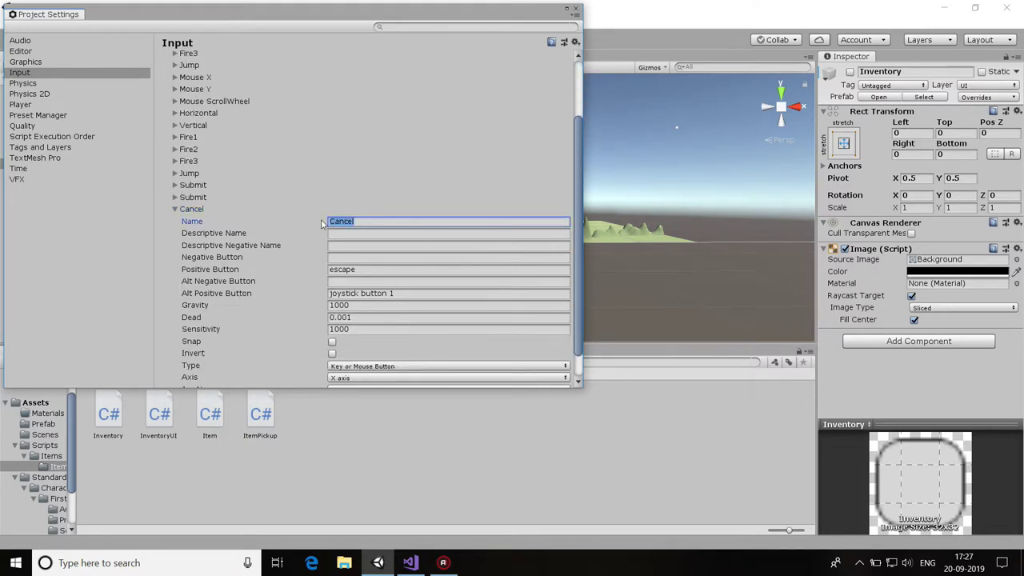
type("Inventory")
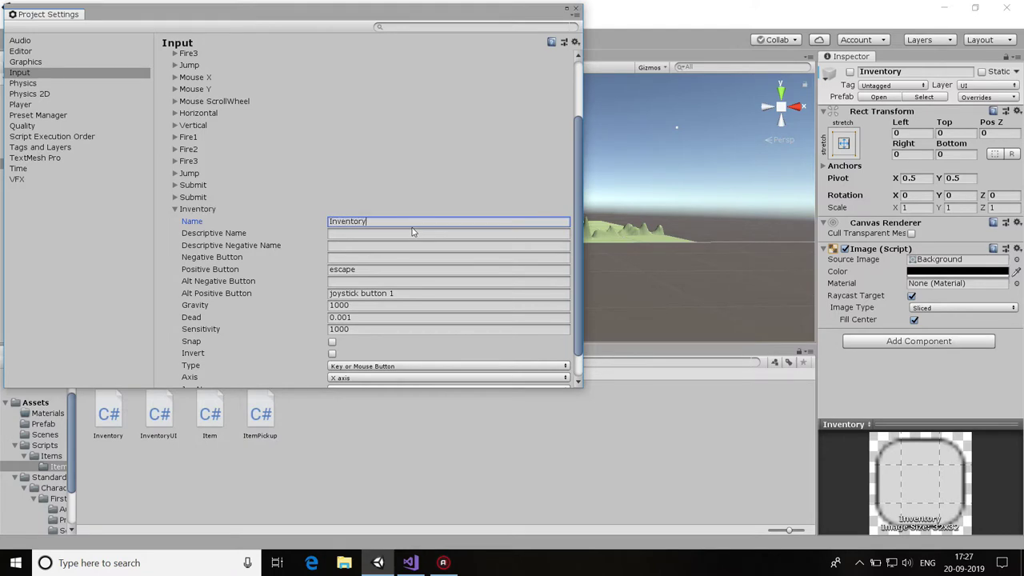
left_click(388, 269)
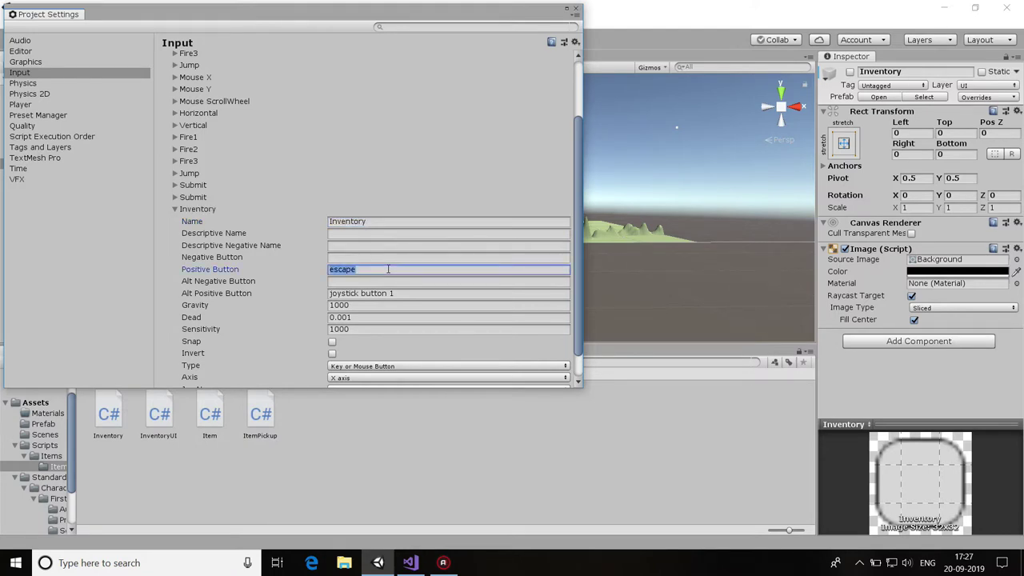
key("Tab")
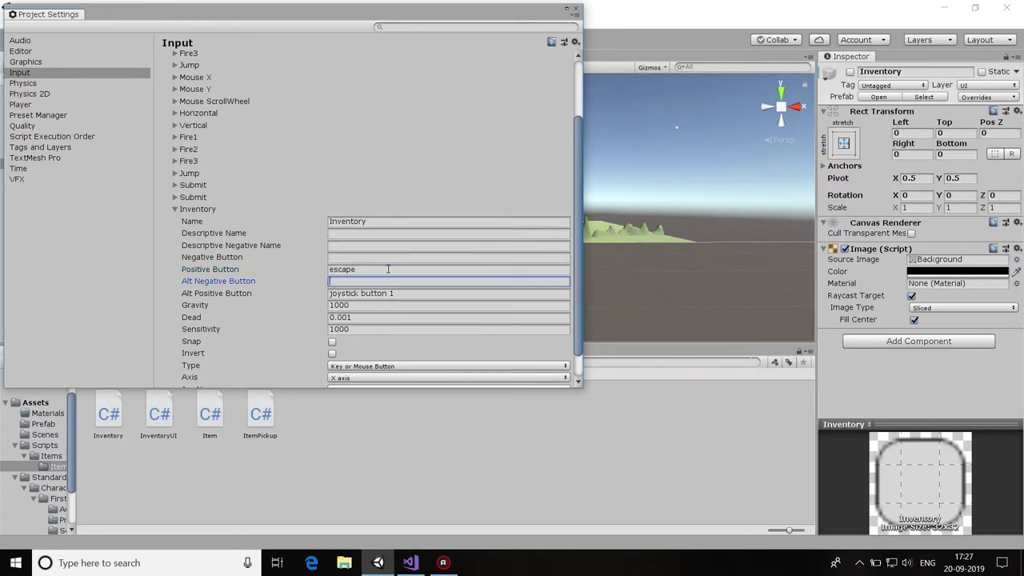
left_click(334, 265)
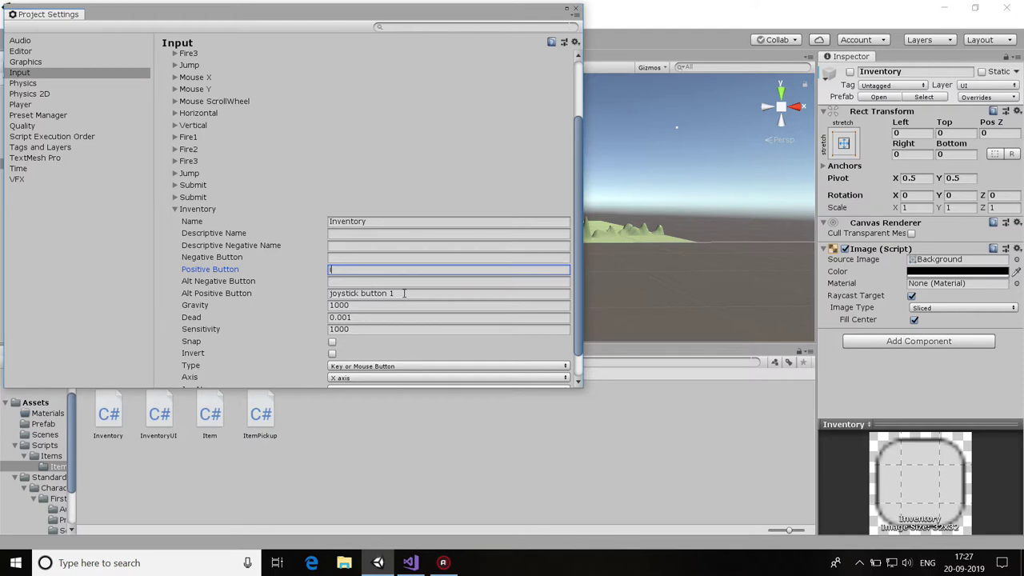
Collapse the Inventory and Cancel axis entries and close the Project Settings window.
scroll(470, 176, "down", 2)
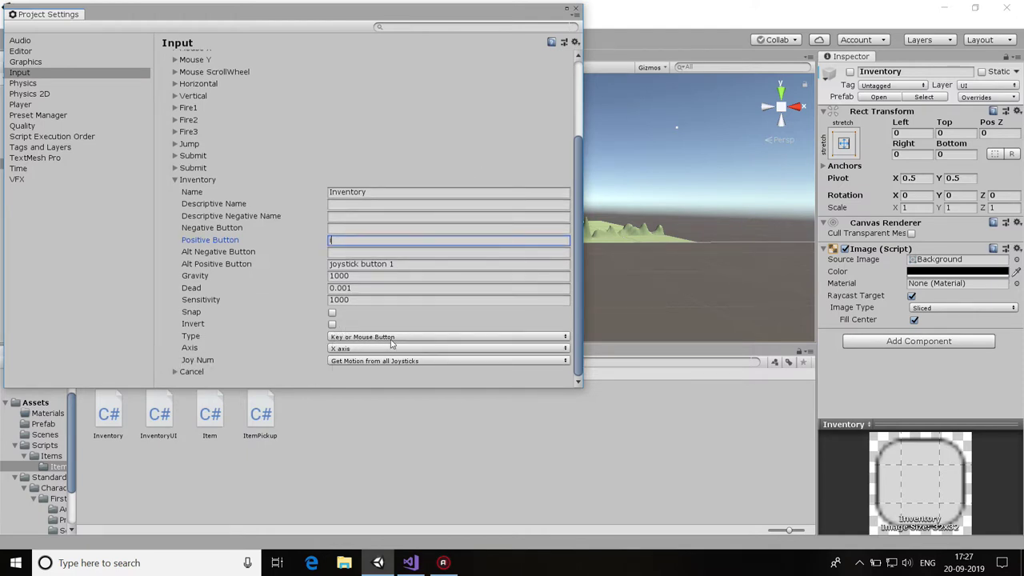
scroll(400, 201, "up", 5)
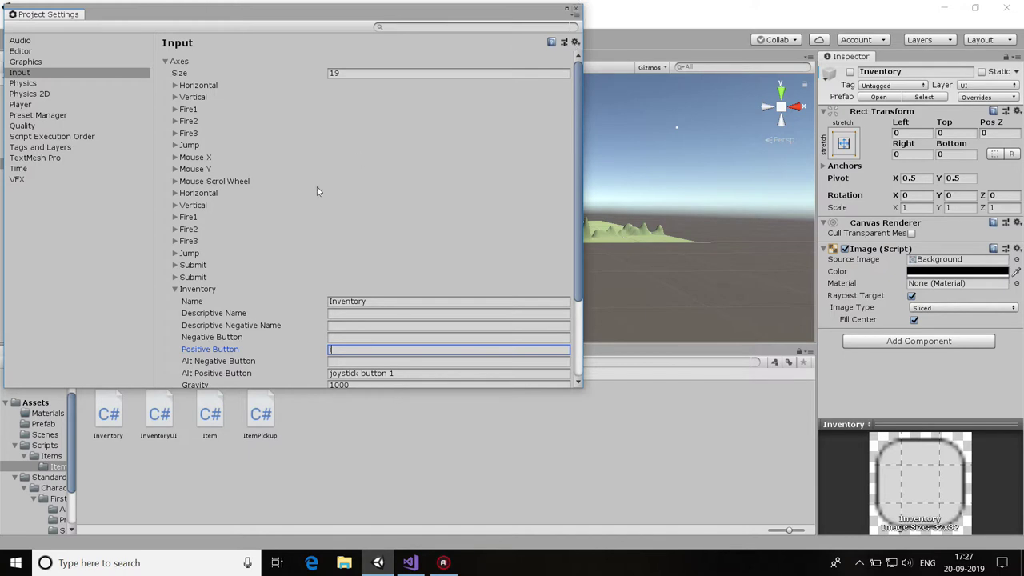
left_click(180, 290)
left_click(190, 302)
left_click(190, 302)
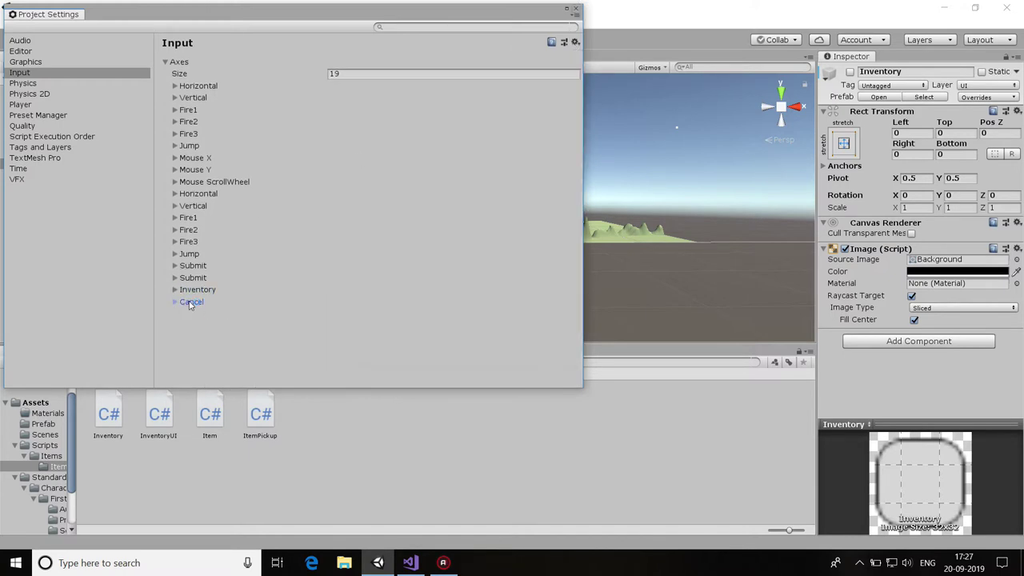
left_click(576, 8)
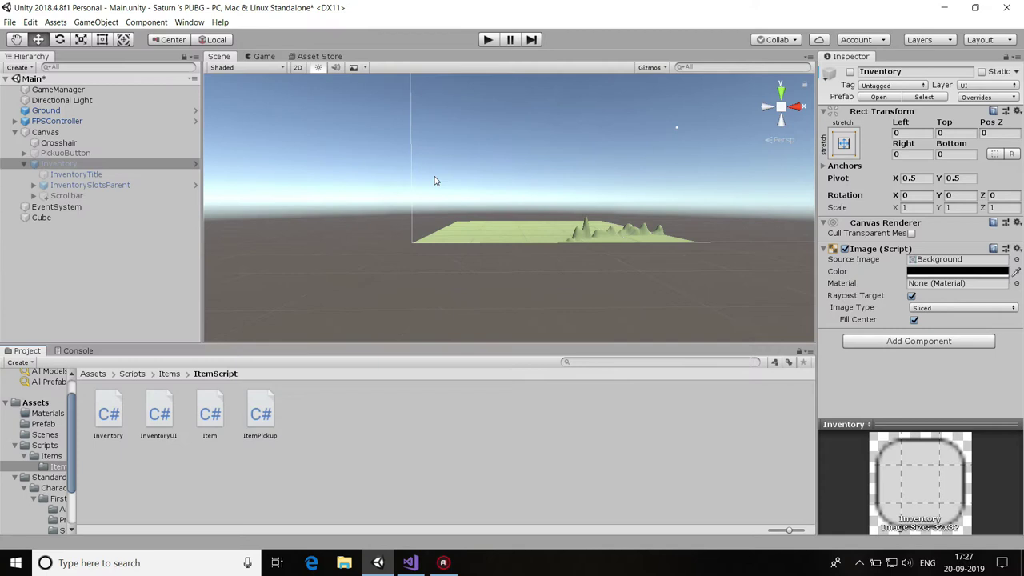
Save the scene, enter Play mode and bring up the black Inventory screen with Tab.
key("ctrl+s")
left_click(486, 40)
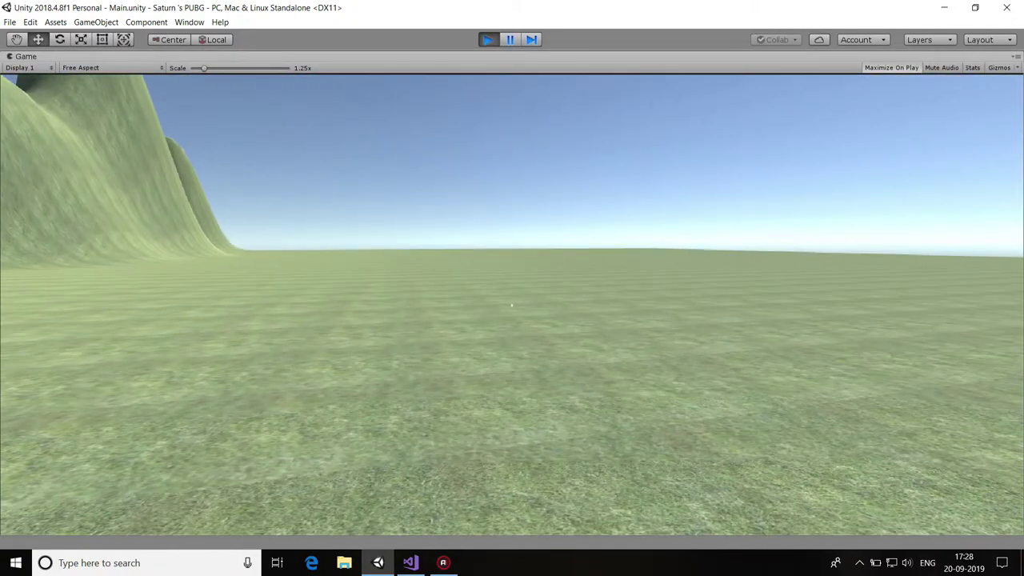
key("Tab")
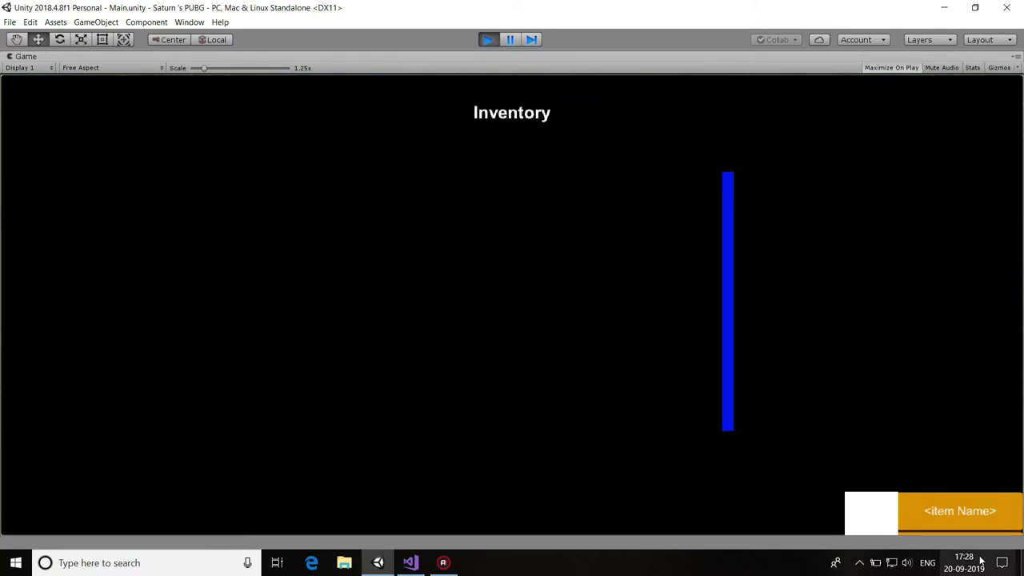
scroll(950, 432, "up", 5)
scroll(884, 245, "up", 2)
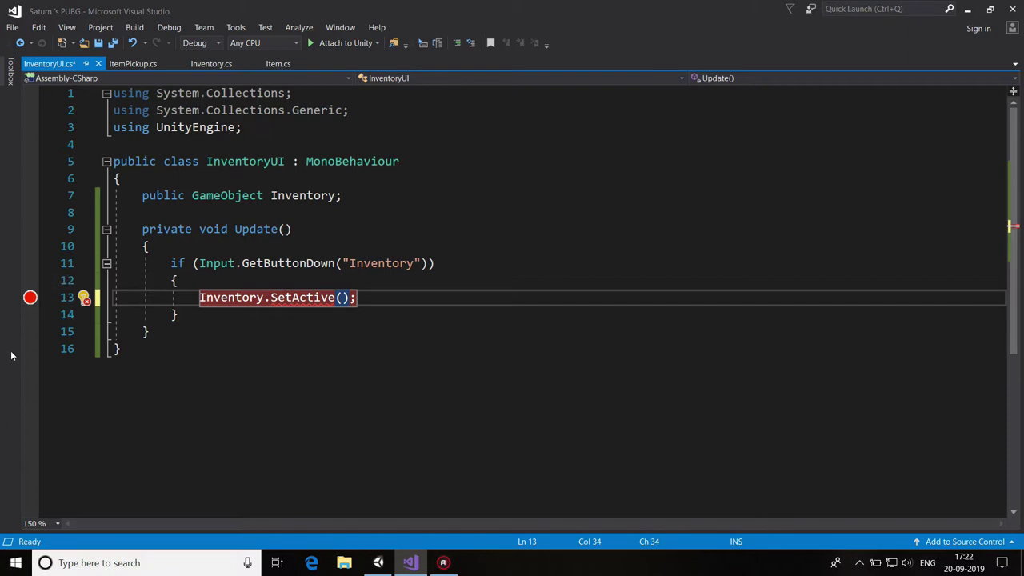
Change line 13 to Inventory.SetActive(!Inventory.activeSelf) and save InventoryUI.cs.
key("Home")
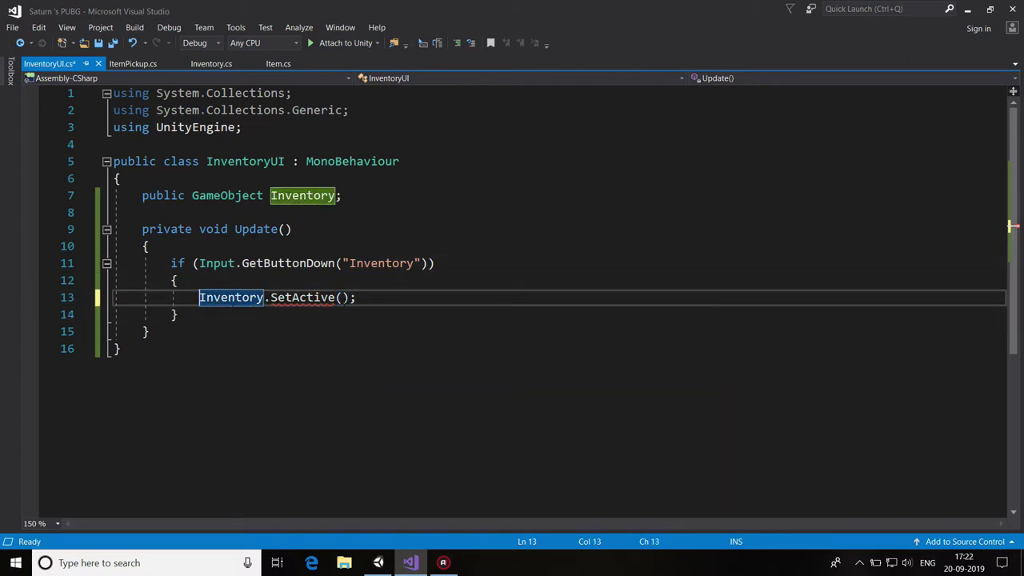
left_click(341, 297)
type("Ine")
key("BackSpace")
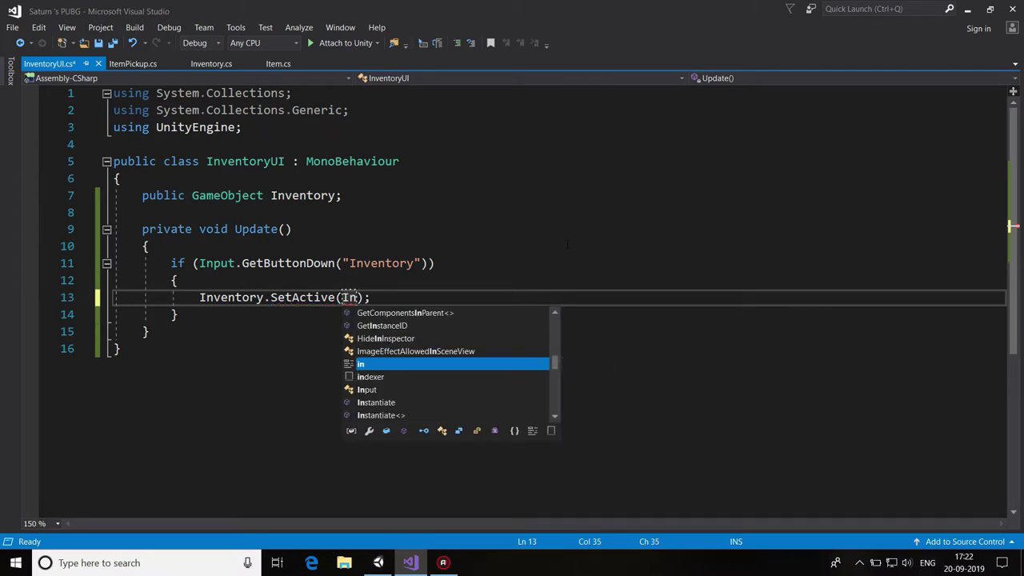
type("vem")
key("Tab")
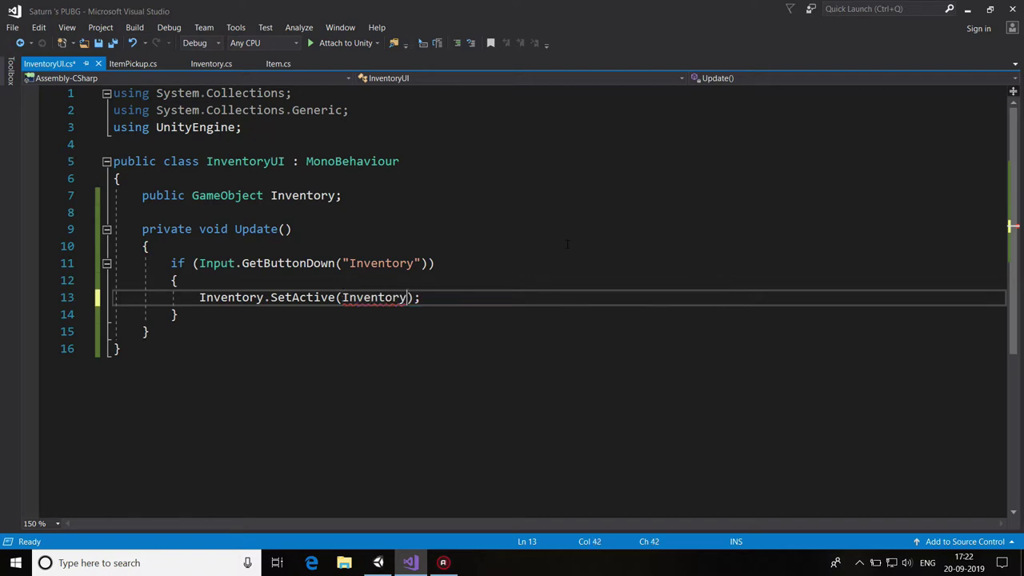
type(".ac")
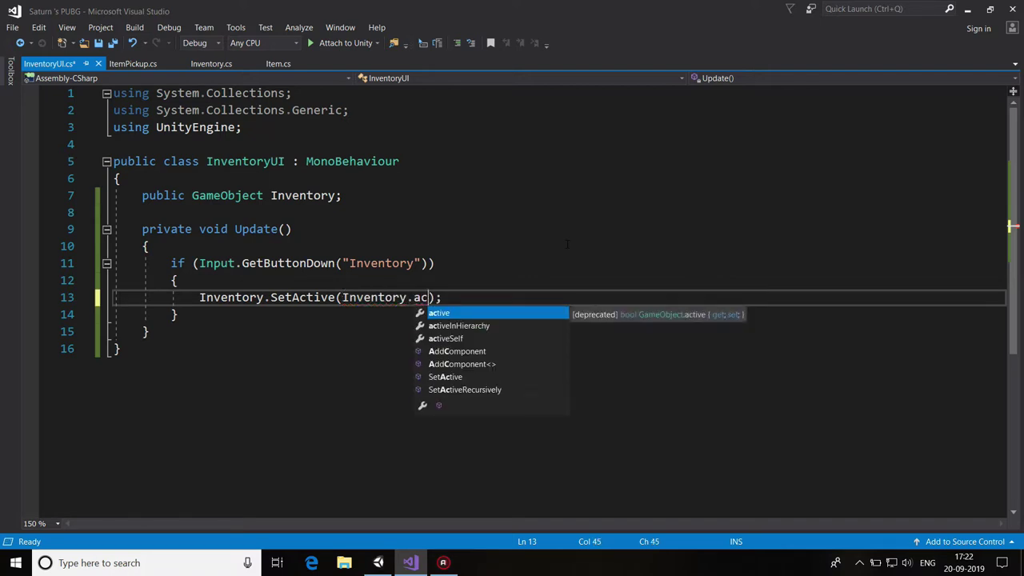
key("Down")
key("Down")
key("Tab")
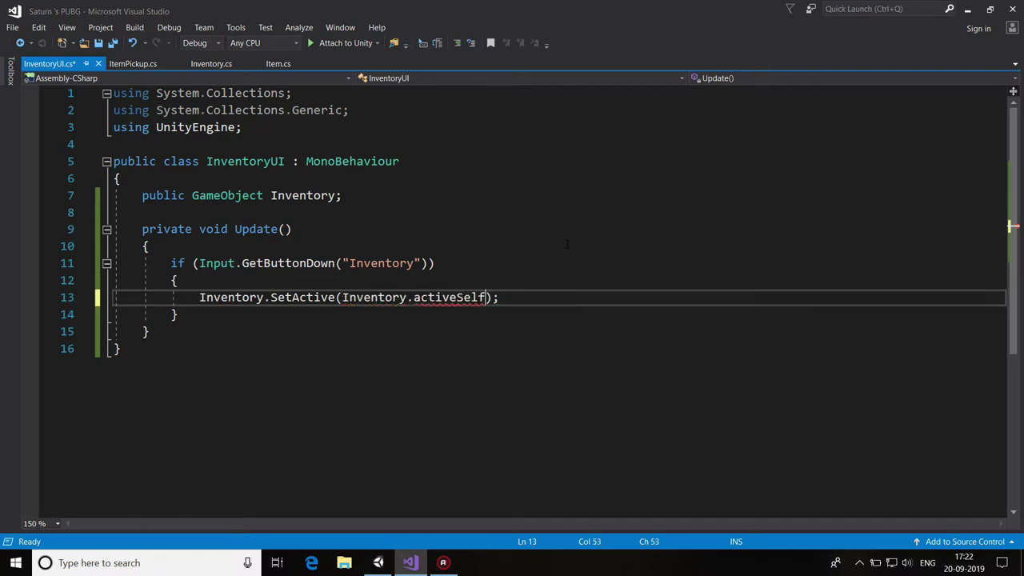
left_click(342, 297)
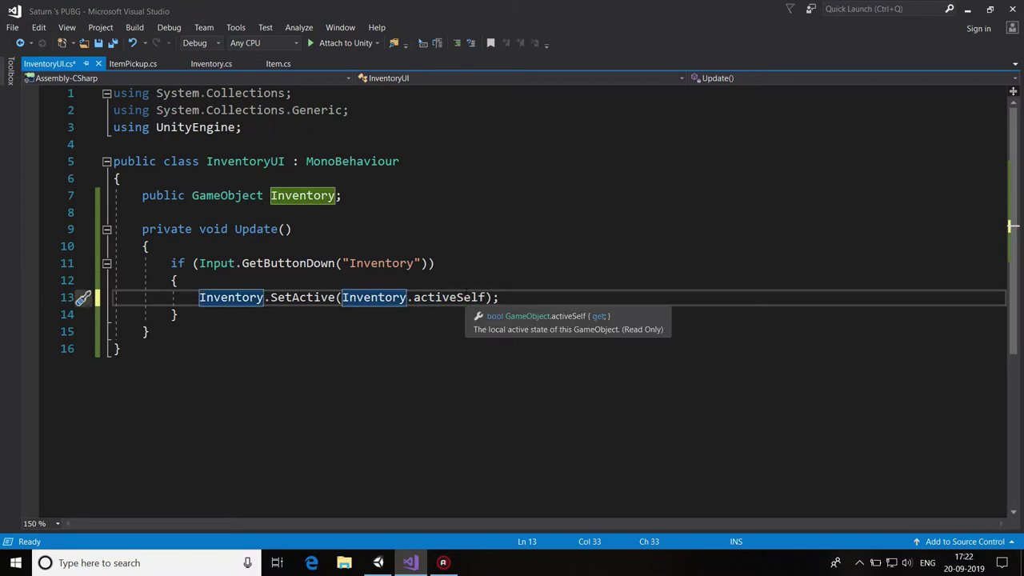
type("!")
left_click(581, 297)
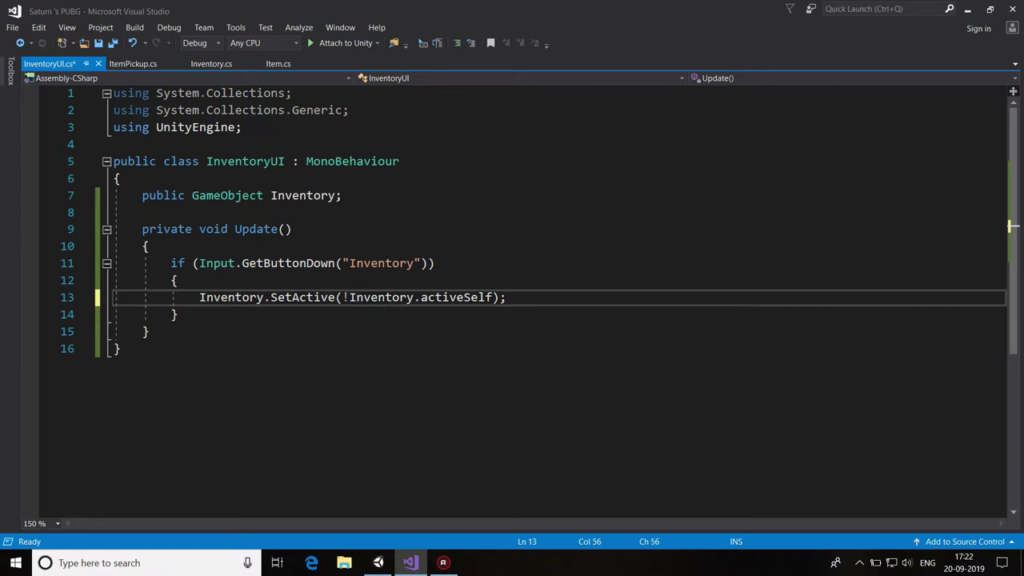
key("ctrl+s")
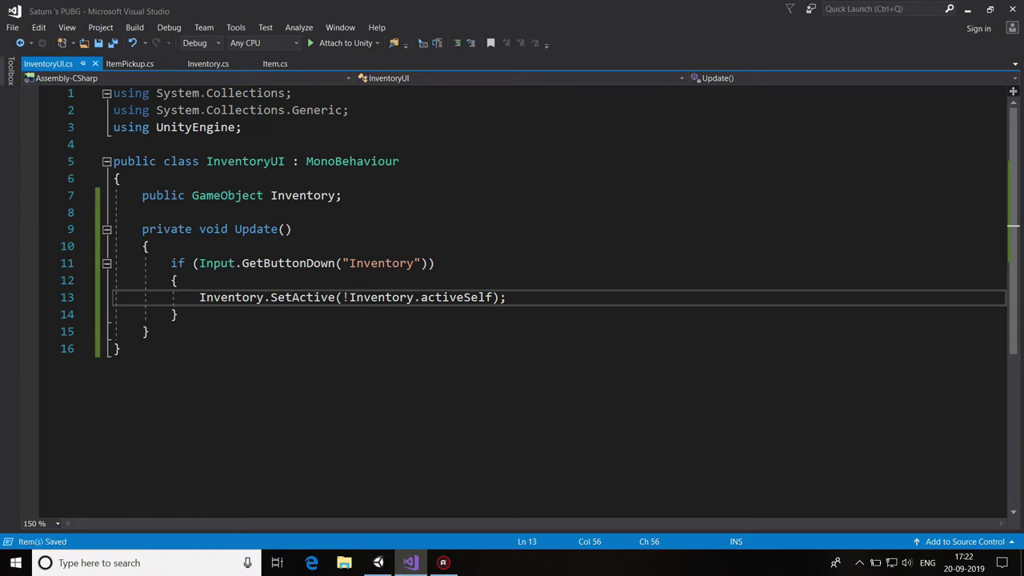
Open FirstPersonController.cs from Unity and scroll down to the m_MouseLook.UpdateCursorLock() call.
left_click(378, 562)
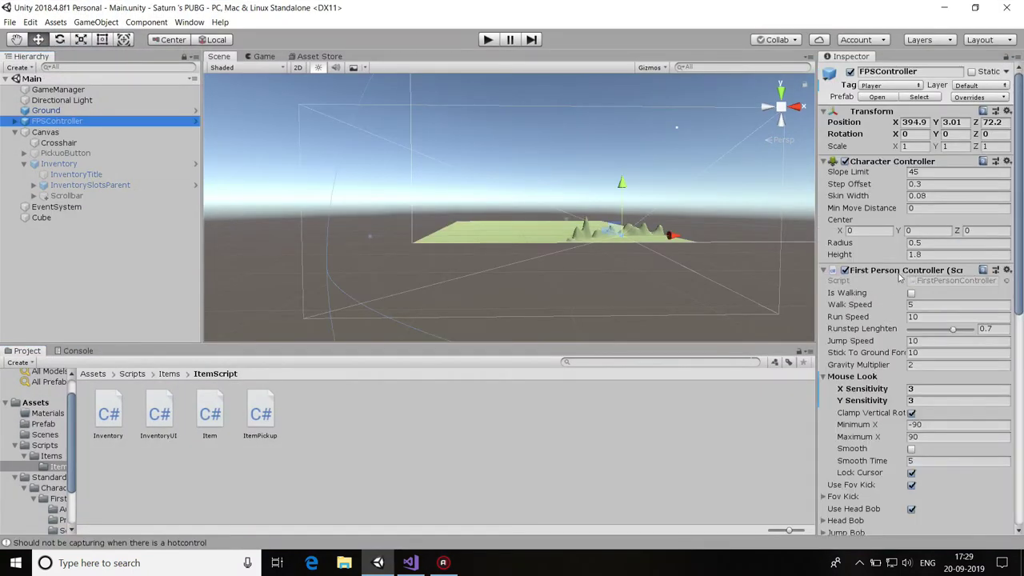
double_click(938, 280)
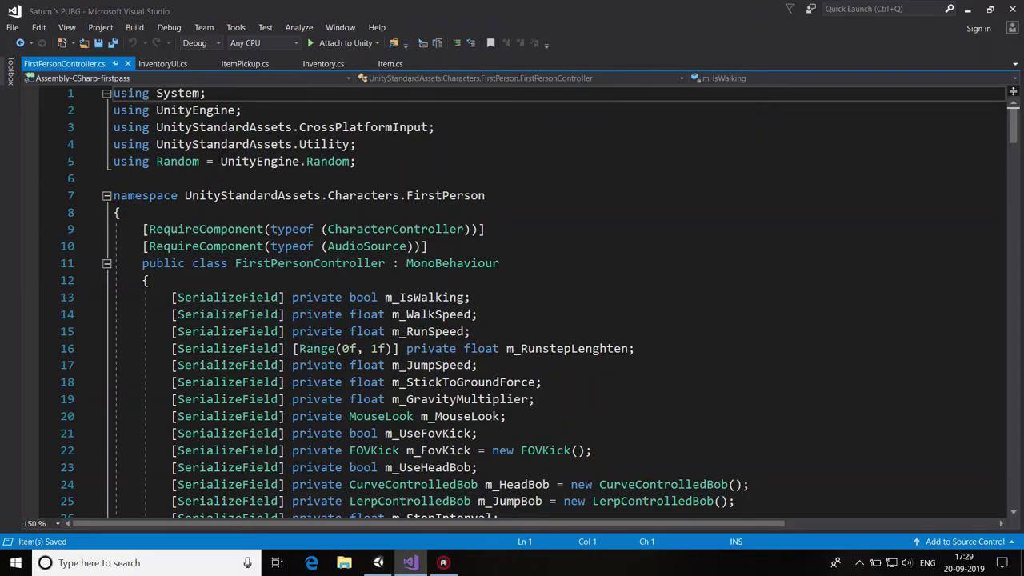
scroll(528, 304, "down", 8)
scroll(528, 304, "down", 8)
scroll(528, 304, "down", 3)
scroll(528, 304, "down", 7)
scroll(528, 304, "down", 7)
scroll(528, 304, "down", 8)
scroll(528, 304, "down", 2)
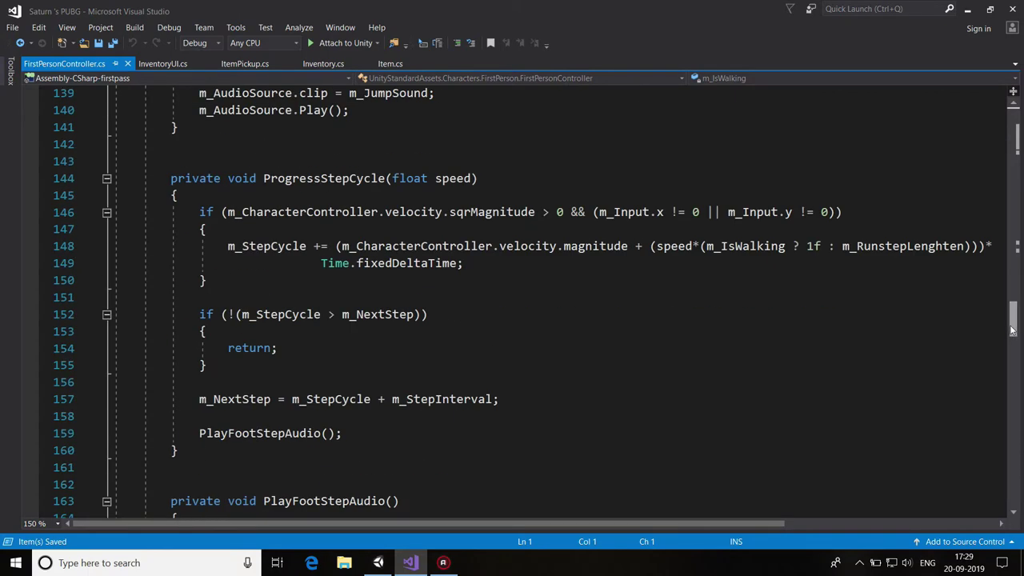
left_click(1016, 426)
mouse_move(1015, 426)
left_mouse_down()
mouse_move(1017, 459)
mouse_move(1014, 406)
mouse_move(990, 343)
mouse_move(993, 266)
left_mouse_up()
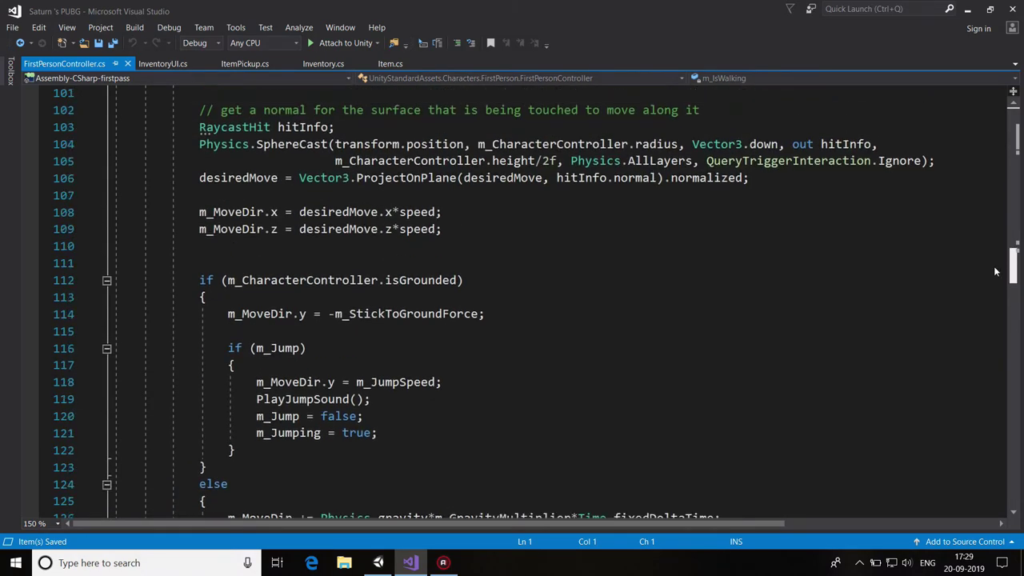
scroll(301, 334, "down", 4)
scroll(301, 335, "down", 3)
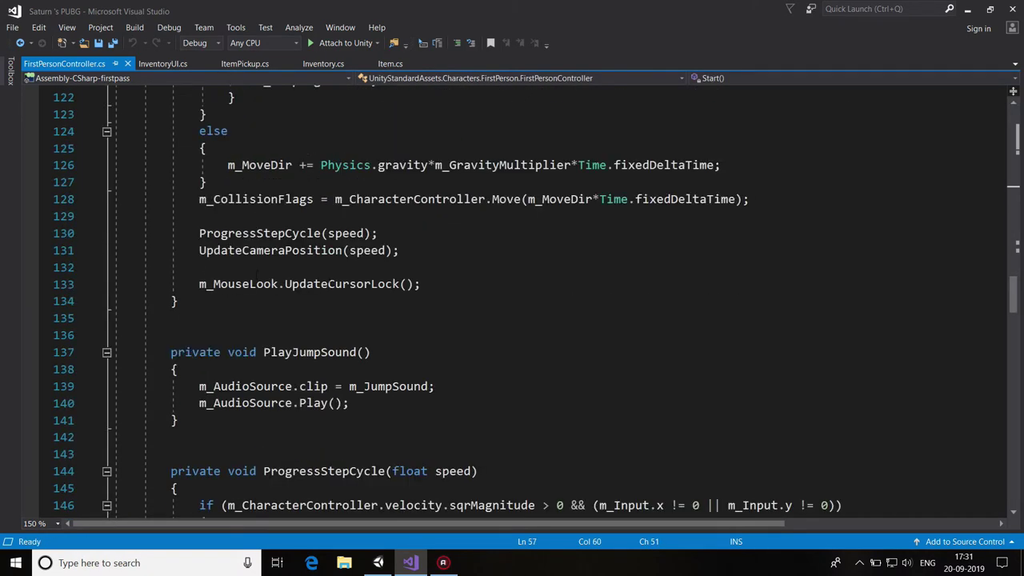
Follow UpdateCursorLock into MouseLook.cs's InternalLockUpdate and place the cursor after the 0 on line 81.
left_click(352, 284, "ctrl")
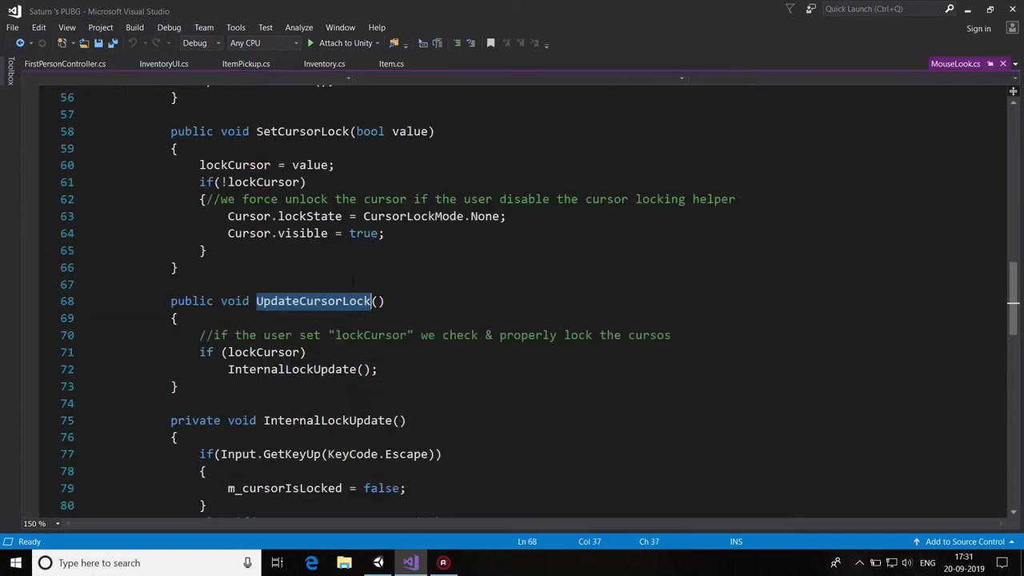
scroll(344, 305, "down", 1)
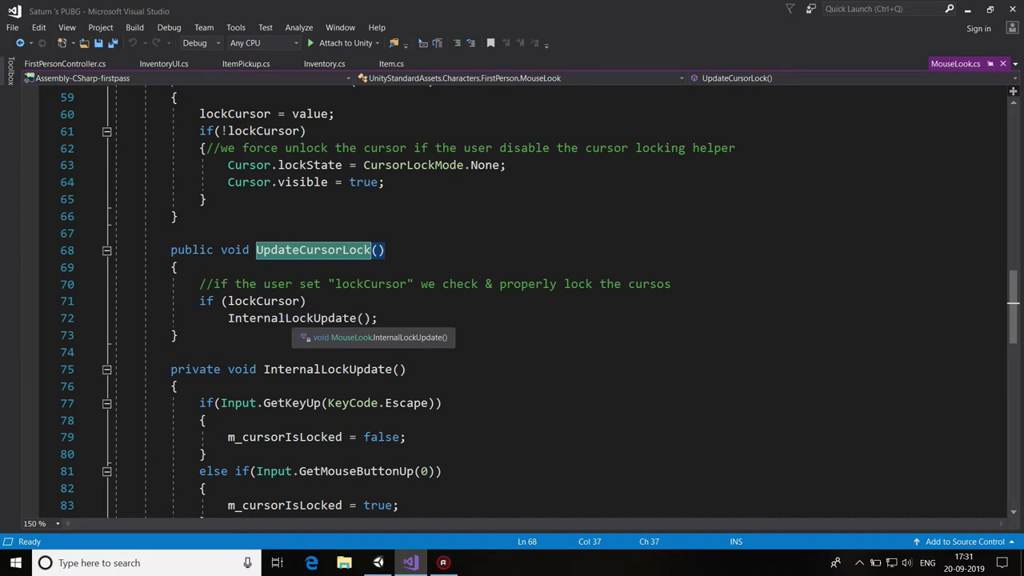
left_click(331, 318, "ctrl")
scroll(331, 319, "down", 1)
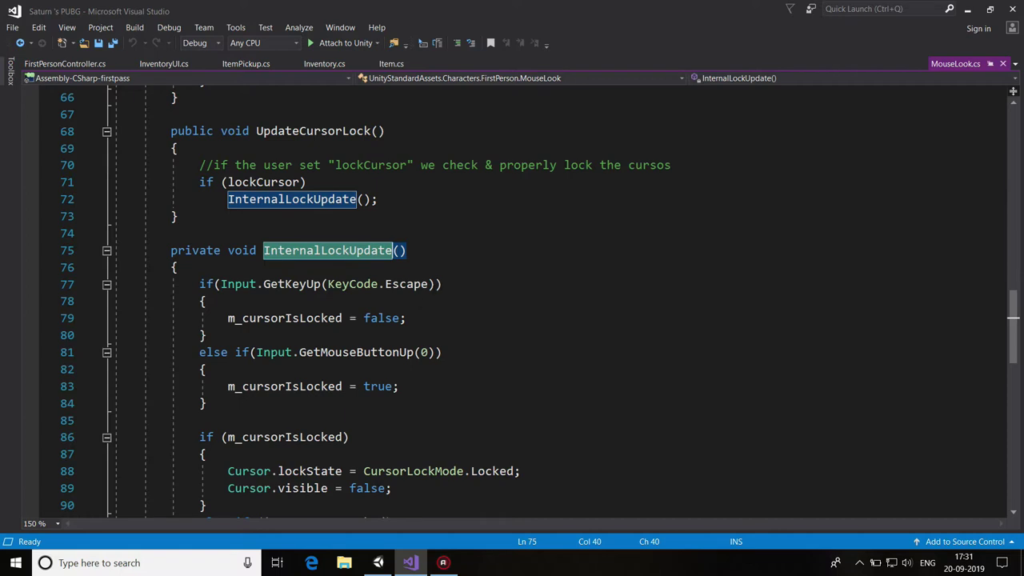
scroll(331, 318, "down", 1)
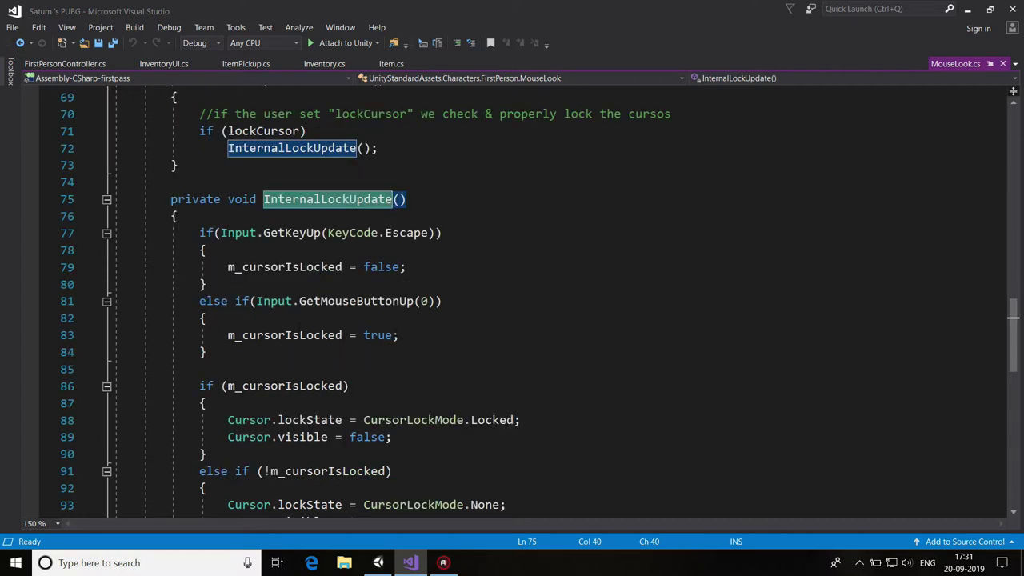
left_click(425, 300)
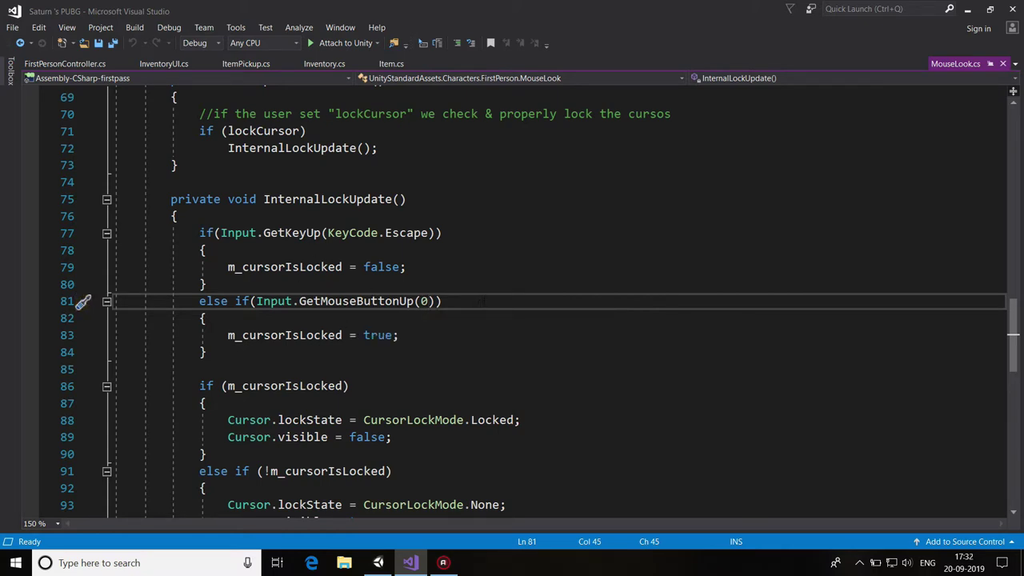
Replace line 81's mouse-button 0 argument with KeyCode.LeftControl.
key("BackSpace")
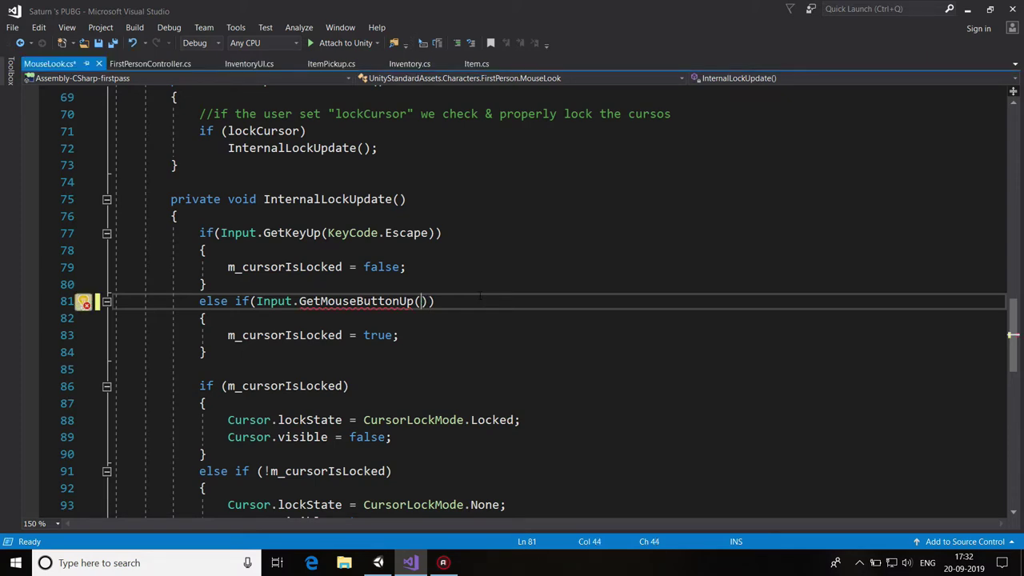
type("2")
key("BackSpace")
type("key")
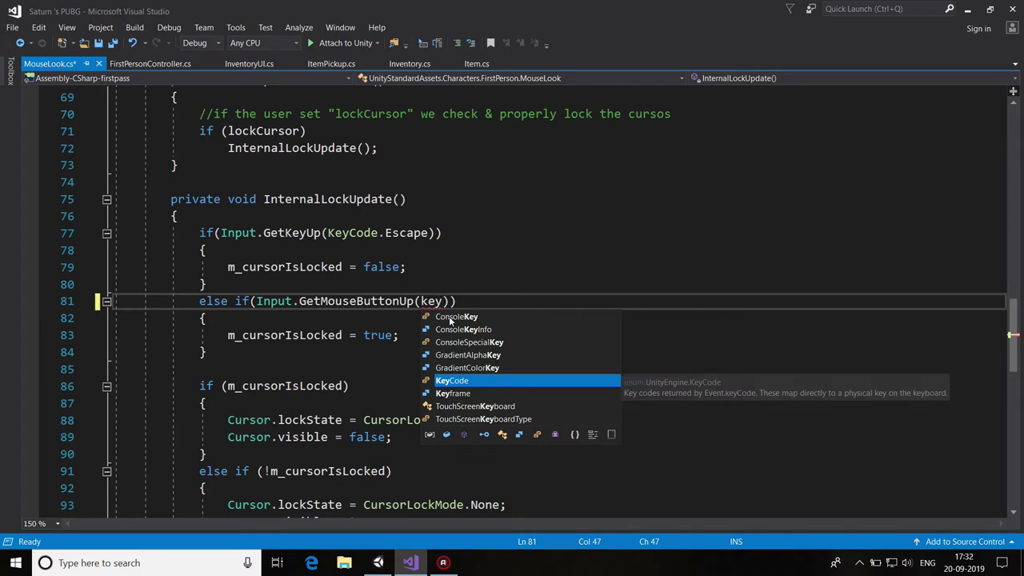
key("Tab")
type(".cr")
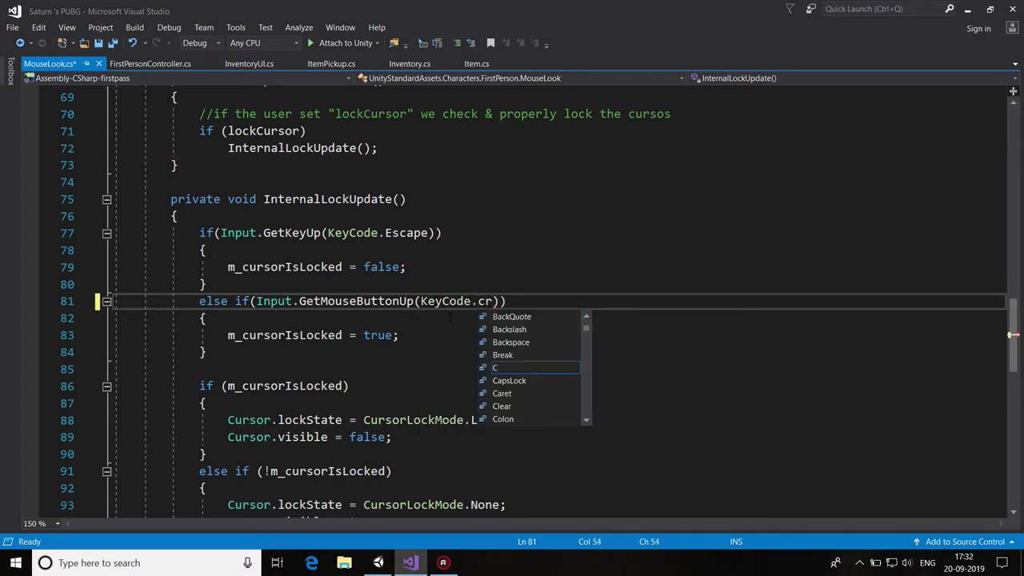
key("BackSpace")
type("tr")
key("BackSpace")
key("BackSpace")
type("on")
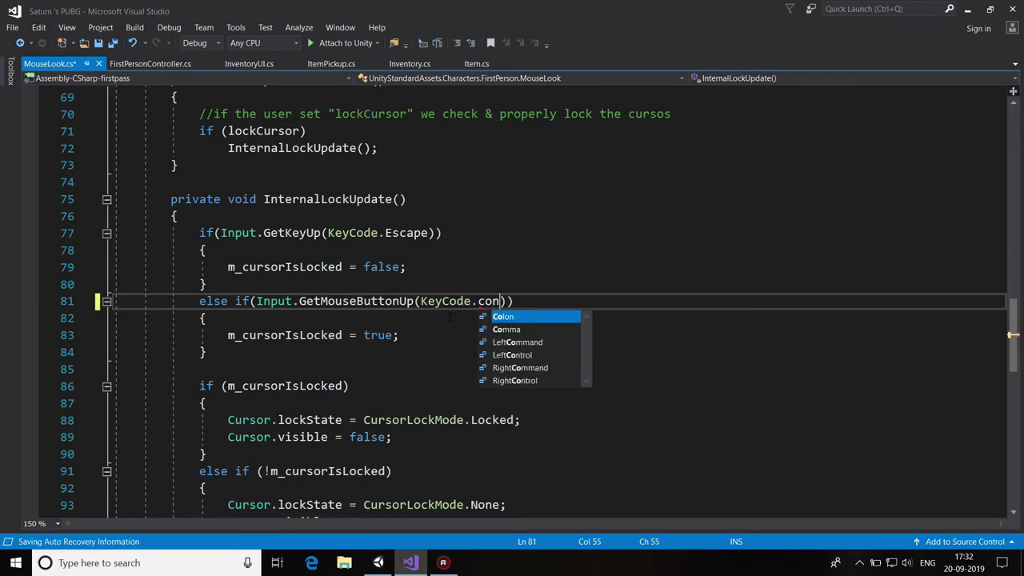
key("Tab")
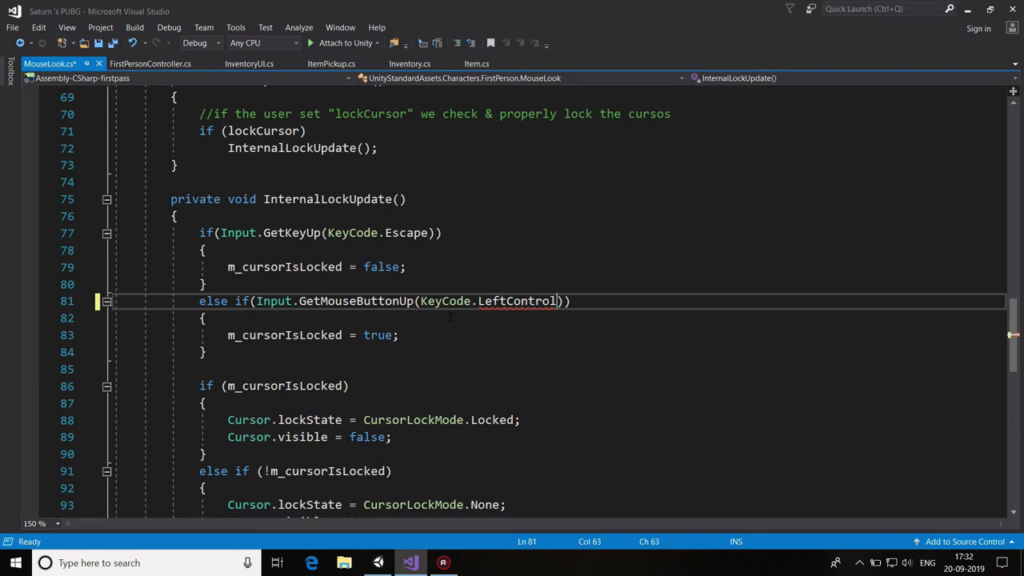
Change GetMouseButtonUp to GetKeyUp on line 81 and save MouseLook.cs.
left_click_drag(399, 300, 356, 301)
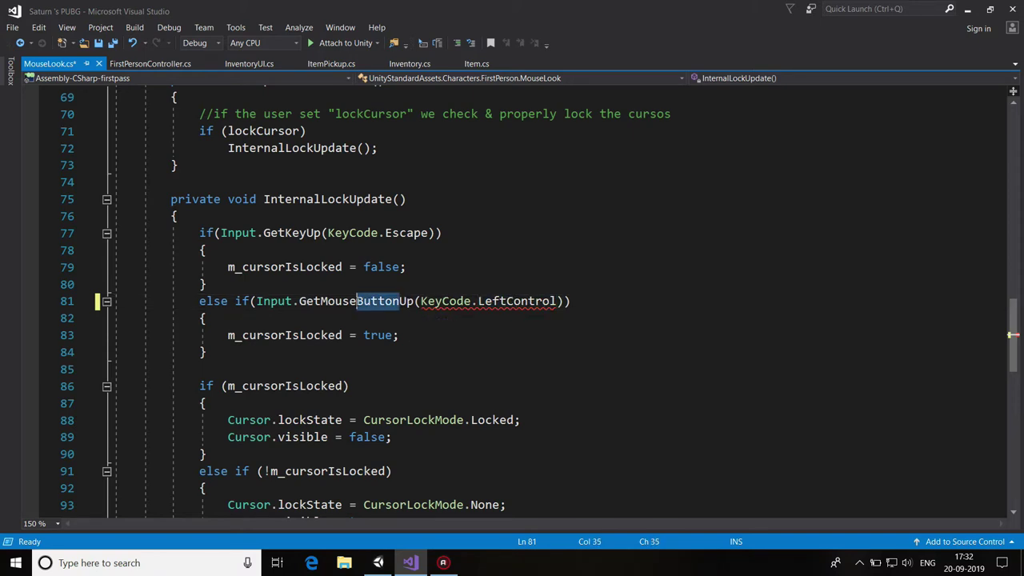
type("Key")
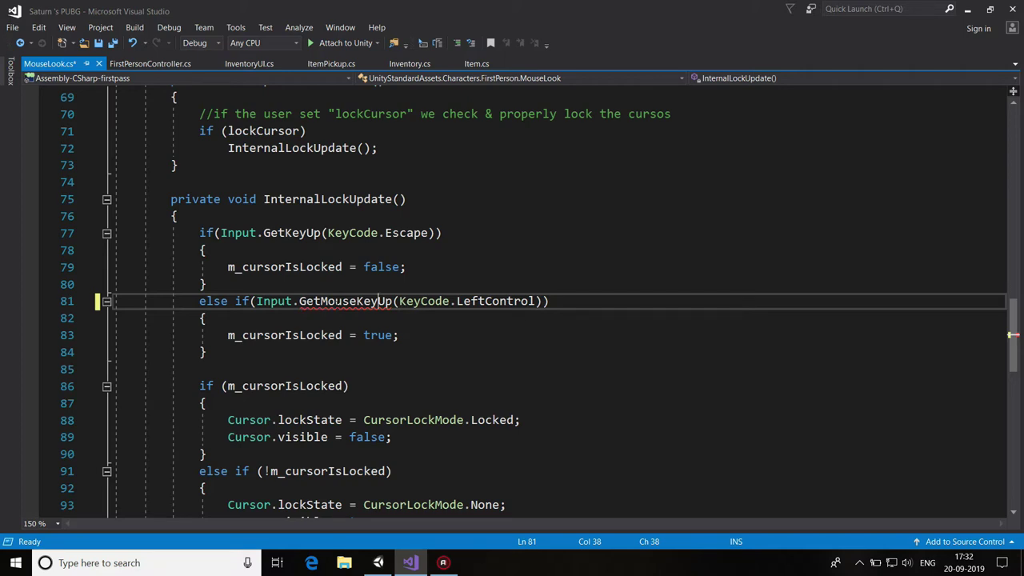
left_click_drag(357, 301, 322, 301)
key("BackSpace")
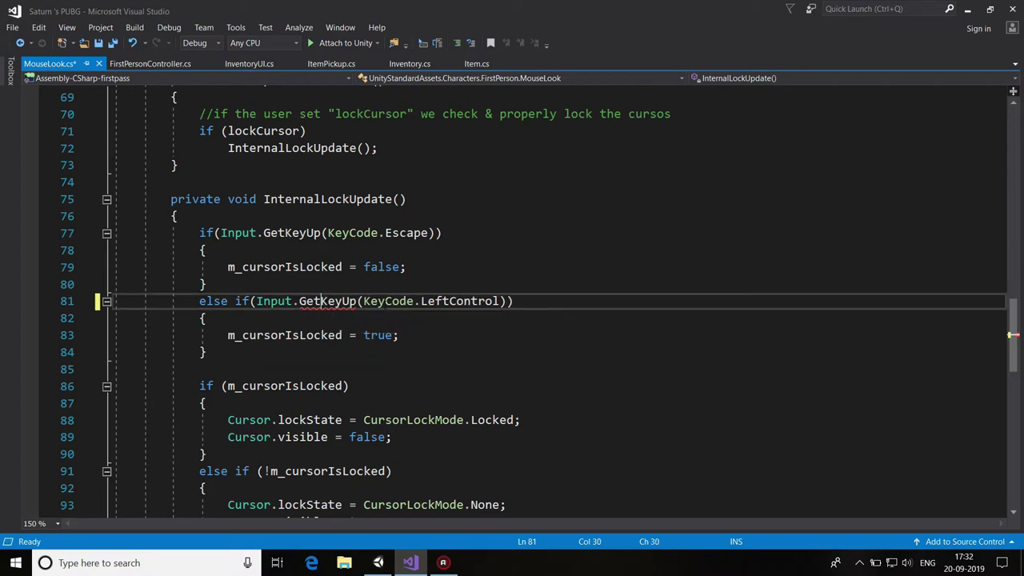
left_click(576, 304)
key("ctrl+s")
left_click(379, 563)
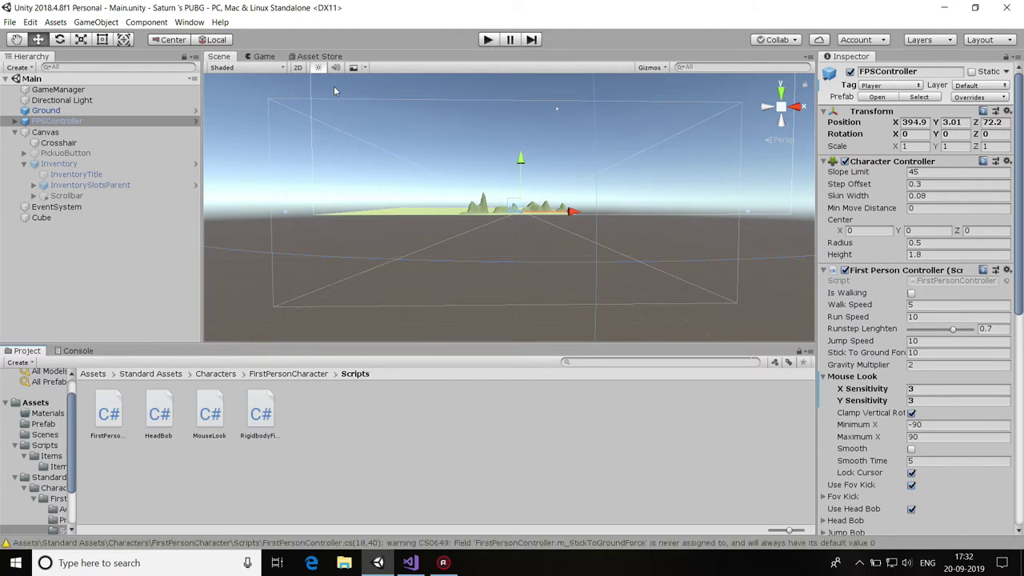
Select Inventory, play the scene, open the Inventory screen with Tab, then stop playing.
left_click(58, 163)
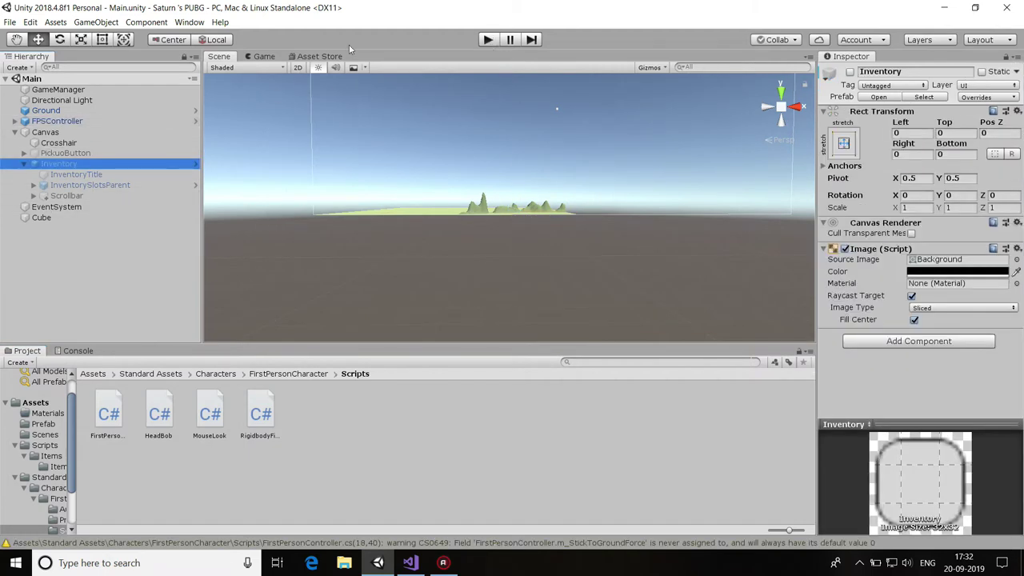
left_click(492, 42)
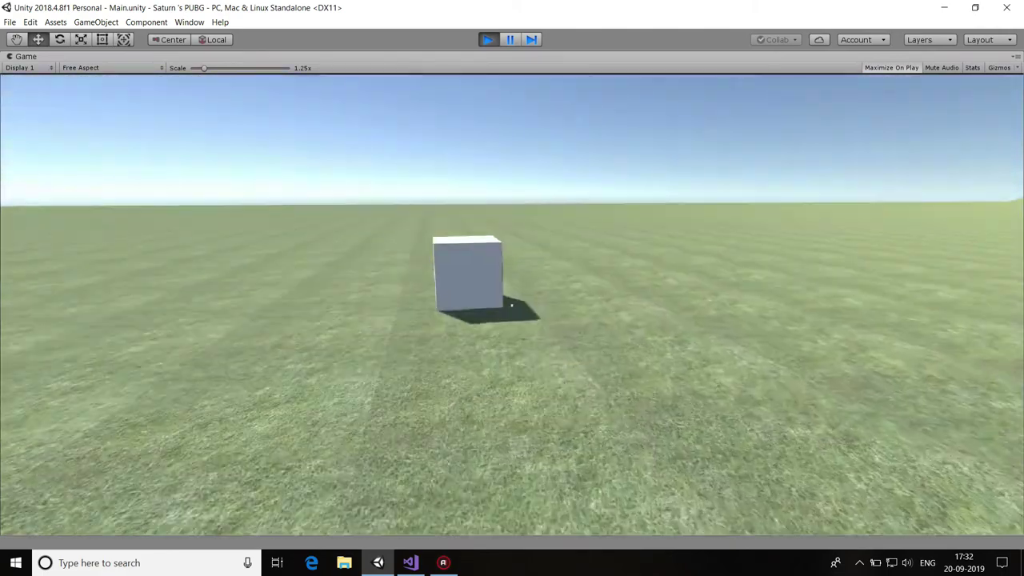
key("Tab")
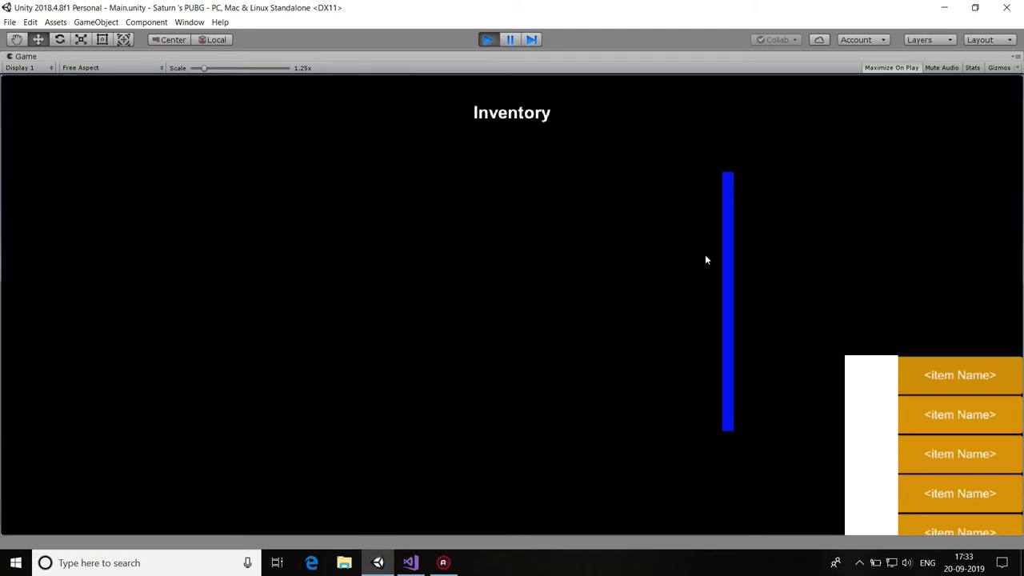
left_click(488, 39)
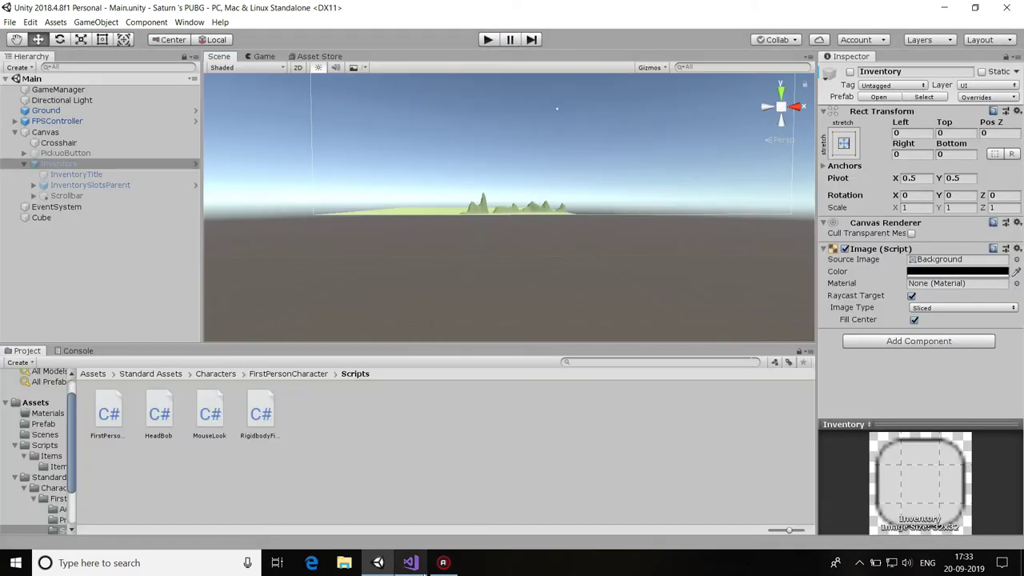
Append || Input.GetKeyUp(KeyCode.I) to line 77's unlock condition and save MouseLook.cs.
left_click(410, 562)
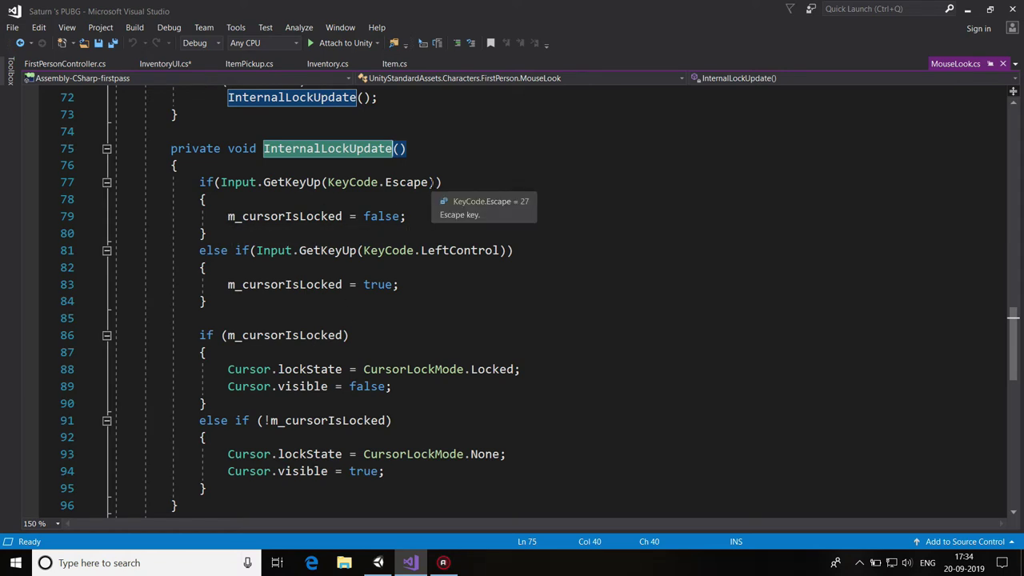
left_click(435, 182)
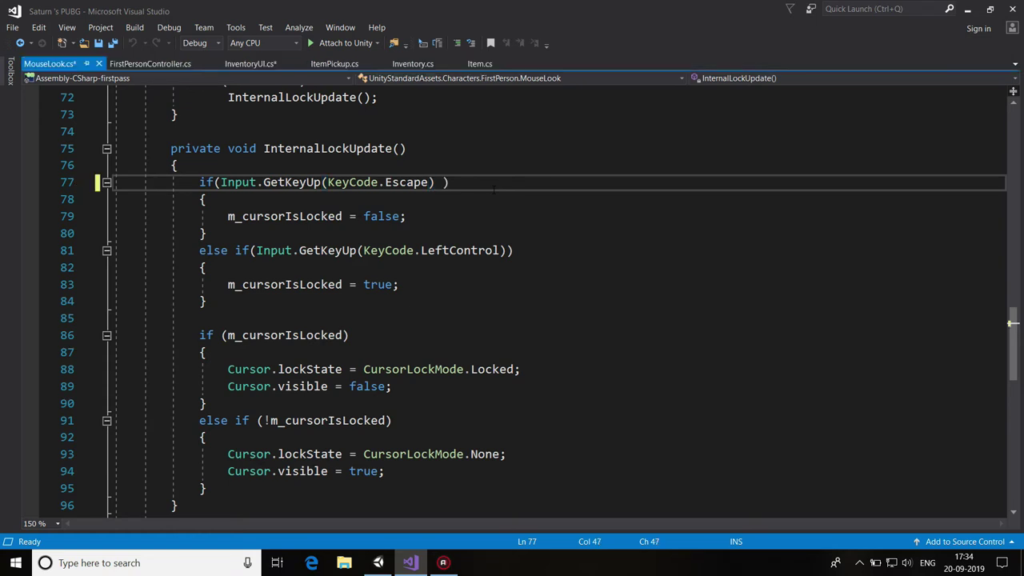
type("||")
type(" Input")
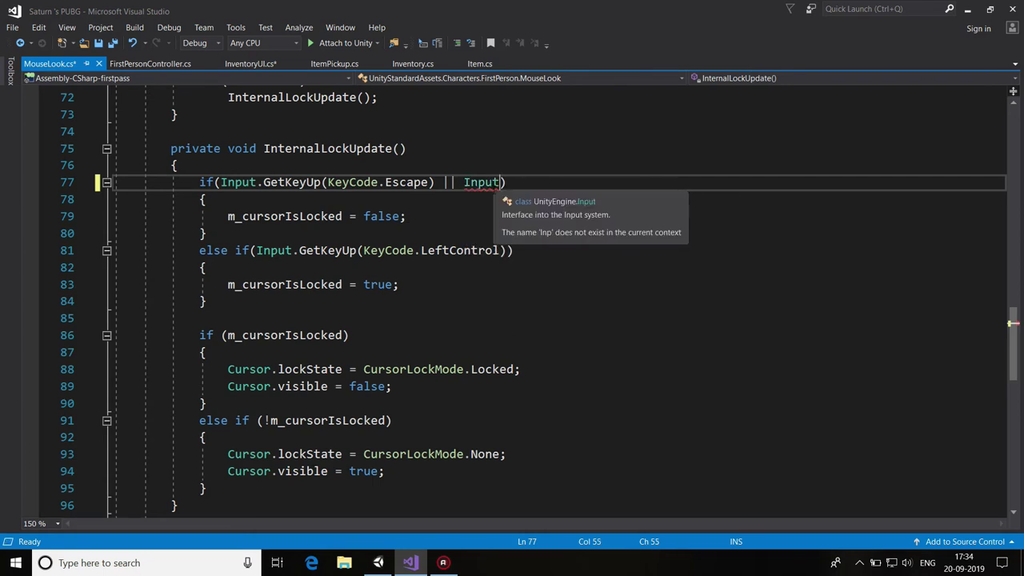
type(".Get")
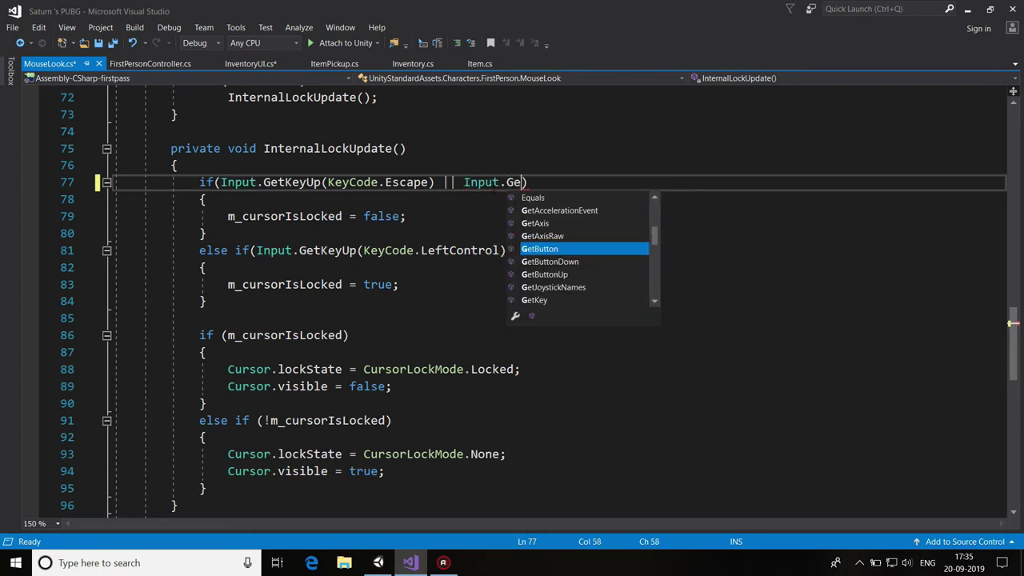
type("Keyu")
key("Tab")
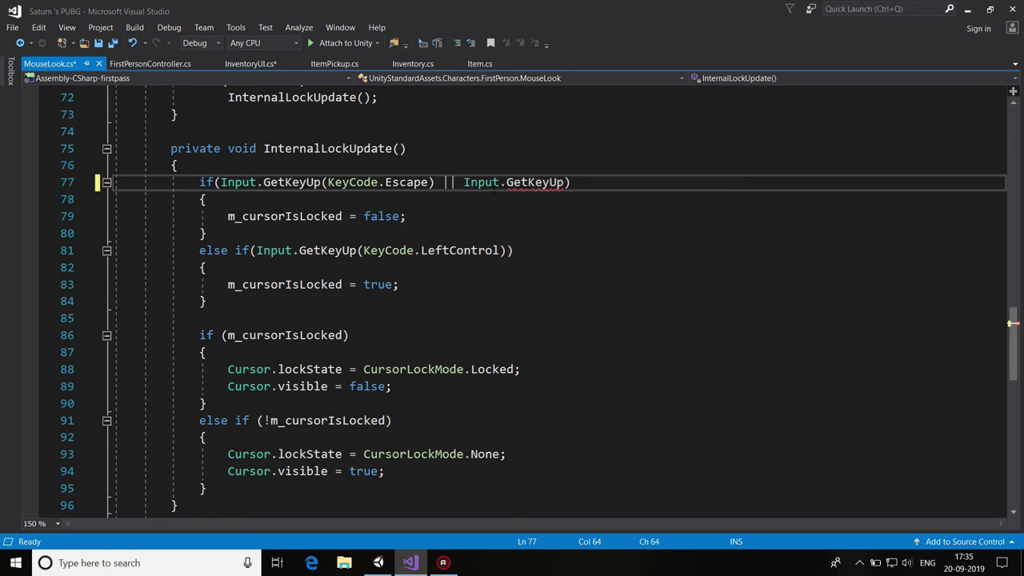
type("(")
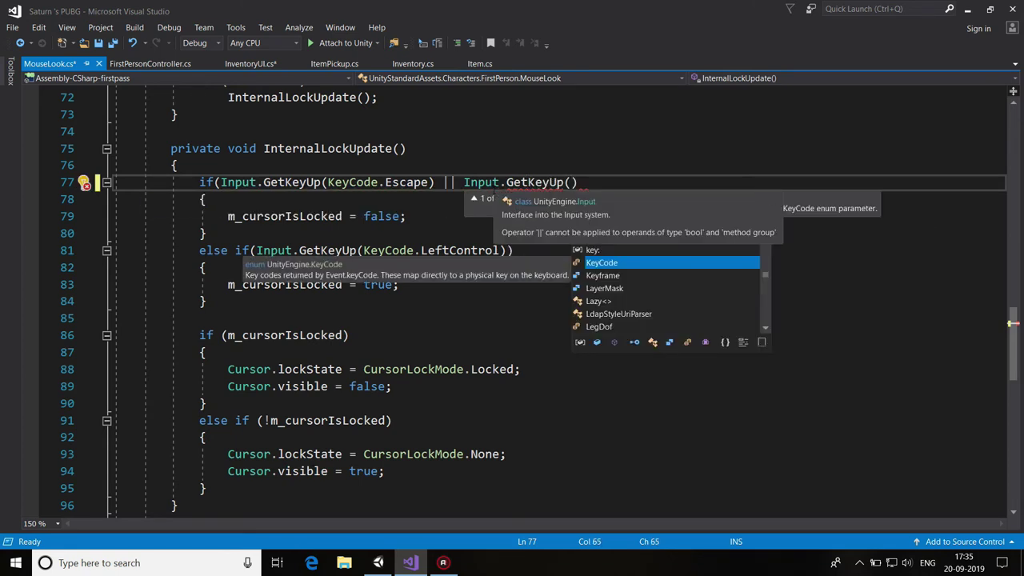
type(")")
key("Left")
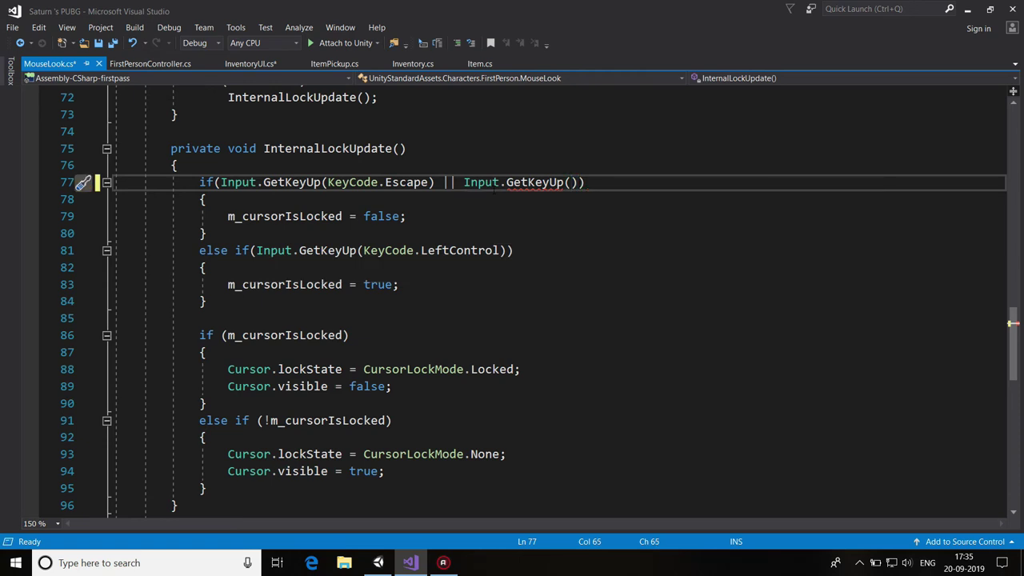
type("Key")
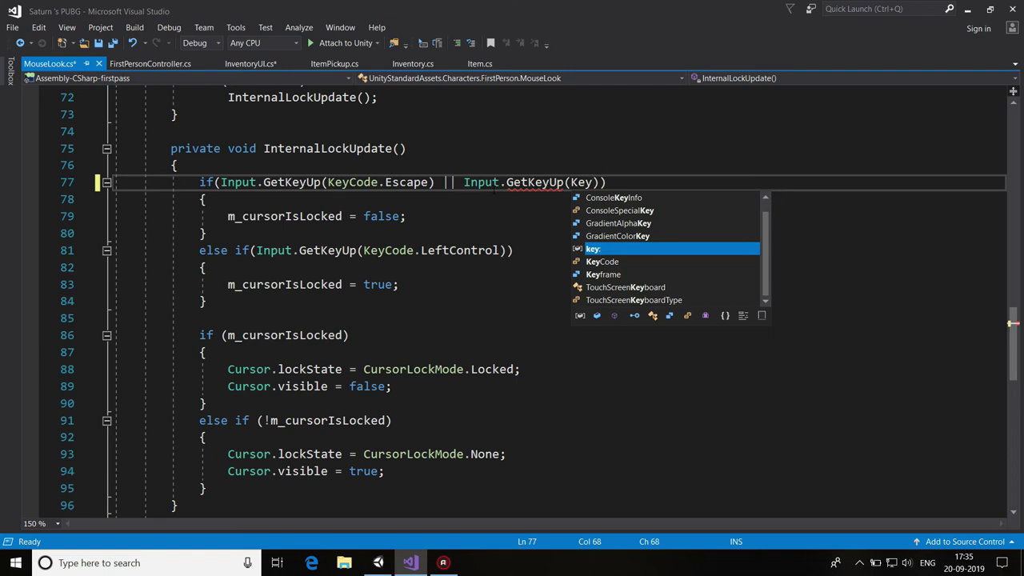
key("Down")
key("Tab")
type(".")
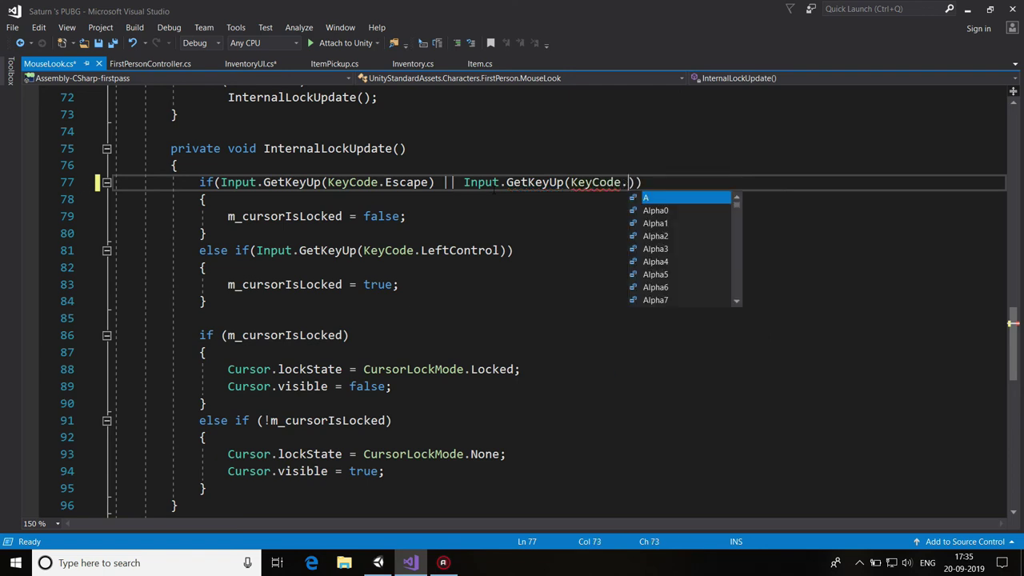
type("I")
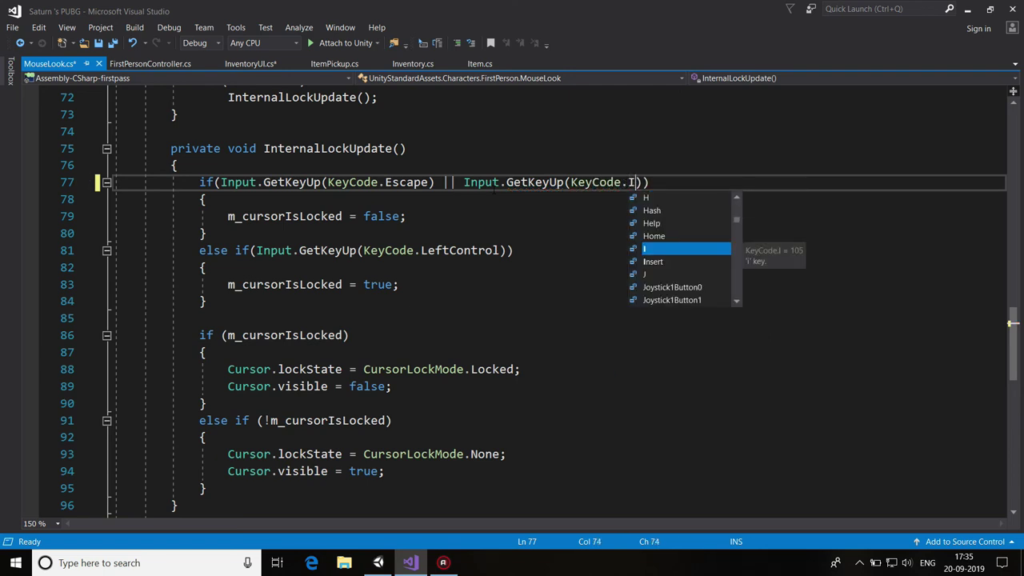
key("Escape")
key("ctrl+s")
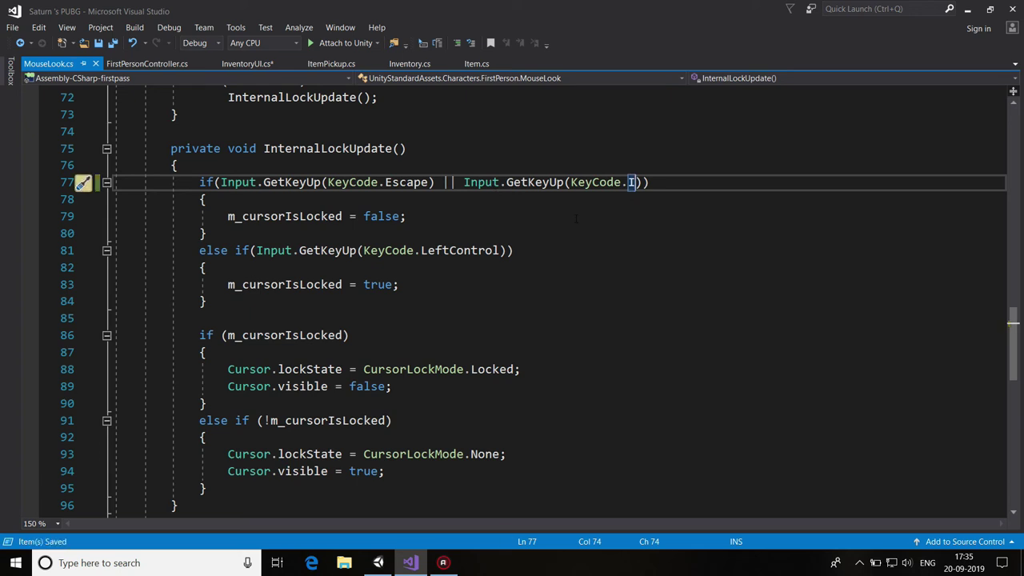
Play the scene, toggle the Inventory screen open and closed twice, then stop playing.
left_click(377, 562)
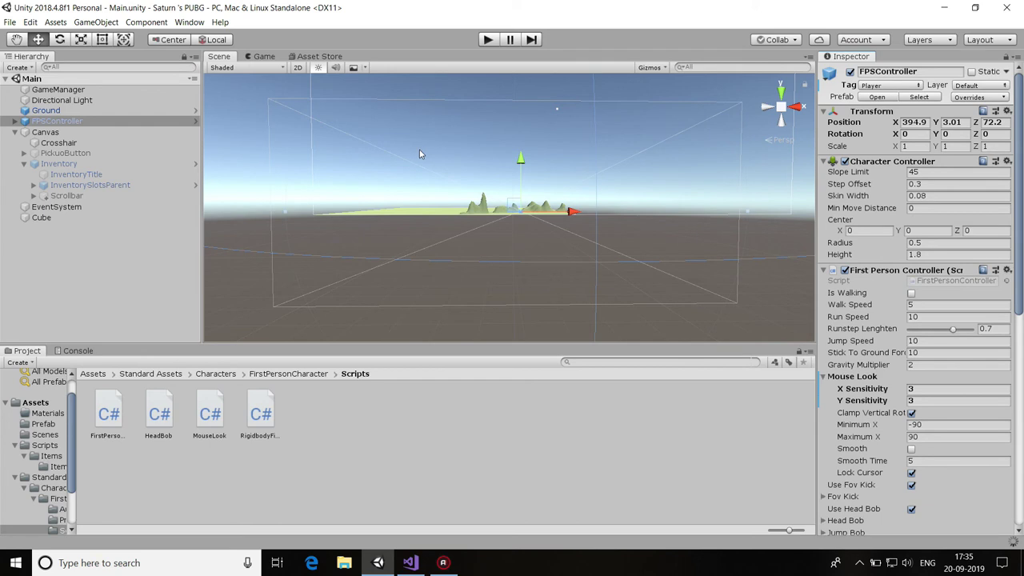
left_click(487, 40)
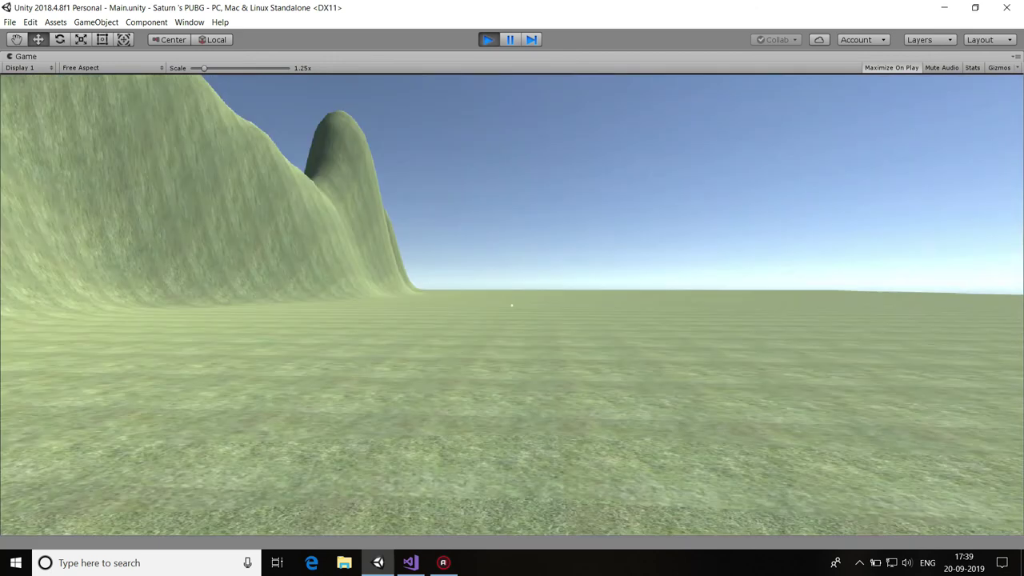
key("Tab")
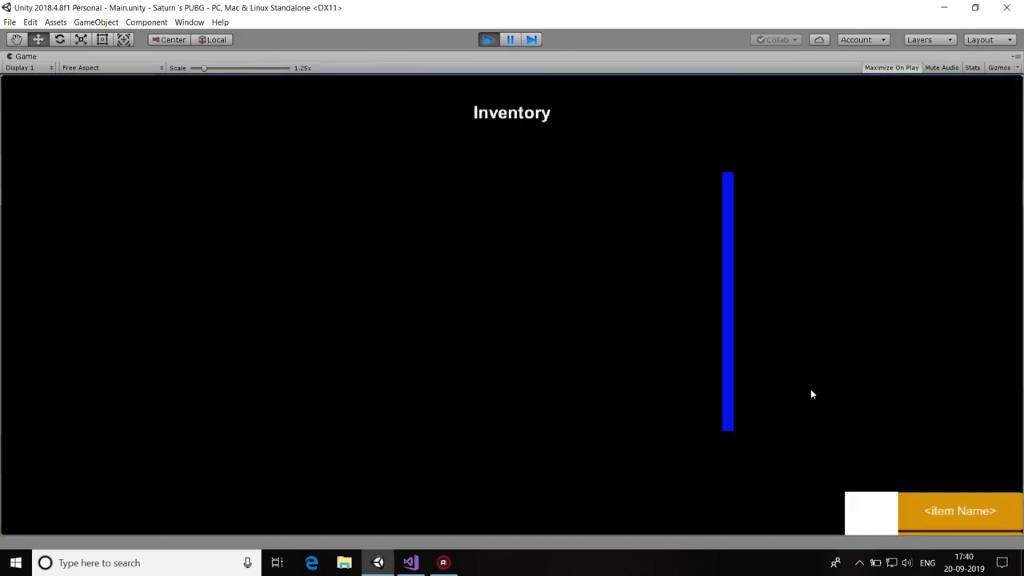
key("Tab")
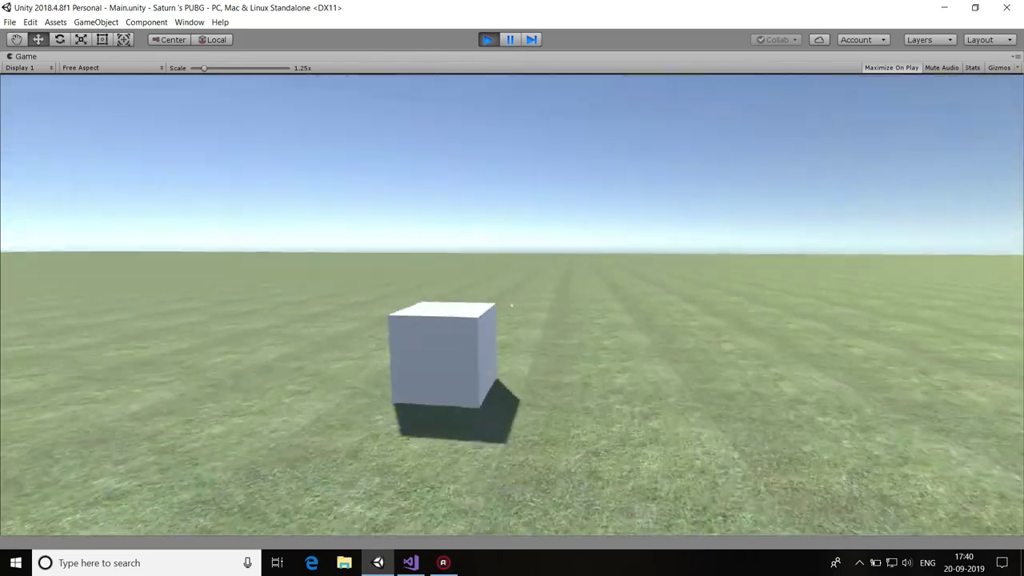
key("w")
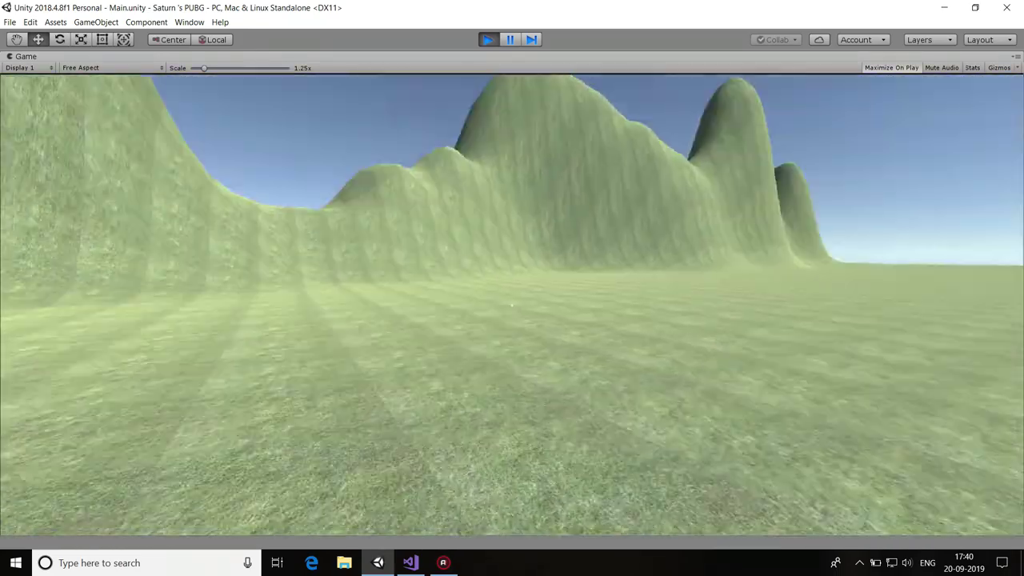
key("Tab")
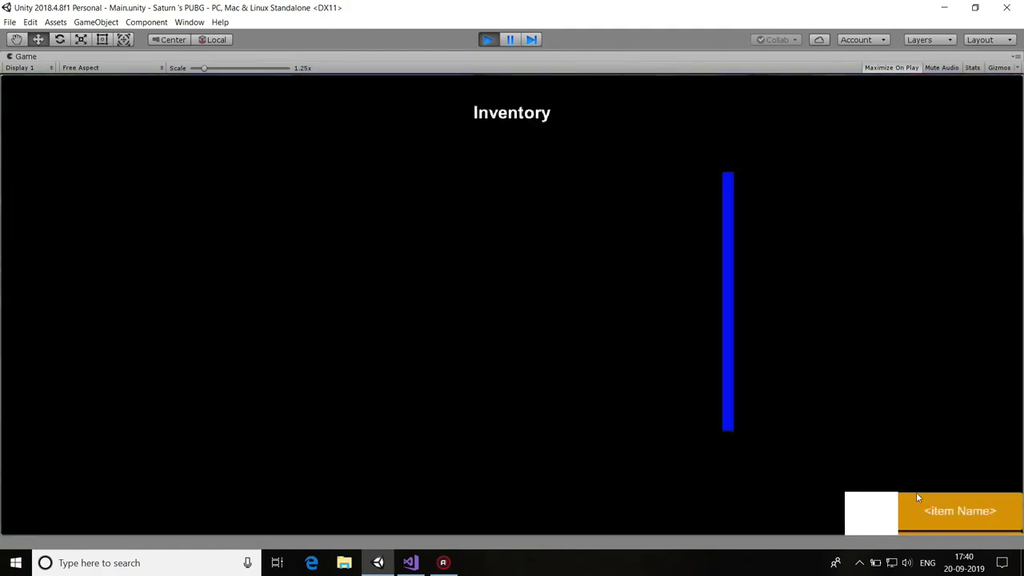
key("Tab")
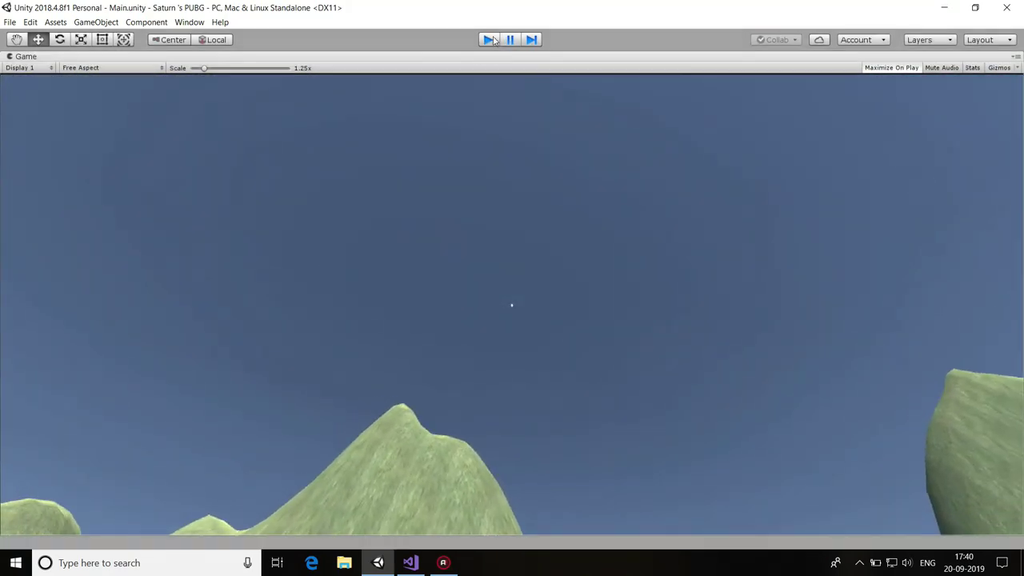
left_click(487, 40)
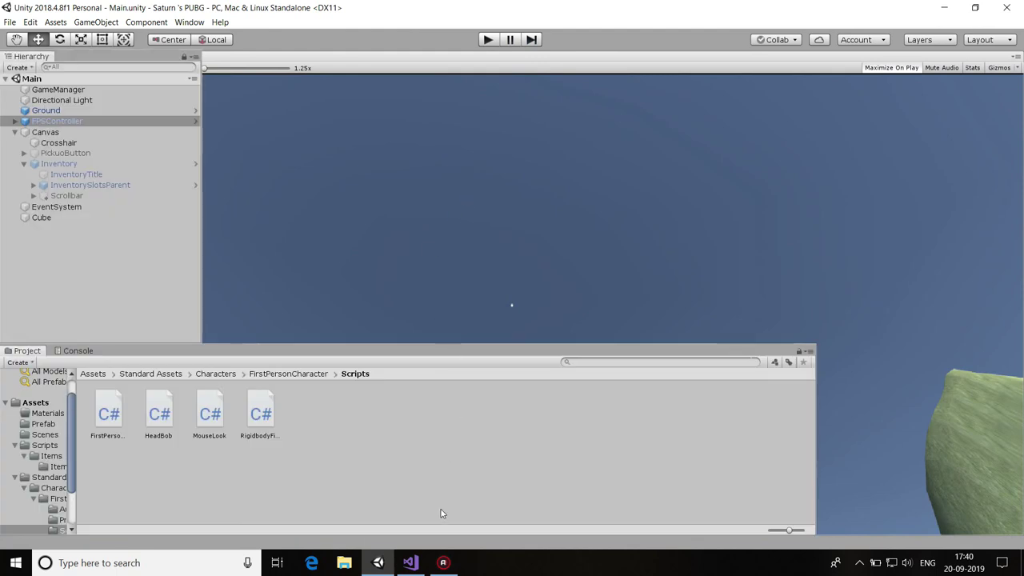
left_click(442, 563)
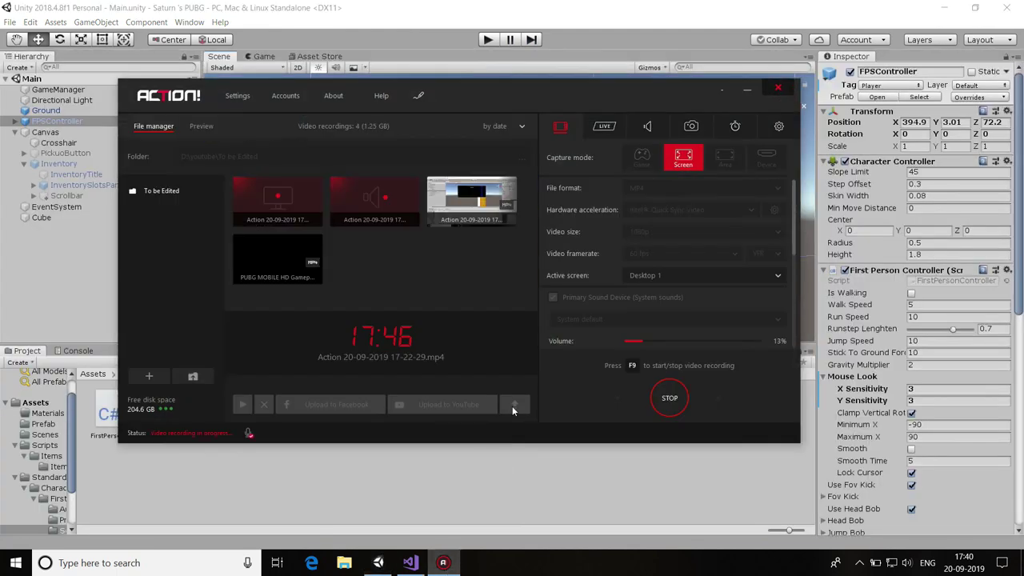